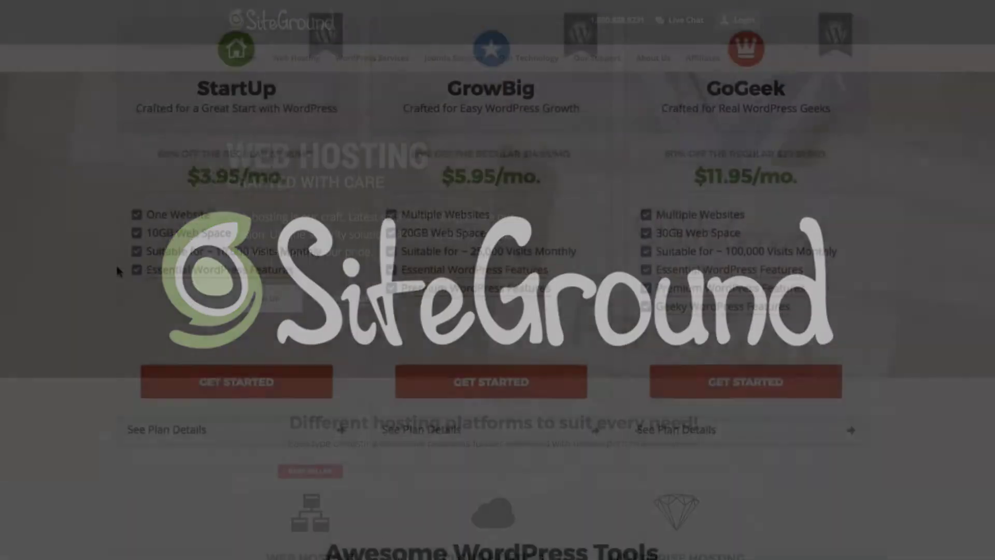
Look through the WordPress hosting plans, tools, support, speed and security sections of the SiteGround page
{"action": "scroll", "coordinate": [117, 268], "scroll_direction": "down", "scroll_amount": 3}
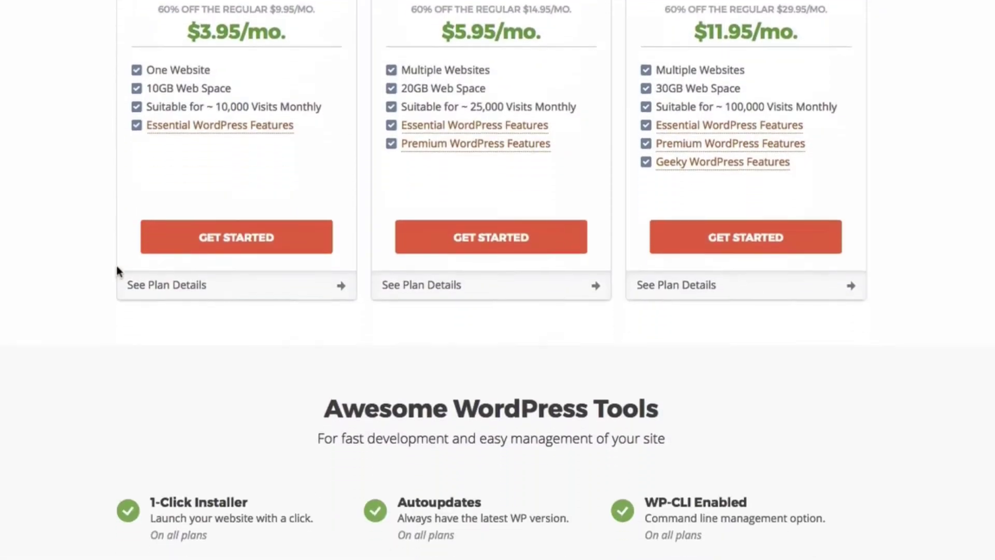
{"action": "scroll", "coordinate": [116, 268], "scroll_direction": "down", "scroll_amount": 4}
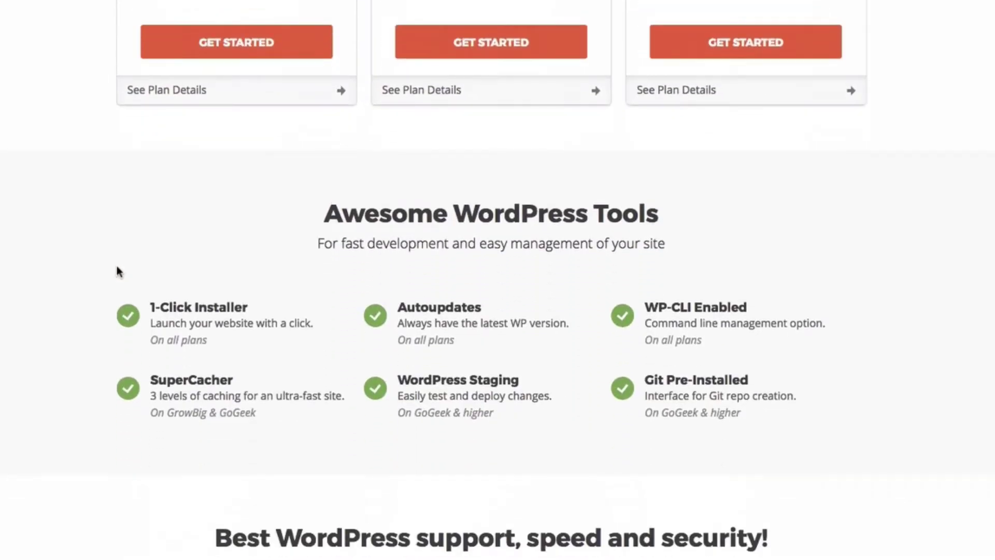
{"action": "scroll", "coordinate": [117, 267], "scroll_direction": "down", "scroll_amount": 2}
{"action": "scroll", "coordinate": [117, 266], "scroll_direction": "down", "scroll_amount": 5}
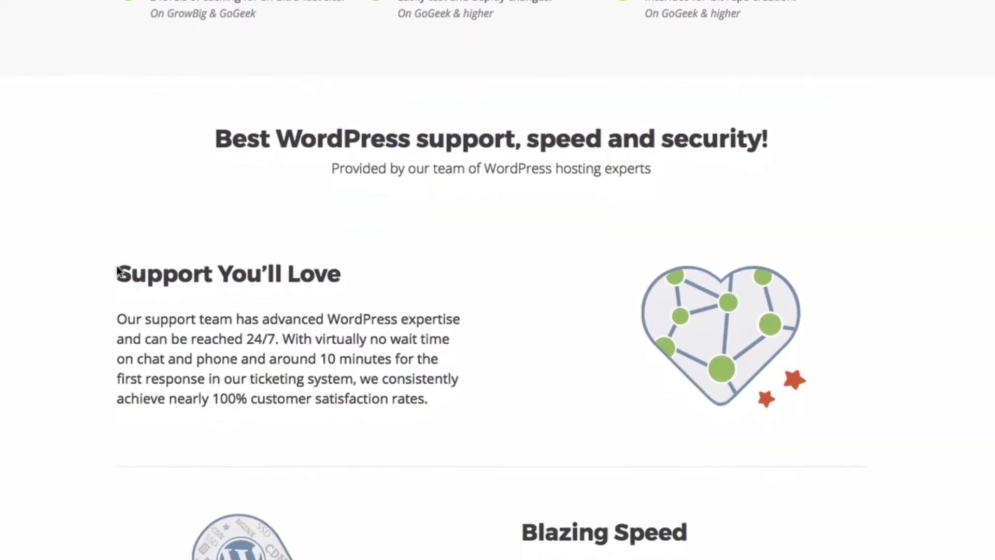
{"action": "scroll", "coordinate": [116, 265], "scroll_direction": "down", "scroll_amount": 1}
{"action": "scroll", "coordinate": [117, 268], "scroll_direction": "down", "scroll_amount": 7}
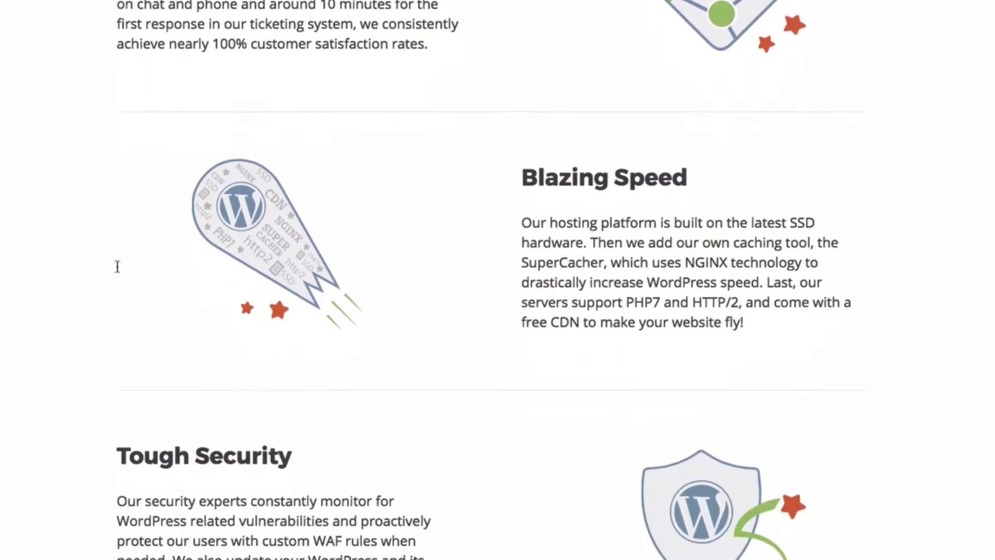
{"action": "scroll", "coordinate": [116, 267], "scroll_direction": "down", "scroll_amount": 2}
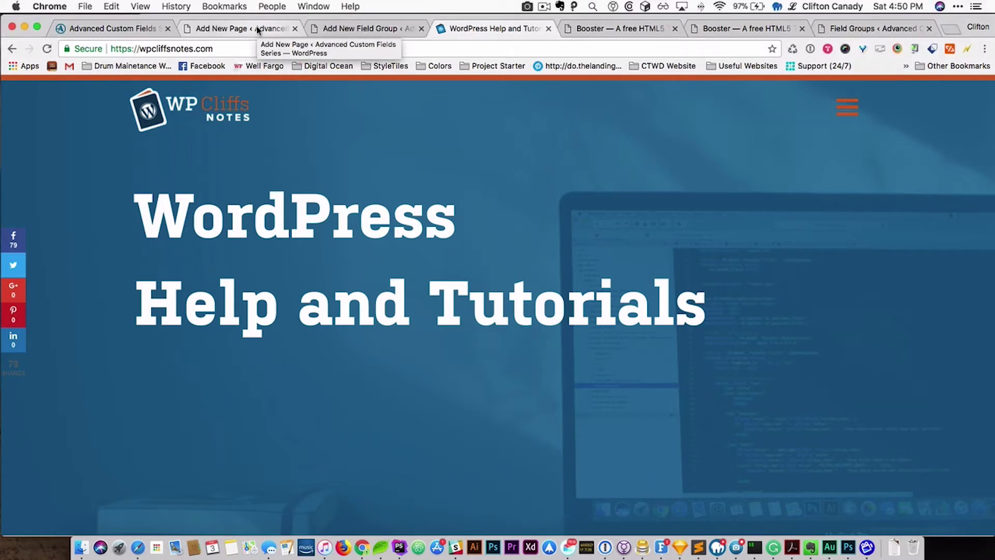
Create a new custom field group in the WordPress admin and title it Page Builder
{"action": "left_click", "coordinate": [343, 28]}
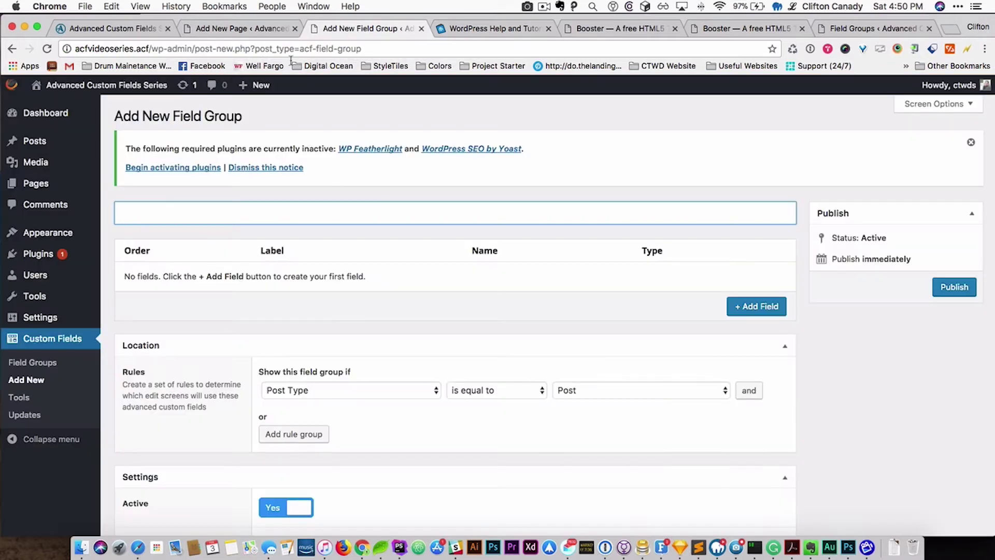
{"action": "left_click", "coordinate": [53, 361]}
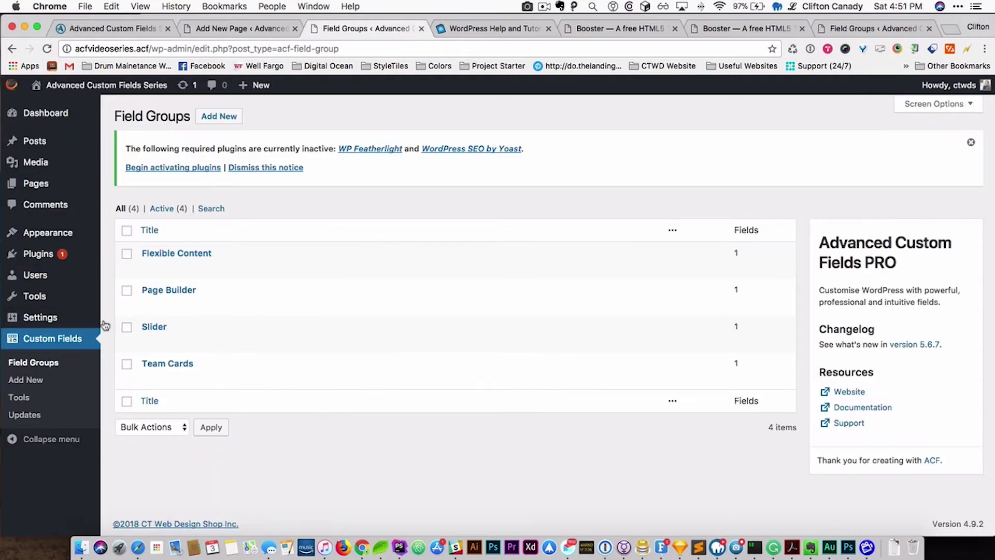
{"action": "left_click", "coordinate": [232, 116]}
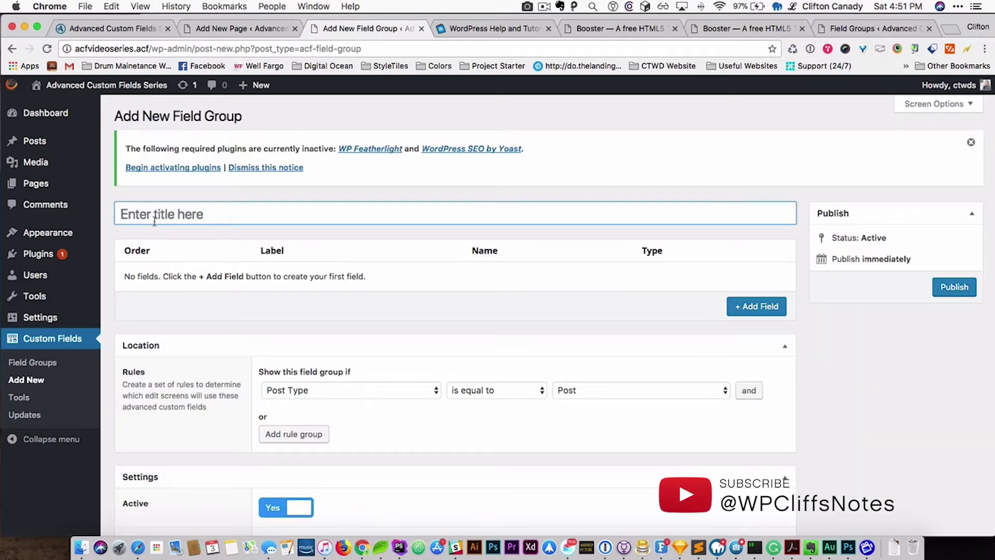
{"action": "left_click", "coordinate": [155, 221]}
{"action": "type", "text": "P"}
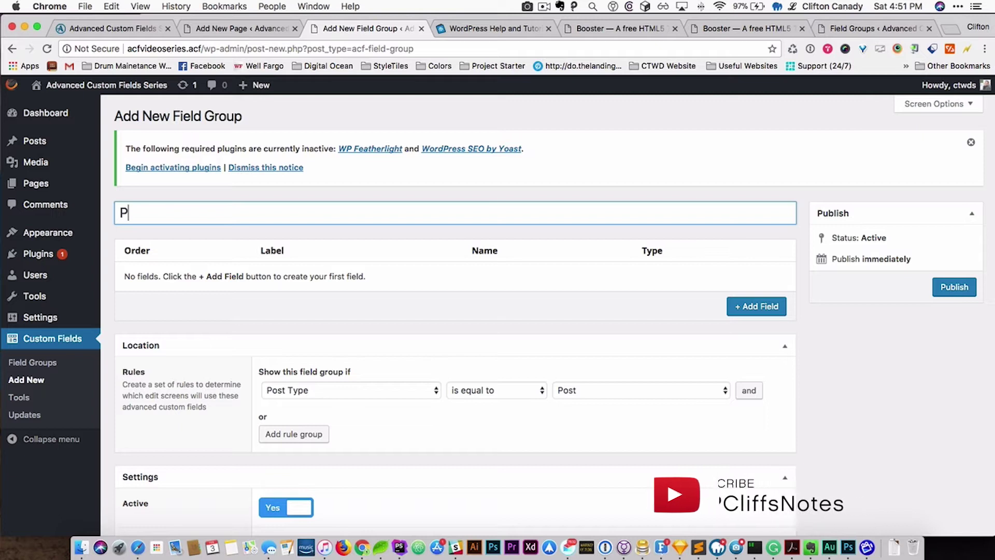
{"action": "key", "text": "BackSpace"}
{"action": "type", "text": "Page Builder"}
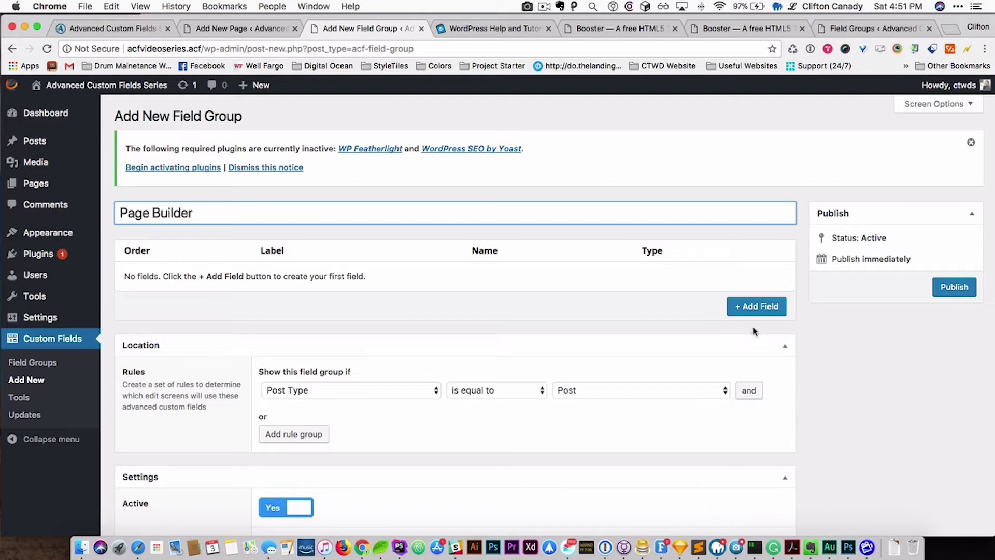
Add a first field to the Page Builder group with the label Layout and the name layout
{"action": "left_click", "coordinate": [757, 307]}
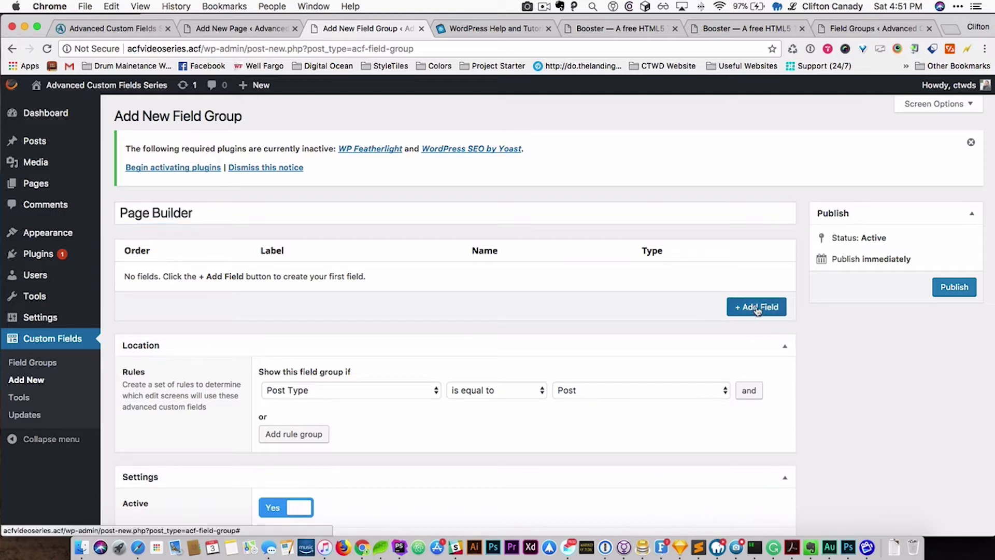
{"action": "type", "text": "Layout"}
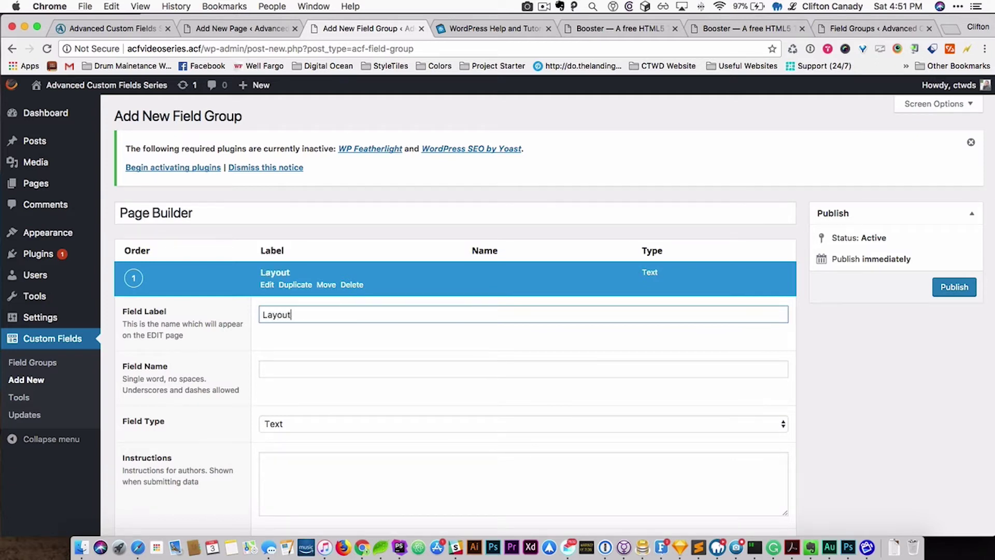
{"action": "left_click", "coordinate": [348, 267]}
{"action": "left_click", "coordinate": [266, 284]}
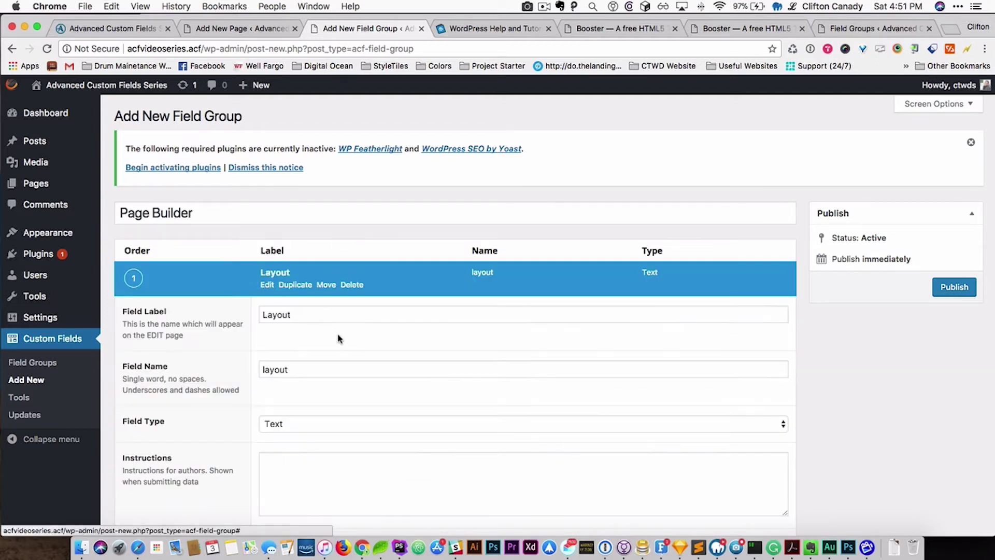
Set the Layout field's type to Flexible Content
{"action": "scroll", "coordinate": [347, 342], "scroll_direction": "down", "scroll_amount": 5}
{"action": "scroll", "coordinate": [346, 340], "scroll_direction": "down", "scroll_amount": 2}
{"action": "scroll", "coordinate": [317, 284], "scroll_direction": "up", "scroll_amount": 3}
{"action": "left_click", "coordinate": [266, 216]}
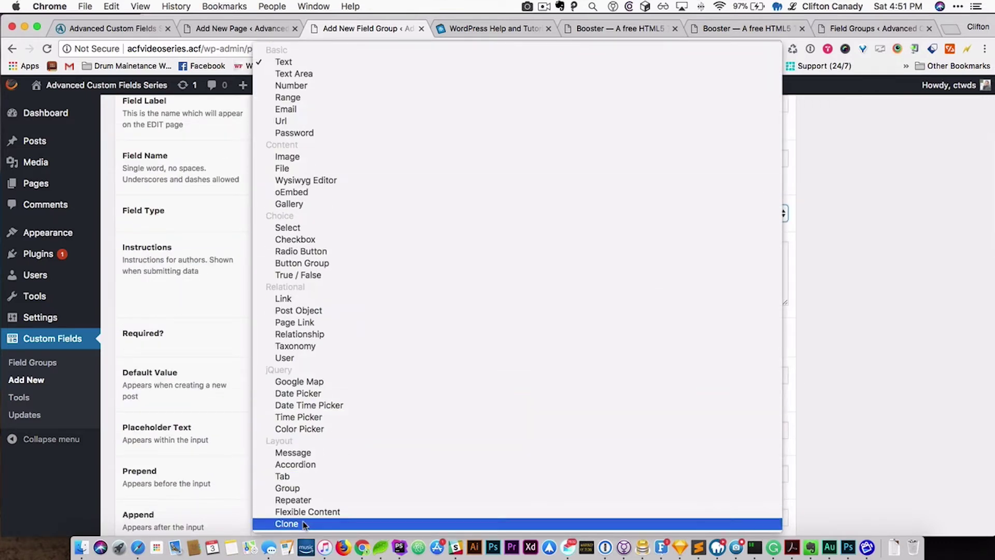
{"action": "left_click", "coordinate": [335, 512]}
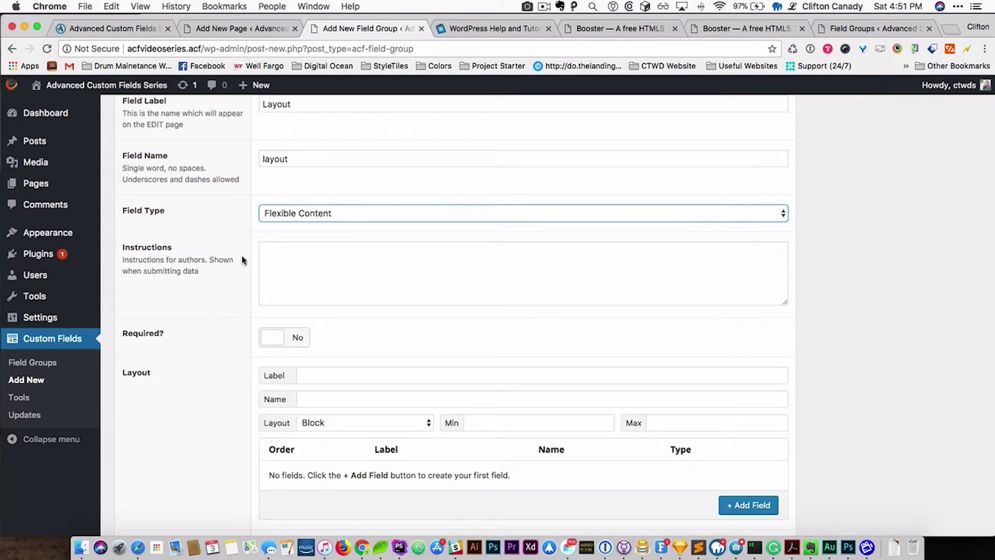
Set the location rule to show the field group if Post Template is equal to Default Template
{"action": "scroll", "coordinate": [240, 427], "scroll_direction": "down", "scroll_amount": 3}
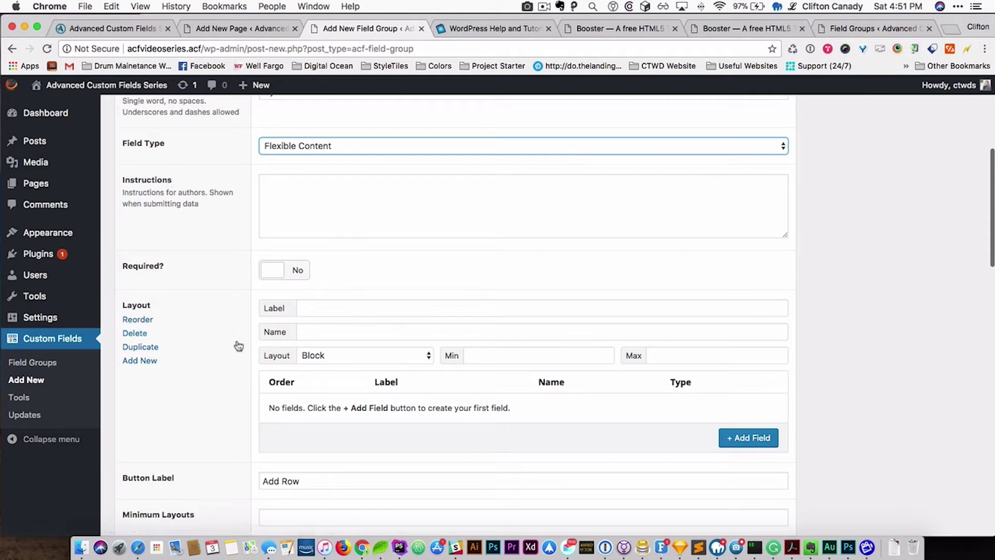
{"action": "scroll", "coordinate": [229, 358], "scroll_direction": "down", "scroll_amount": 5}
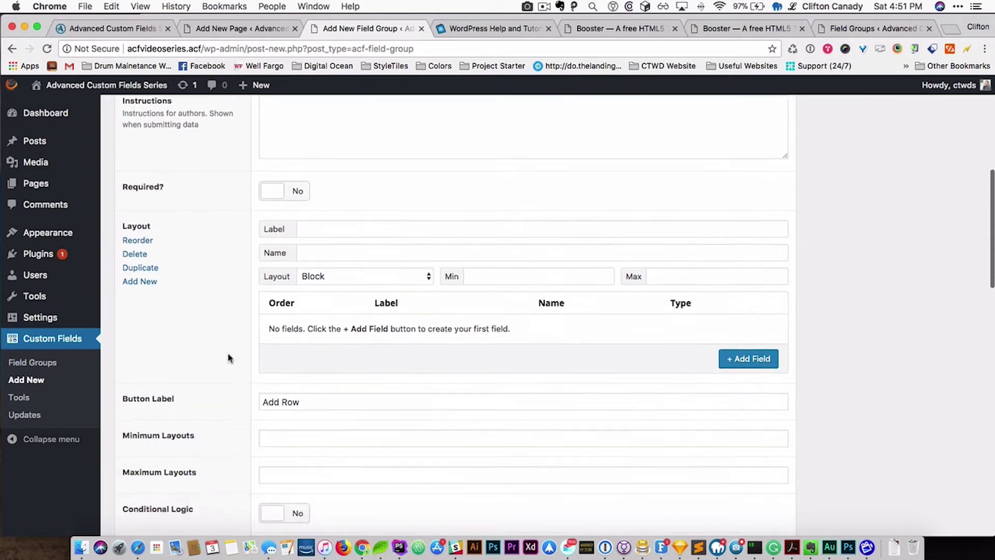
{"action": "scroll", "coordinate": [179, 311], "scroll_direction": "up", "scroll_amount": 6}
{"action": "scroll", "coordinate": [207, 363], "scroll_direction": "down", "scroll_amount": 12}
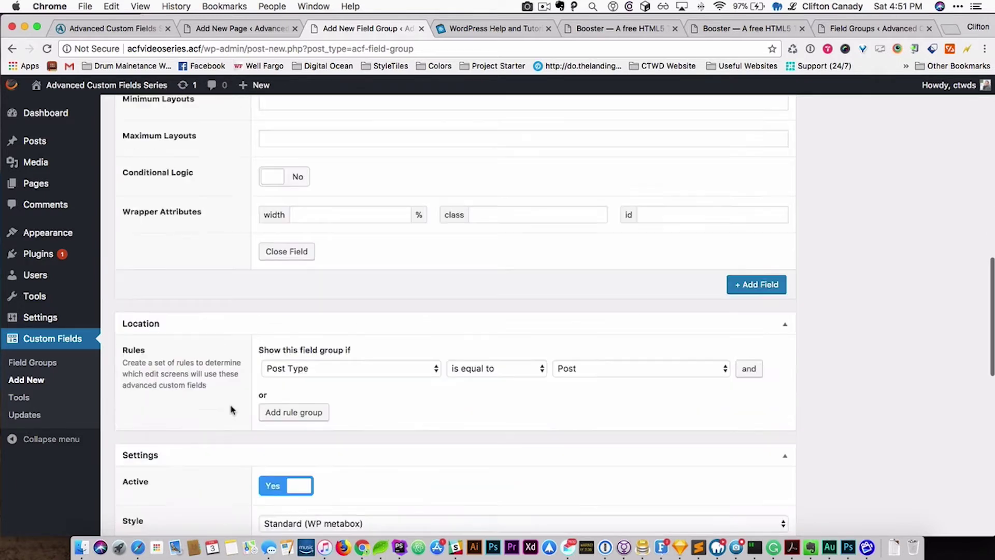
{"action": "scroll", "coordinate": [232, 409], "scroll_direction": "up", "scroll_amount": 1}
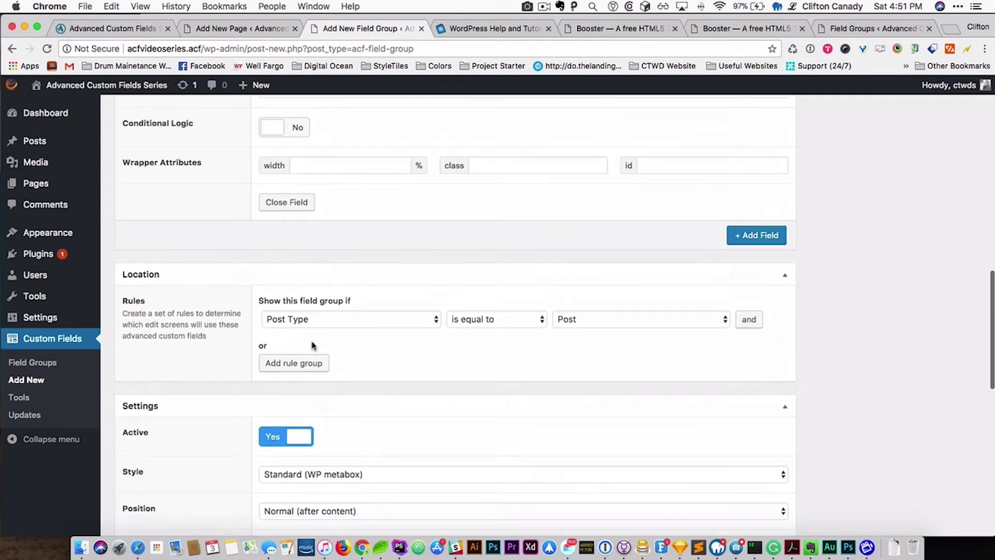
{"action": "left_click", "coordinate": [315, 322]}
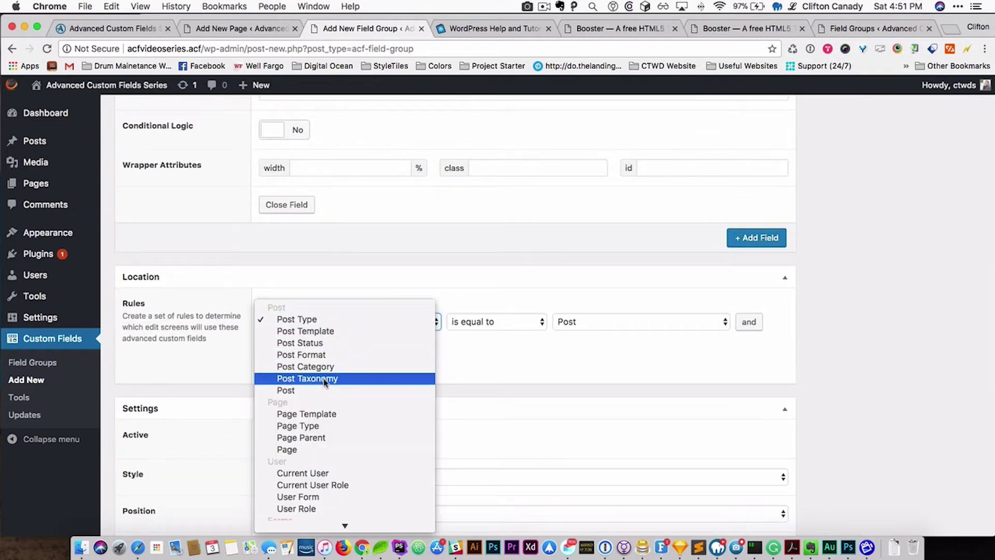
{"action": "left_click", "coordinate": [307, 331]}
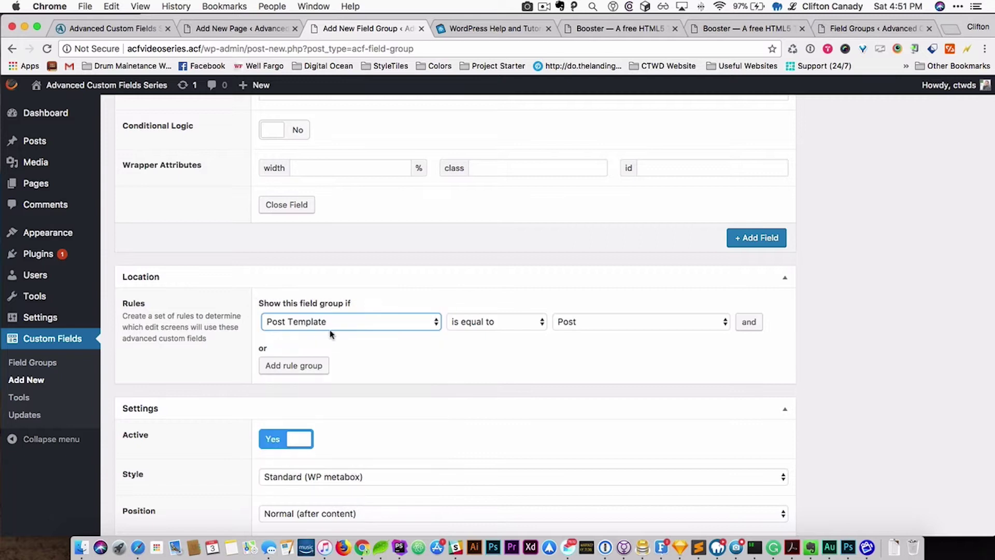
{"action": "left_click", "coordinate": [306, 322]}
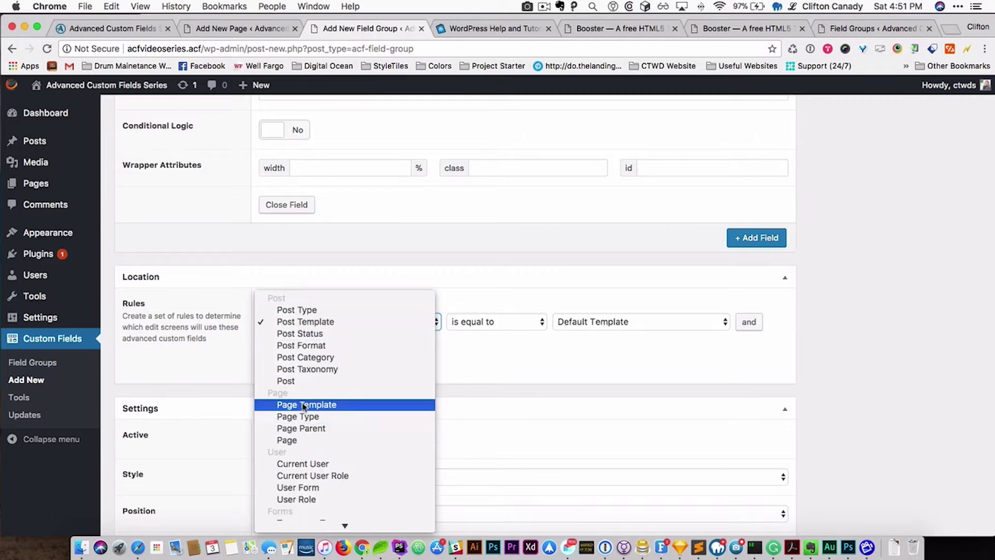
{"action": "left_click", "coordinate": [506, 404]}
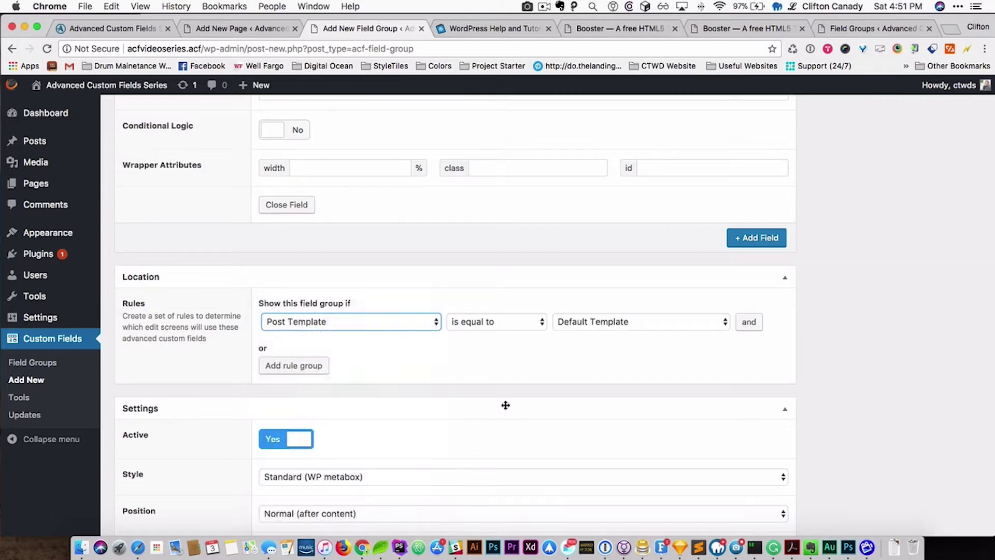
{"action": "left_click", "coordinate": [581, 326]}
{"action": "left_click", "coordinate": [581, 322]}
Hide every edit-screen item except Permalink, Format, Page Attributes and Featured Image, and publish the field group
{"action": "scroll", "coordinate": [316, 414], "scroll_direction": "down", "scroll_amount": 10}
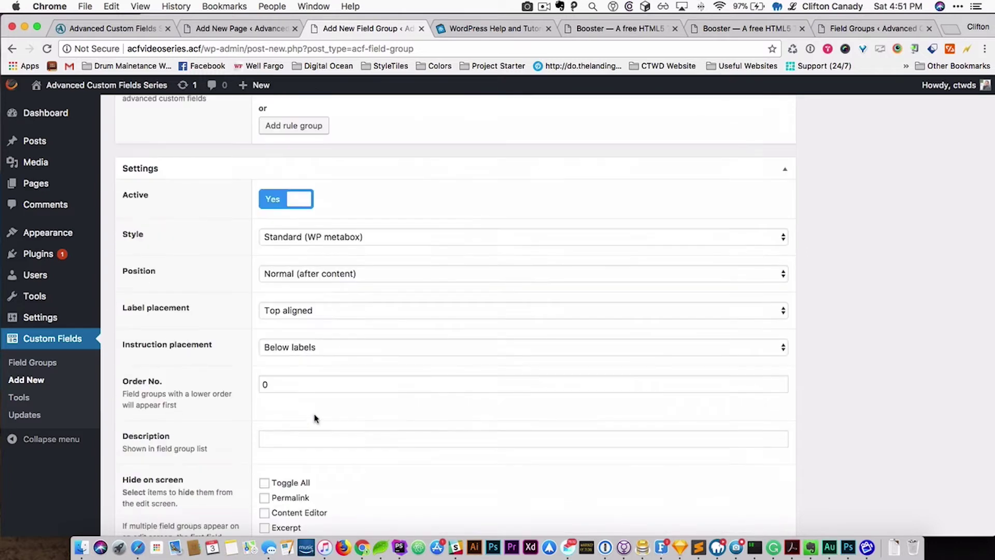
{"action": "left_click", "coordinate": [264, 235]}
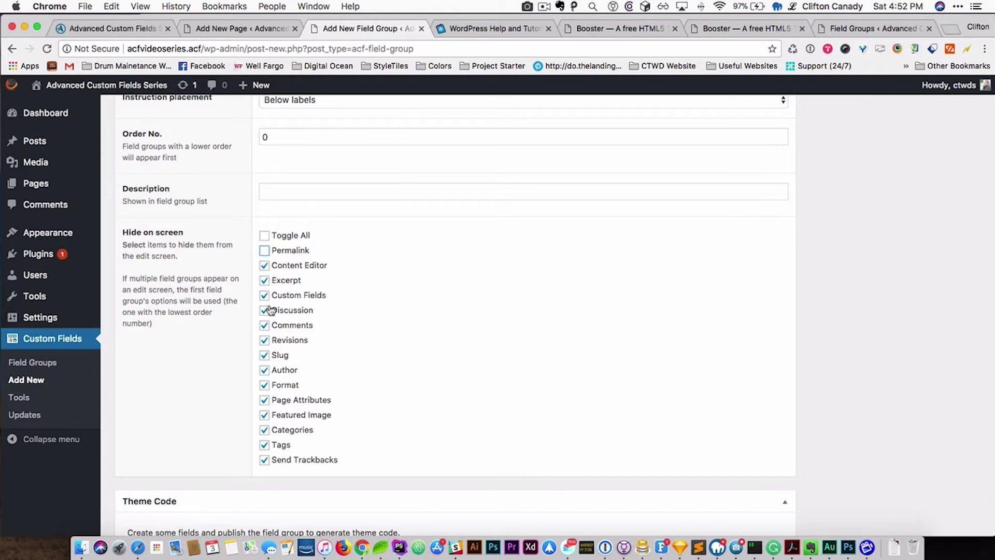
{"action": "left_click", "coordinate": [265, 386]}
{"action": "left_click", "coordinate": [264, 401]}
{"action": "left_click", "coordinate": [265, 415]}
{"action": "scroll", "coordinate": [902, 244], "scroll_direction": "up", "scroll_amount": 20}
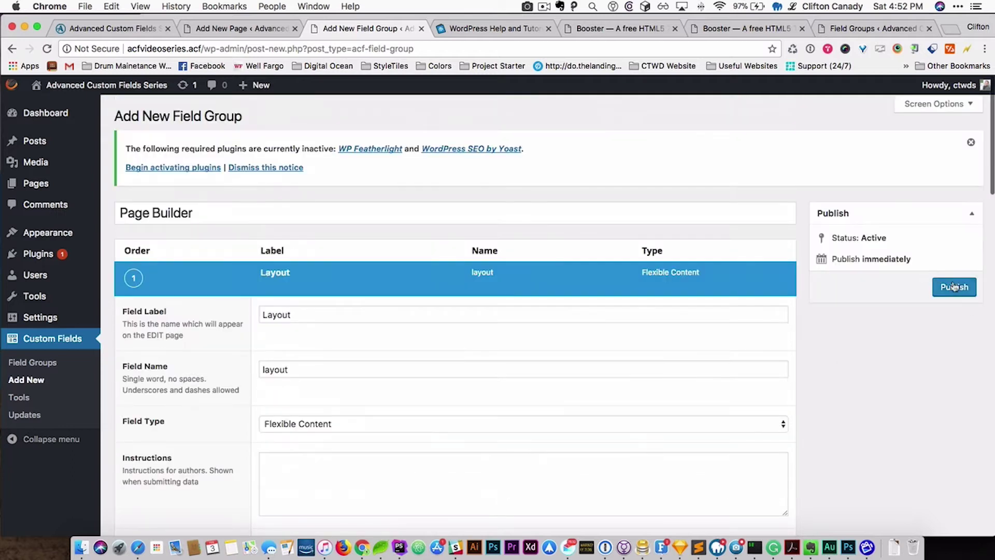
{"action": "left_click", "coordinate": [958, 289]}
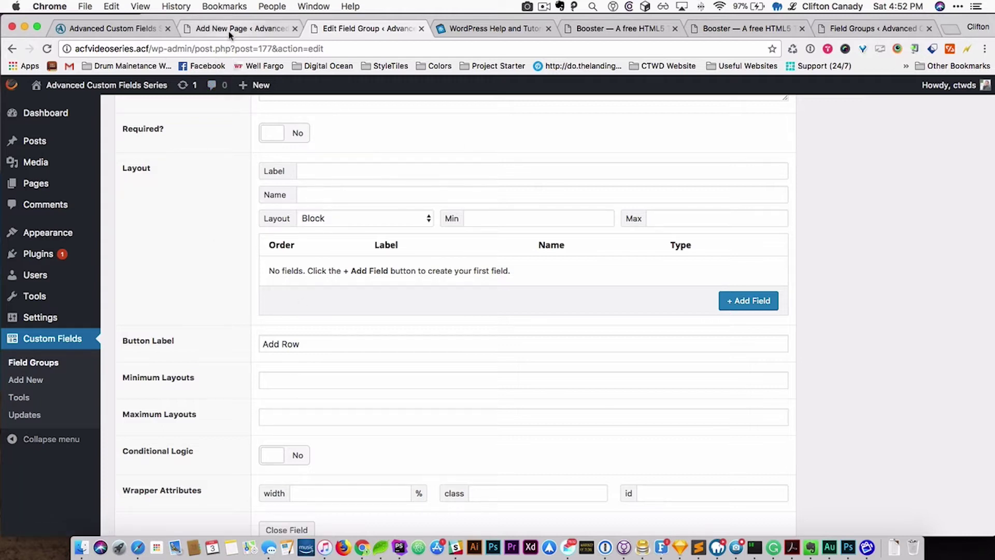
Examine the column layouts under Headline 1 to Headline 4 and the icon feature section on the localhost:4000 page
{"action": "left_click", "coordinate": [112, 29]}
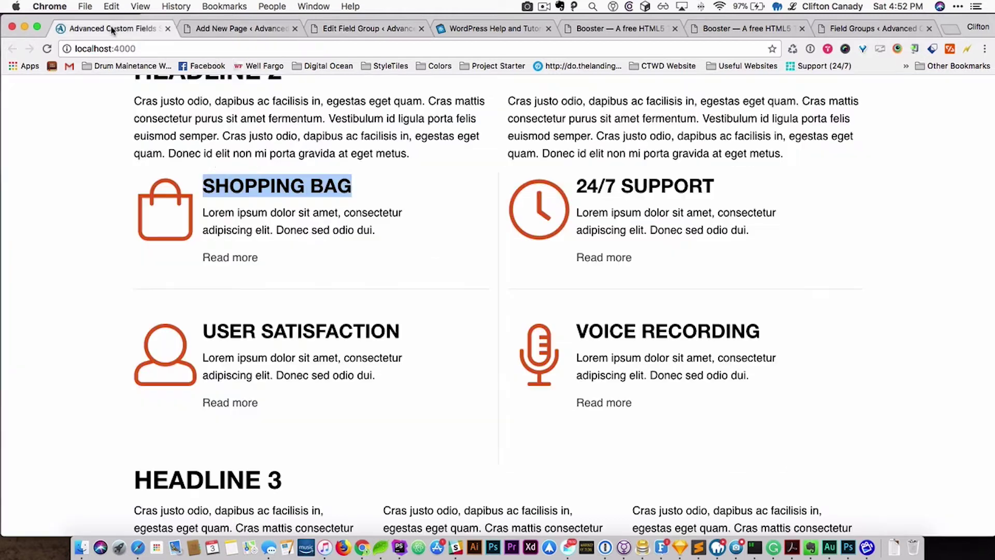
{"action": "scroll", "coordinate": [323, 239], "scroll_direction": "up", "scroll_amount": 5}
{"action": "scroll", "coordinate": [352, 221], "scroll_direction": "down", "scroll_amount": 2}
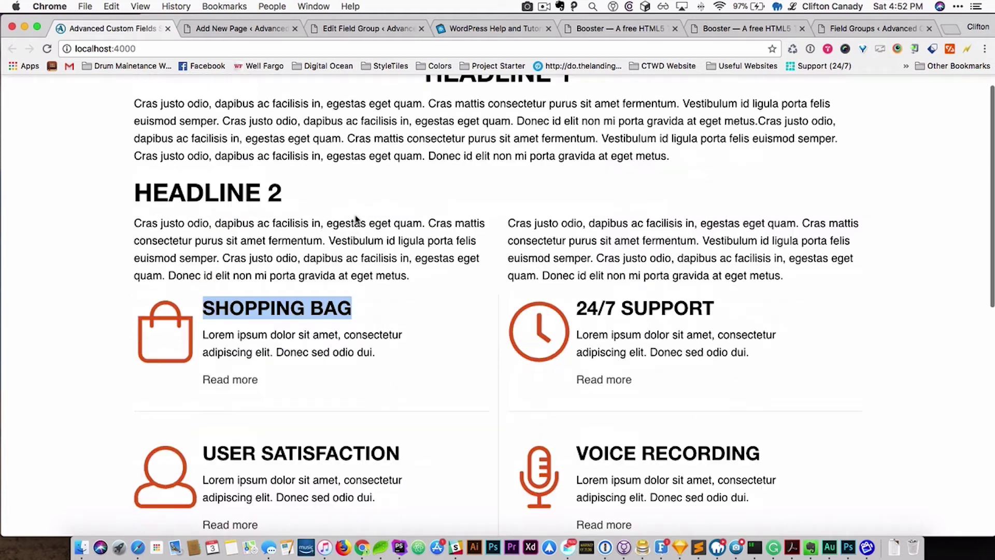
{"action": "scroll", "coordinate": [351, 216], "scroll_direction": "up", "scroll_amount": 2}
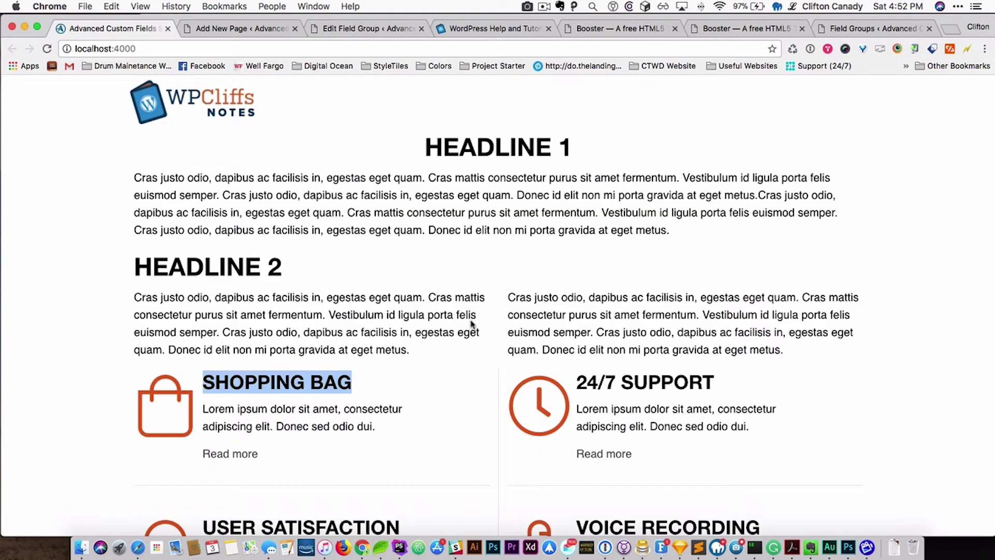
{"action": "scroll", "coordinate": [387, 430], "scroll_direction": "down", "scroll_amount": 10}
{"action": "scroll", "coordinate": [391, 434], "scroll_direction": "up", "scroll_amount": 10}
{"action": "scroll", "coordinate": [390, 435], "scroll_direction": "down", "scroll_amount": 10}
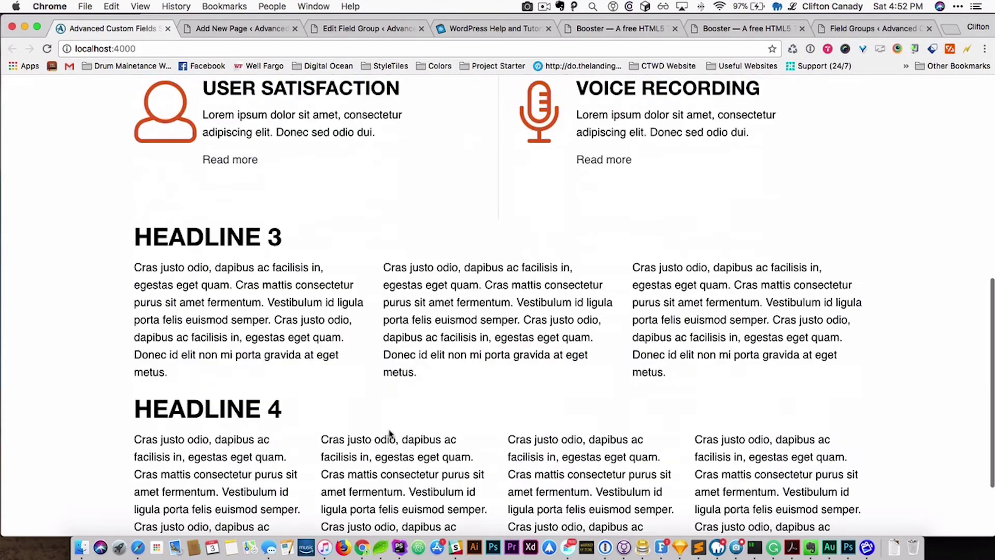
{"action": "scroll", "coordinate": [390, 434], "scroll_direction": "up", "scroll_amount": 10}
Return to the Page Builder field group and label its first flexible layout "1 Column" with the name 1_column
{"action": "left_click", "coordinate": [362, 28]}
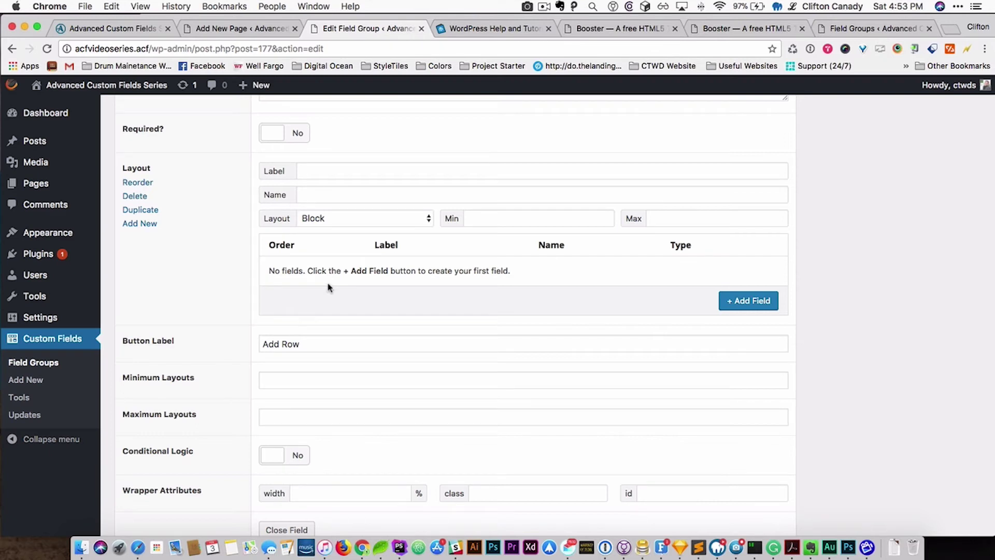
{"action": "left_click", "coordinate": [320, 167]}
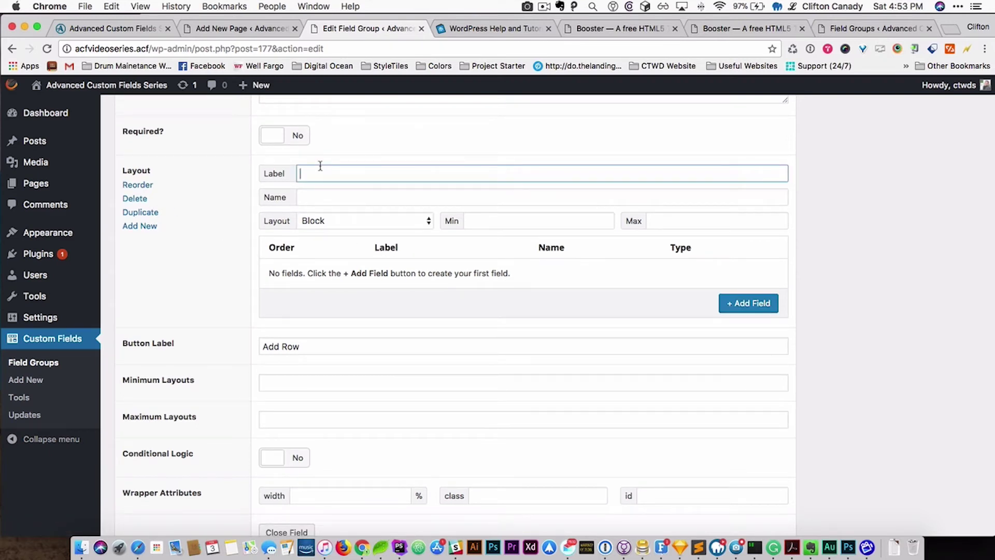
{"action": "left_click", "coordinate": [318, 198]}
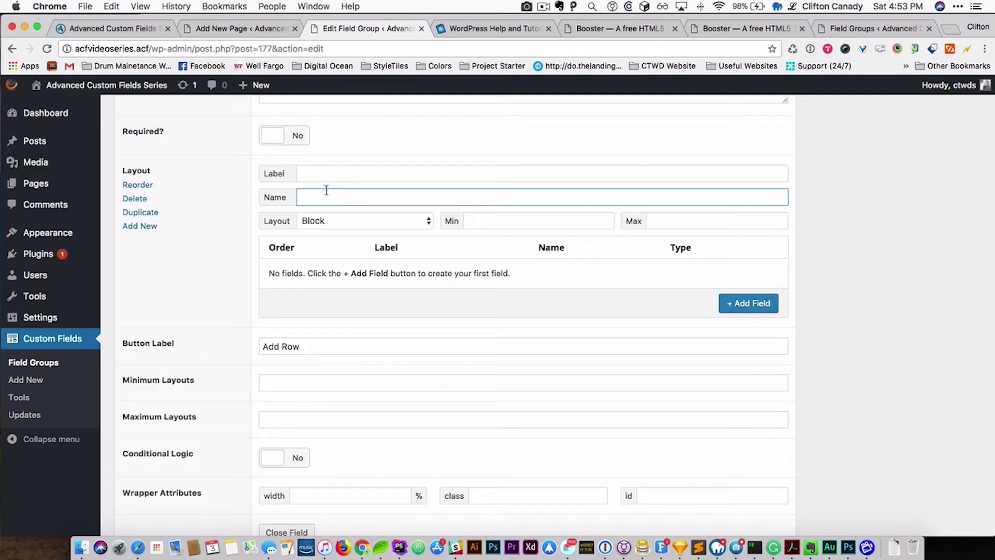
{"action": "left_click", "coordinate": [321, 171]}
{"action": "type", "text": "1"}
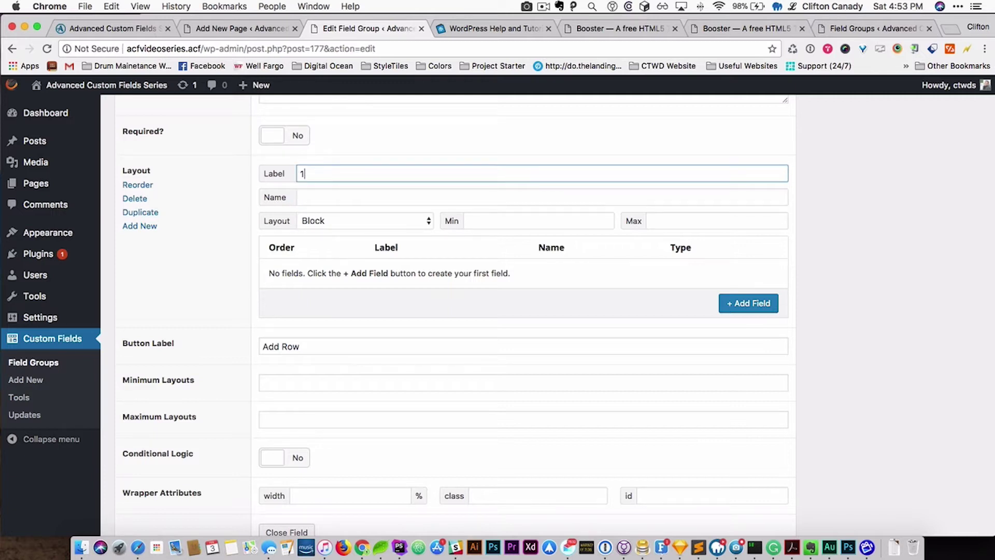
{"action": "type", "text": " Column"}
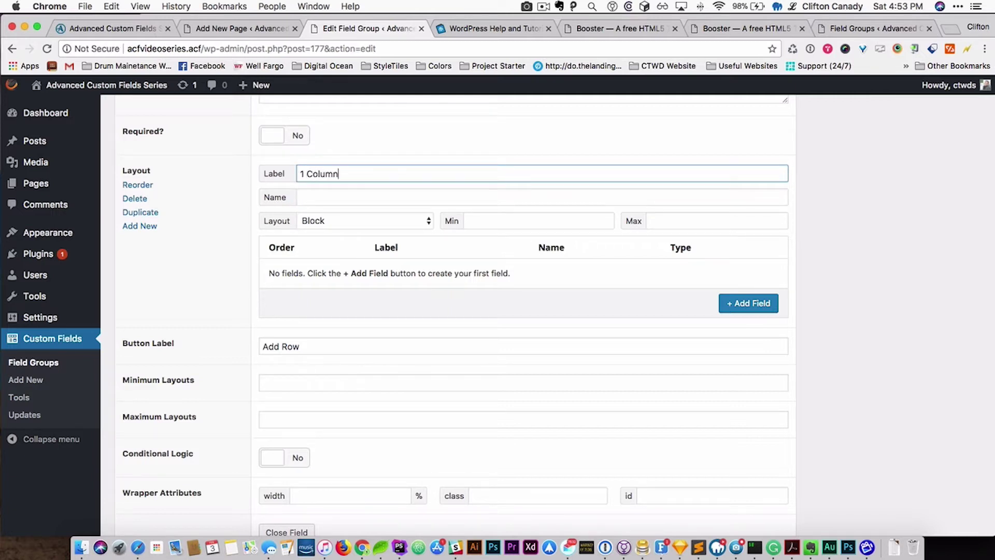
{"action": "key", "text": "Tab"}
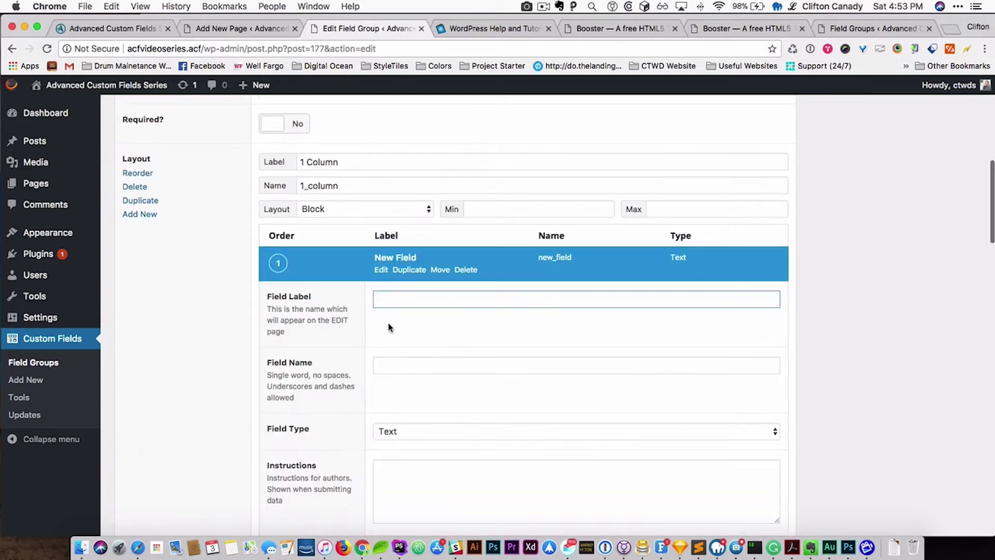
Add two text fields labelled Headline and Column to the 1 Column layout
{"action": "scroll", "coordinate": [389, 327], "scroll_direction": "down", "scroll_amount": 1}
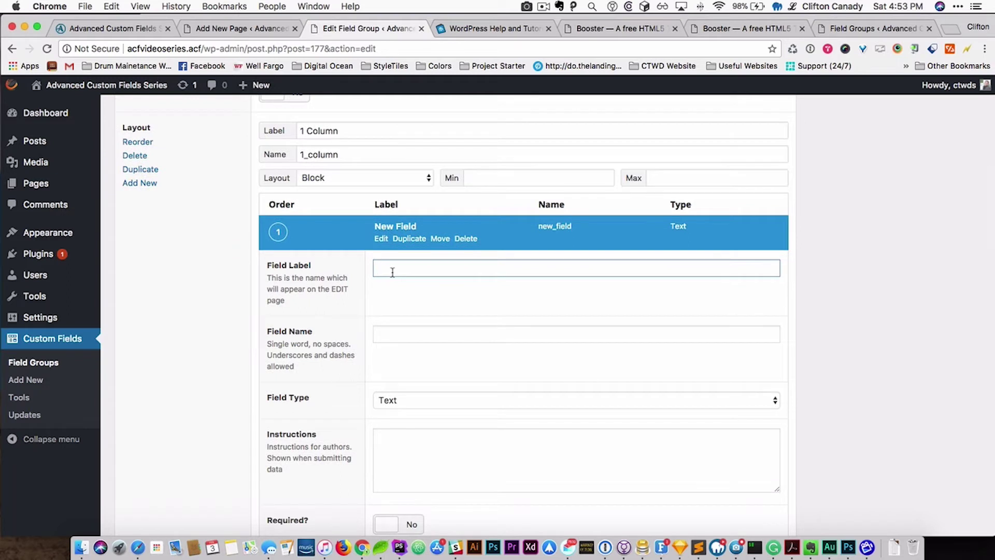
{"action": "type", "text": "Headline"}
{"action": "left_click", "coordinate": [518, 233]}
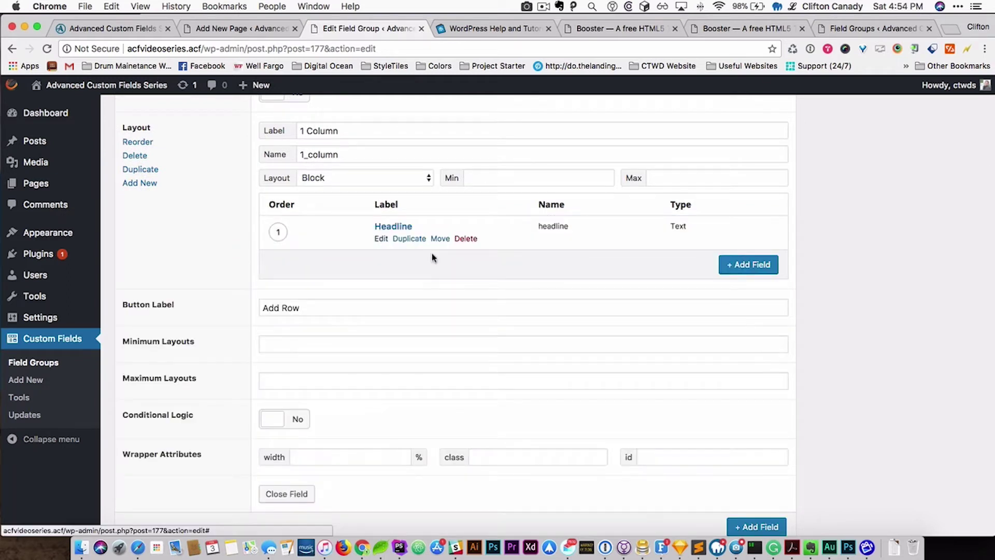
{"action": "left_click", "coordinate": [730, 262]}
{"action": "type", "text": "Column"}
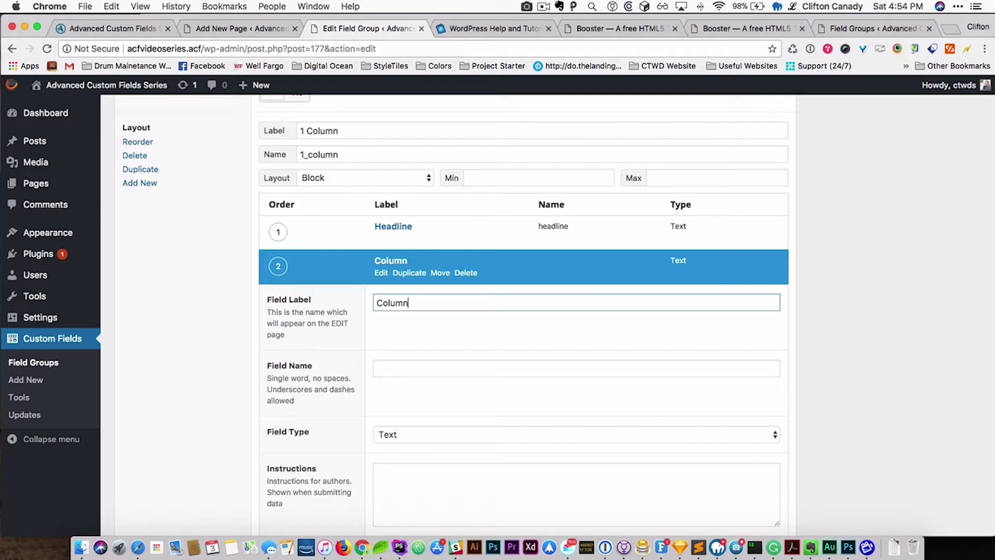
{"action": "left_click", "coordinate": [381, 274]}
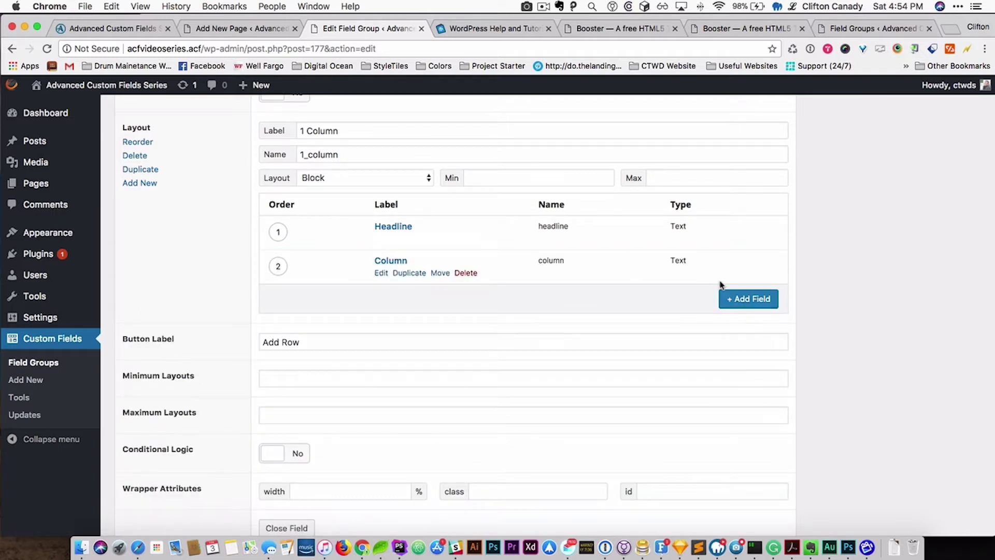
Add a third field labelled Center Headline to the 1 Column layout, with the field type True / False
{"action": "left_click", "coordinate": [756, 304]}
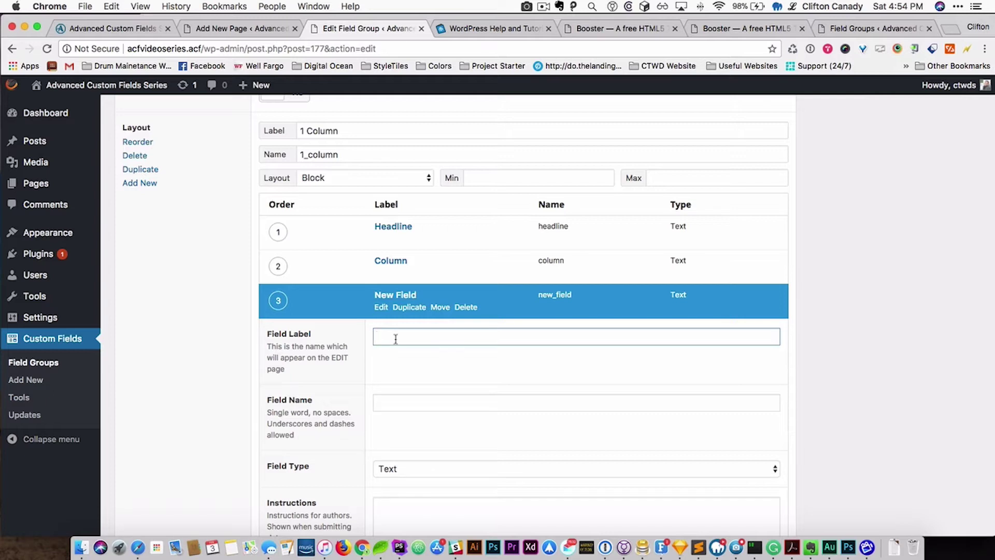
{"action": "type", "text": "Cw"}
{"action": "key", "text": "BackSpace"}
{"action": "type", "text": "enter He"}
{"action": "left_click", "coordinate": [421, 469]}
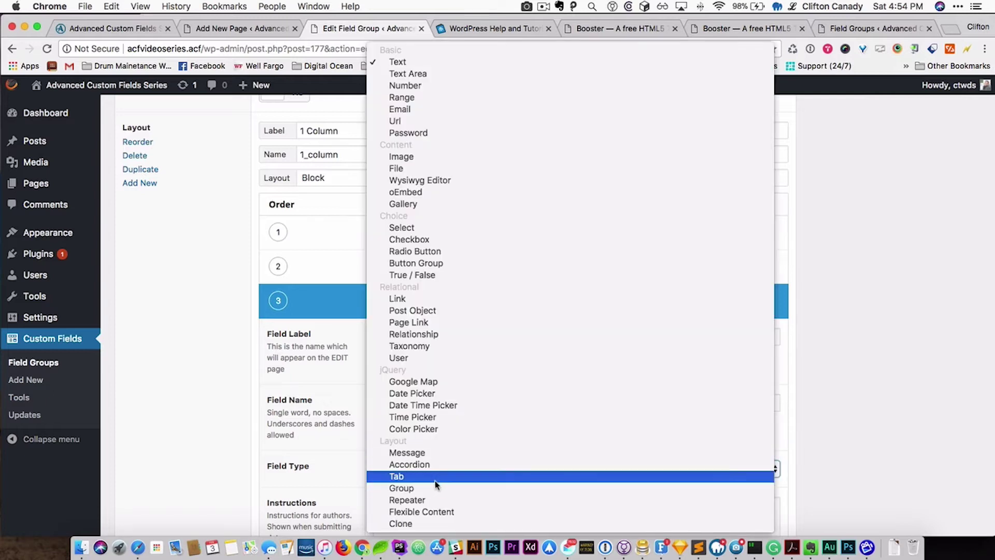
{"action": "left_click", "coordinate": [413, 275]}
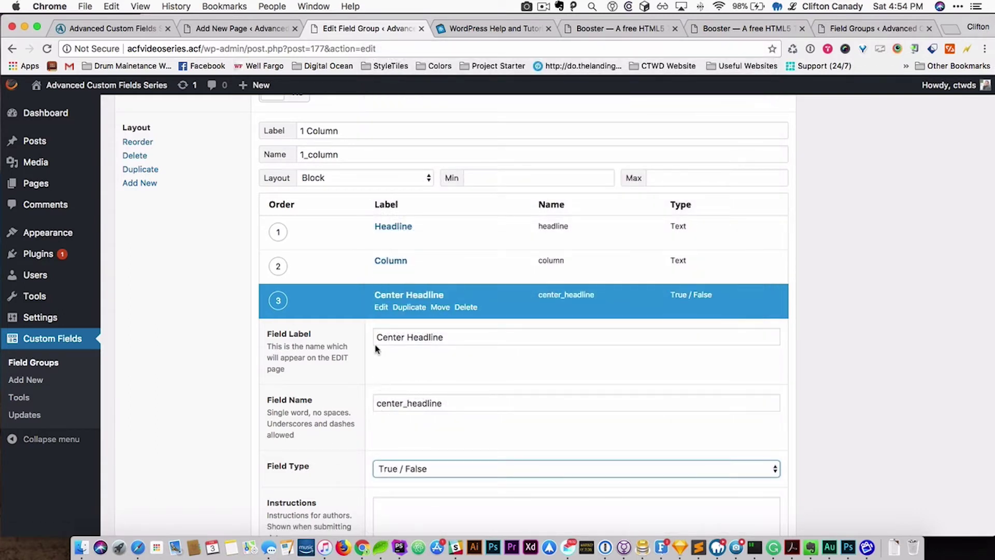
Turn on Stylised UI for the Center Headline field and collapse its settings
{"action": "scroll", "coordinate": [366, 354], "scroll_direction": "down", "scroll_amount": 8}
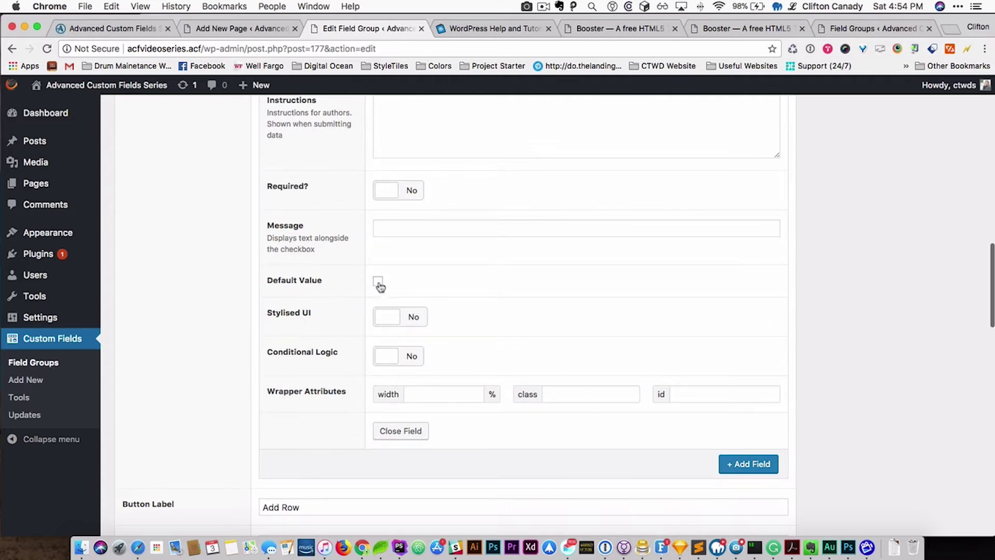
{"action": "left_click", "coordinate": [422, 324]}
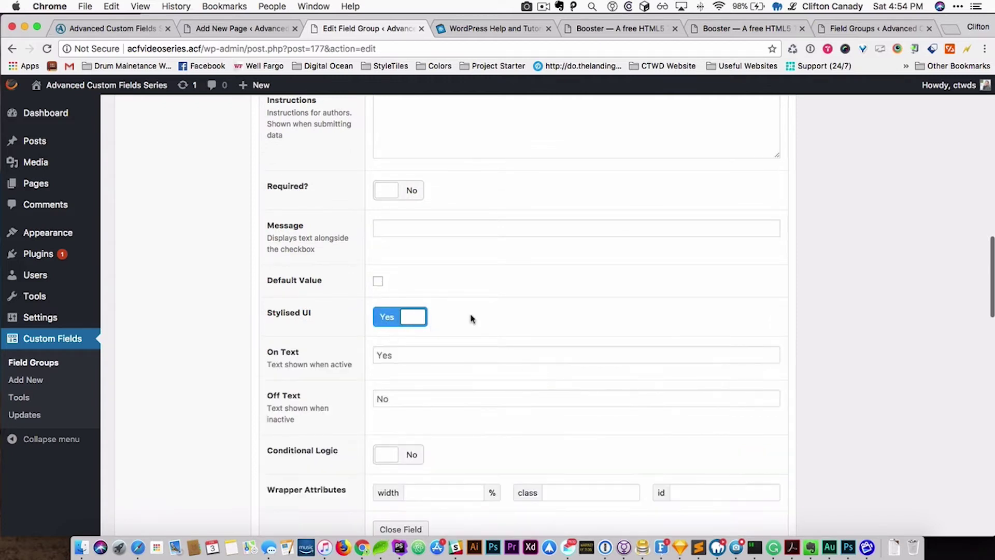
{"action": "left_click", "coordinate": [405, 320]}
{"action": "left_click", "coordinate": [406, 319]}
{"action": "scroll", "coordinate": [424, 263], "scroll_direction": "up", "scroll_amount": 10}
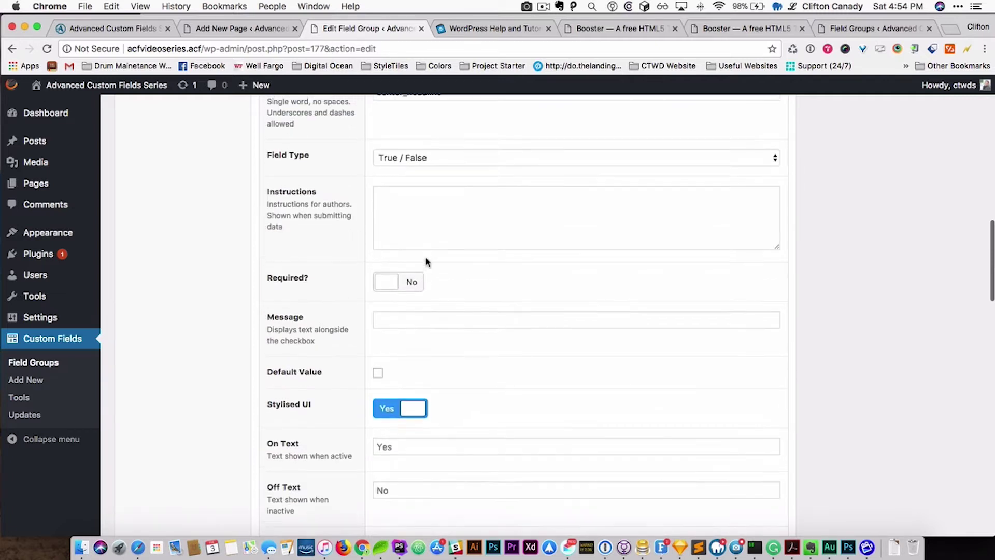
{"action": "left_click", "coordinate": [373, 358]}
Move the Center Headline field above Headline in the 1 Column layout and update the field group
{"action": "left_click_drag", "start_coordinate": [277, 351], "coordinate": [275, 276]}
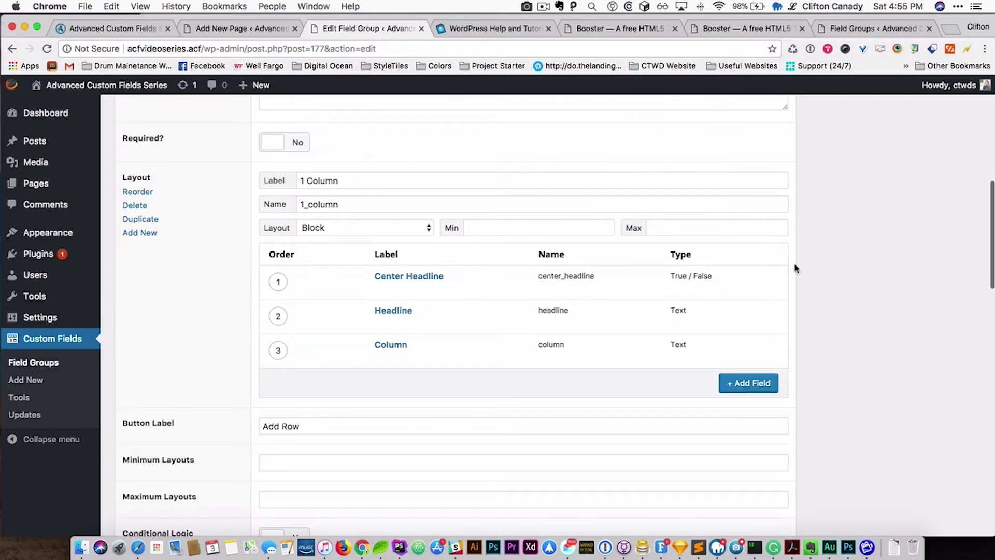
{"action": "scroll", "coordinate": [901, 259], "scroll_direction": "up", "scroll_amount": 15}
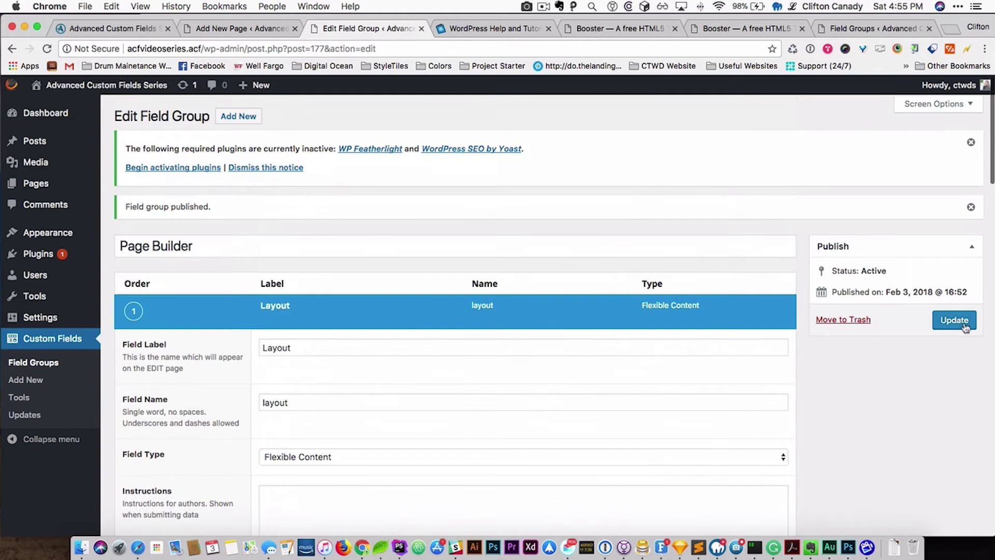
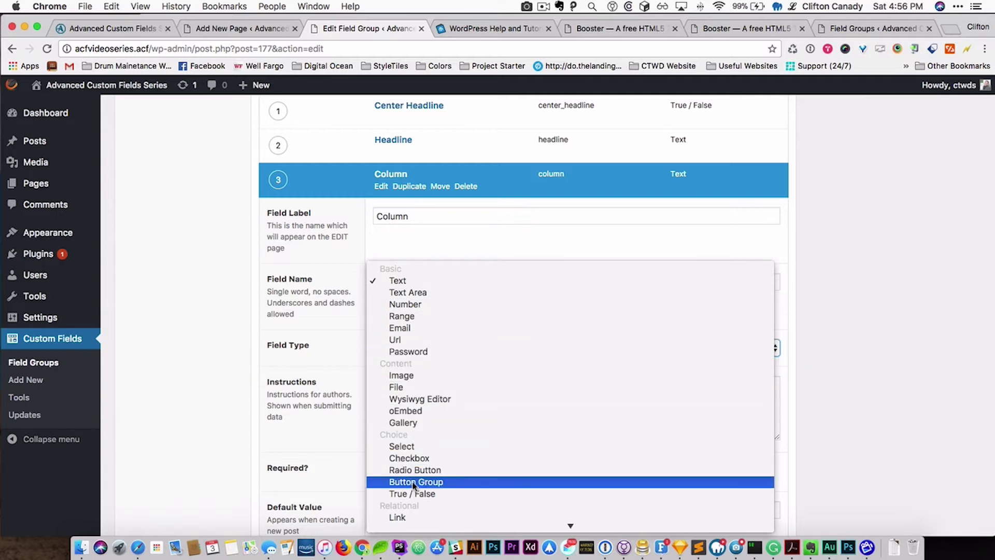
Set the Column field's type to Wysiwyg Editor and update the field group
{"action": "left_click", "coordinate": [420, 398]}
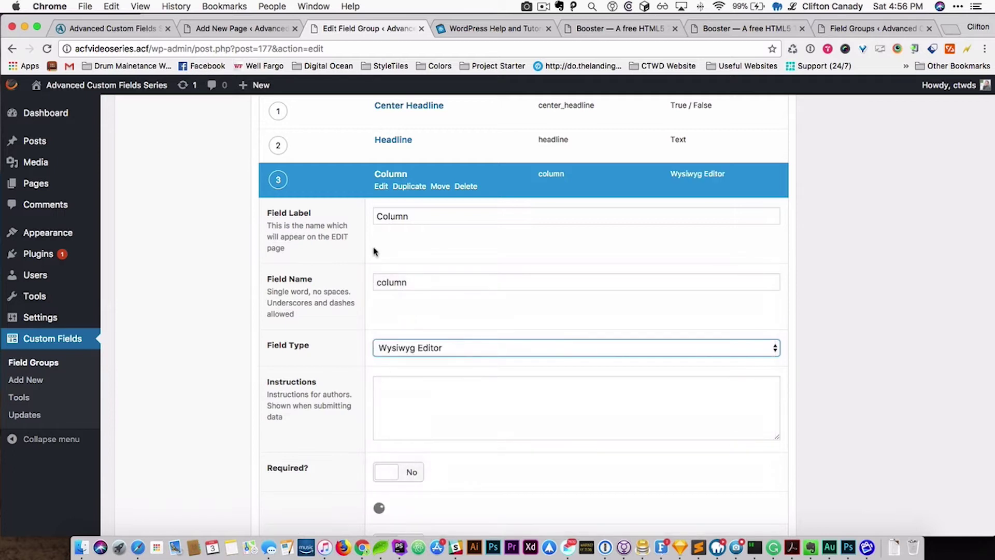
{"action": "left_click", "coordinate": [379, 185]}
{"action": "scroll", "coordinate": [973, 207], "scroll_direction": "up", "scroll_amount": 10}
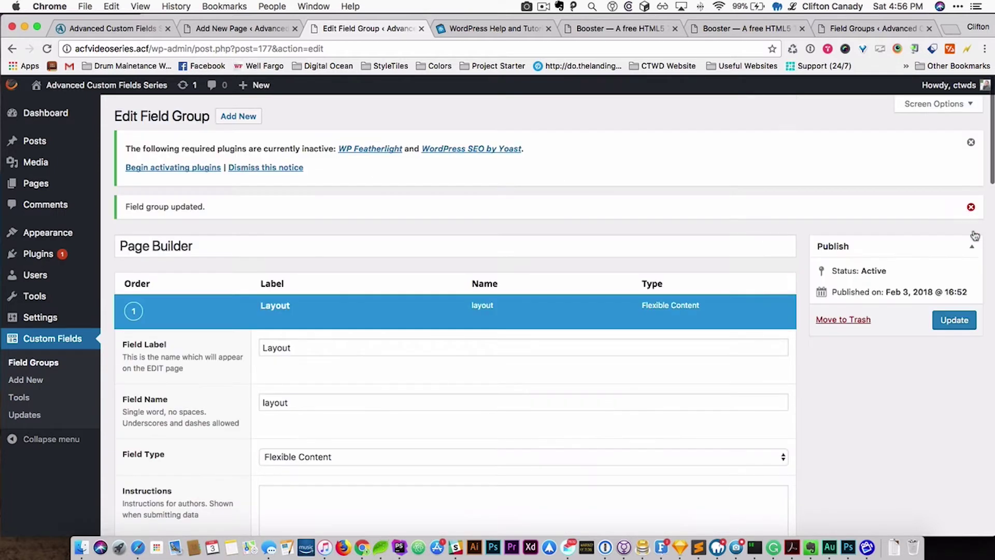
{"action": "left_click", "coordinate": [954, 320]}
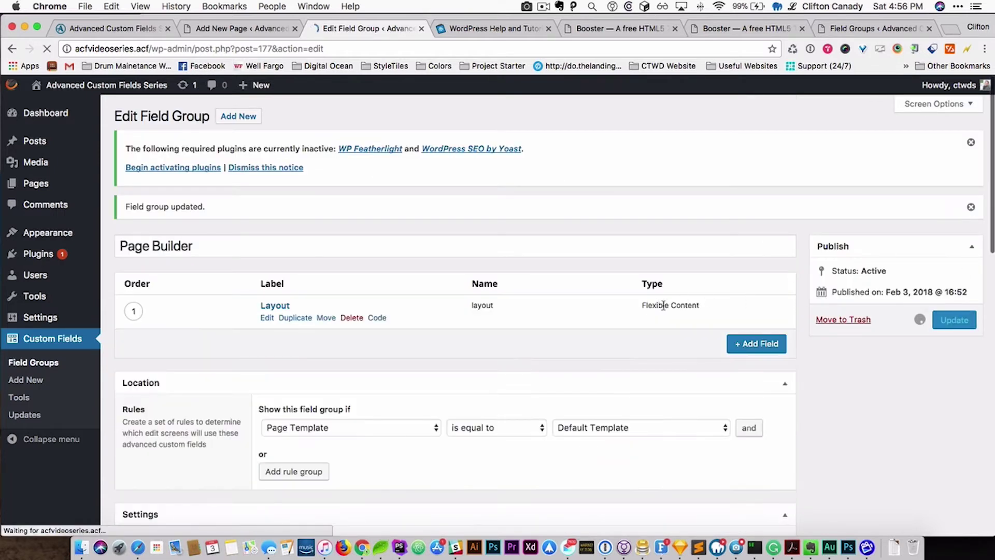
Duplicate the 1 Column layout and relabel the copy "2 Column" with the name 2_column
{"action": "left_click", "coordinate": [266, 318]}
{"action": "scroll", "coordinate": [304, 347], "scroll_direction": "down", "scroll_amount": 10}
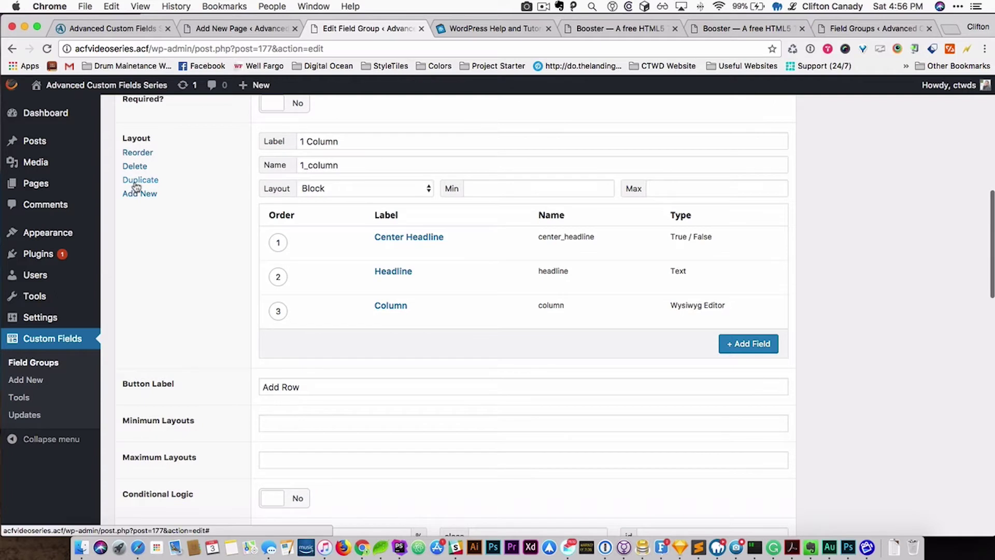
{"action": "left_click", "coordinate": [138, 181]}
{"action": "scroll", "coordinate": [302, 293], "scroll_direction": "down", "scroll_amount": 5}
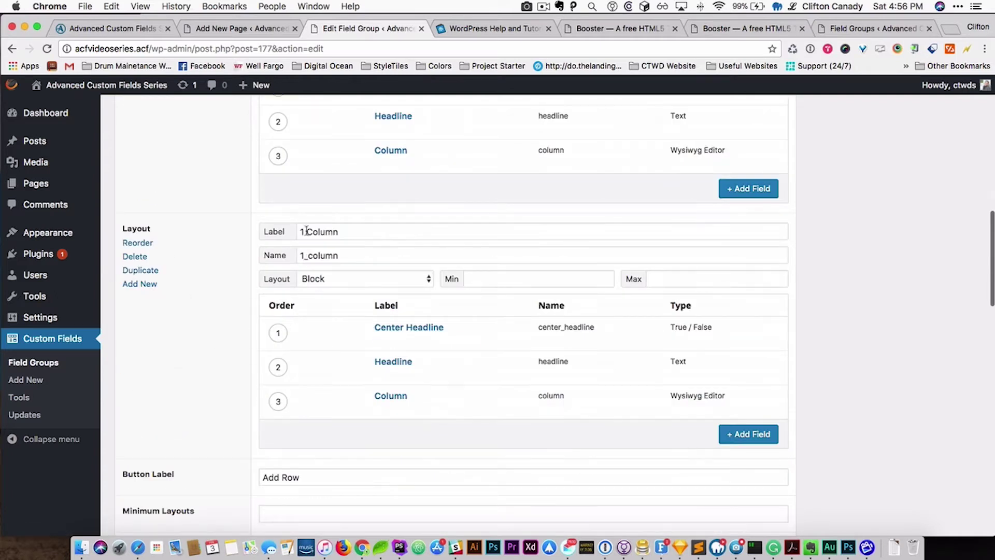
{"action": "double_click", "coordinate": [312, 255]}
{"action": "key", "text": "BackSpace"}
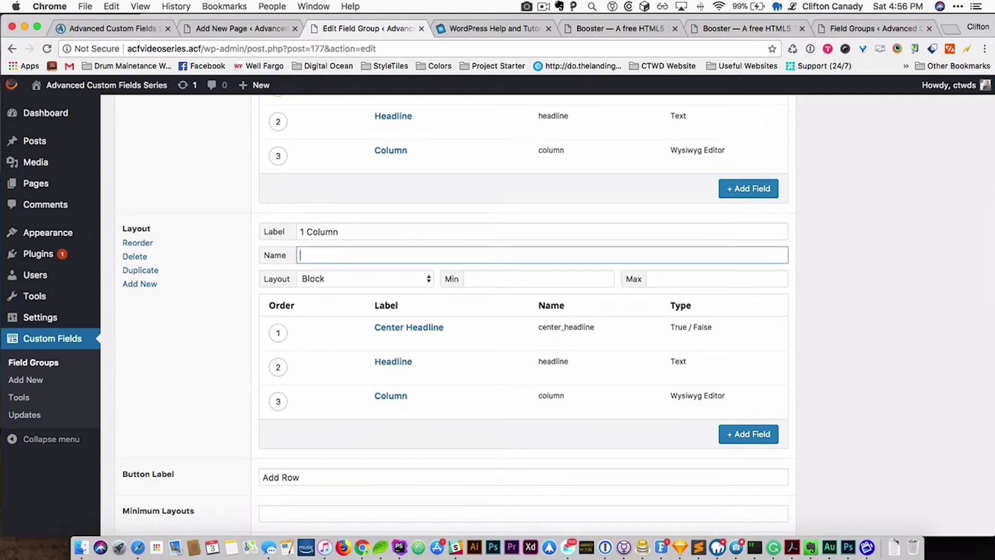
{"action": "left_click", "coordinate": [319, 236]}
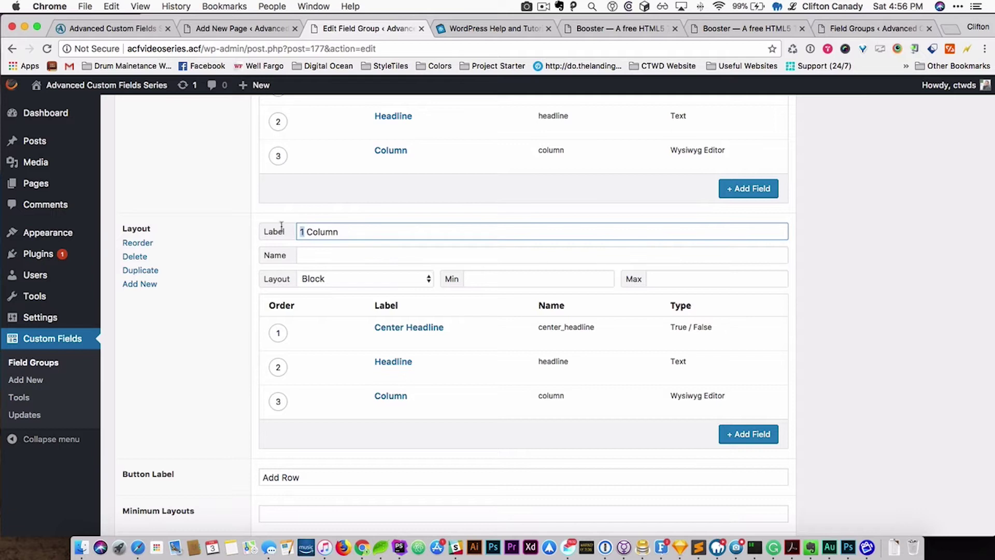
{"action": "type", "text": "2"}
{"action": "key", "text": "Tab"}
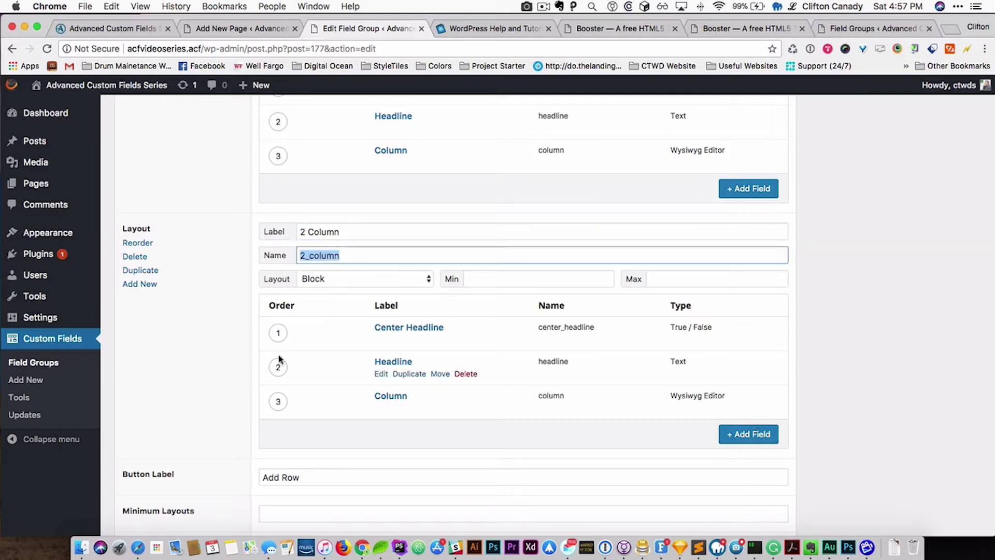
Duplicate the Column field in the 2 Column layout and label the copy Column 2
{"action": "left_click", "coordinate": [402, 408]}
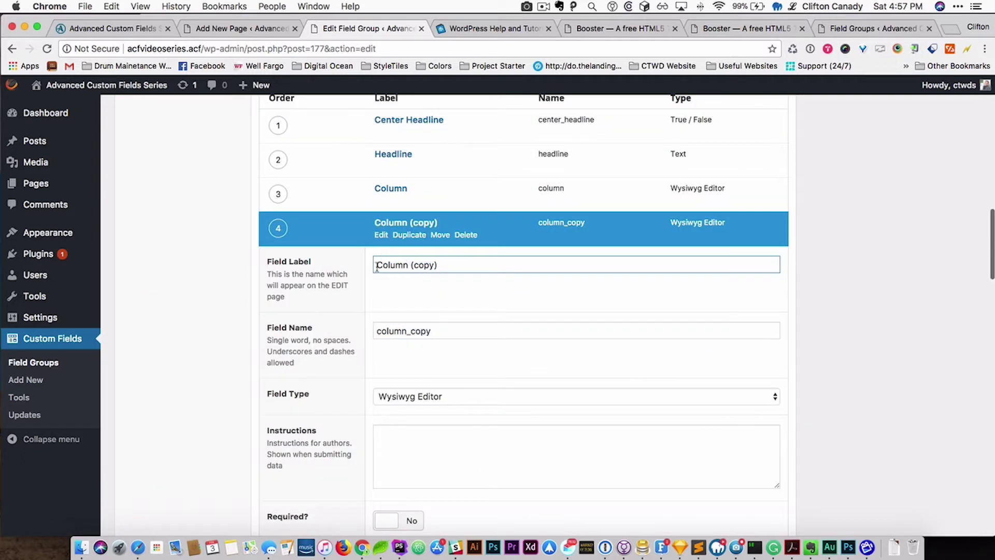
{"action": "left_click_drag", "start_coordinate": [415, 268], "coordinate": [482, 265]}
{"action": "key", "text": "BackSpace"}
{"action": "key", "text": "BackSpace"}
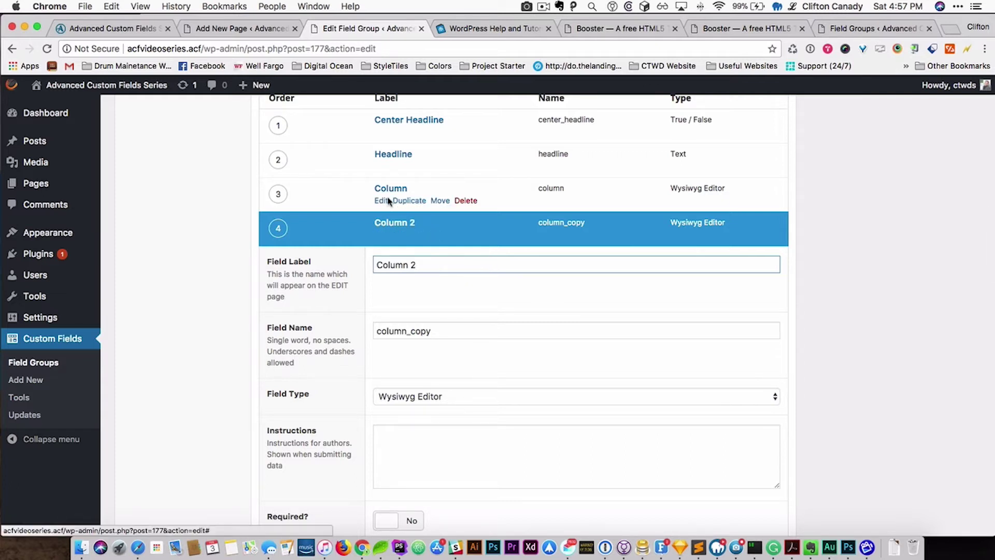
Relabel the original Column field in the 2 Column layout as Column 1, name it column_1, and collapse both column fields
{"action": "left_click", "coordinate": [381, 201]}
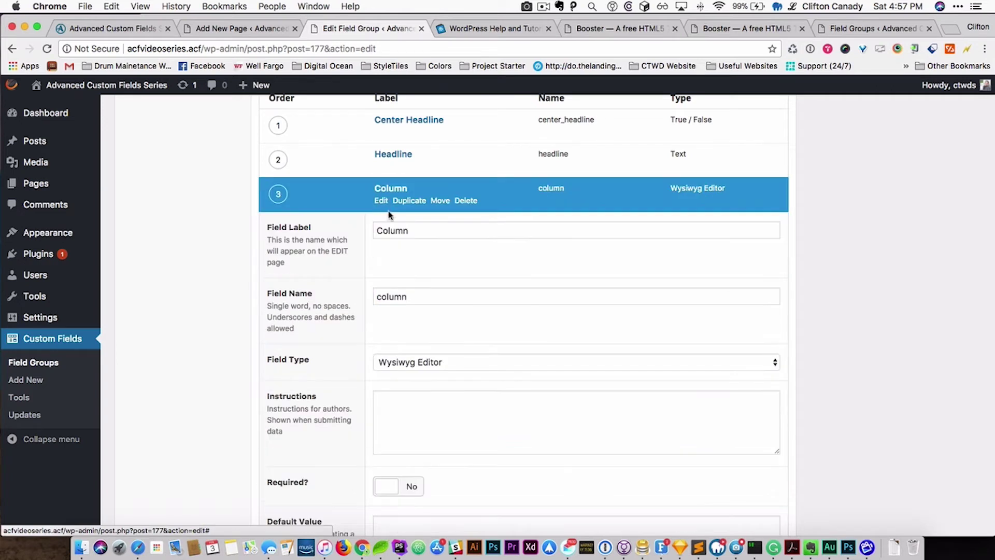
{"action": "left_click", "coordinate": [414, 232]}
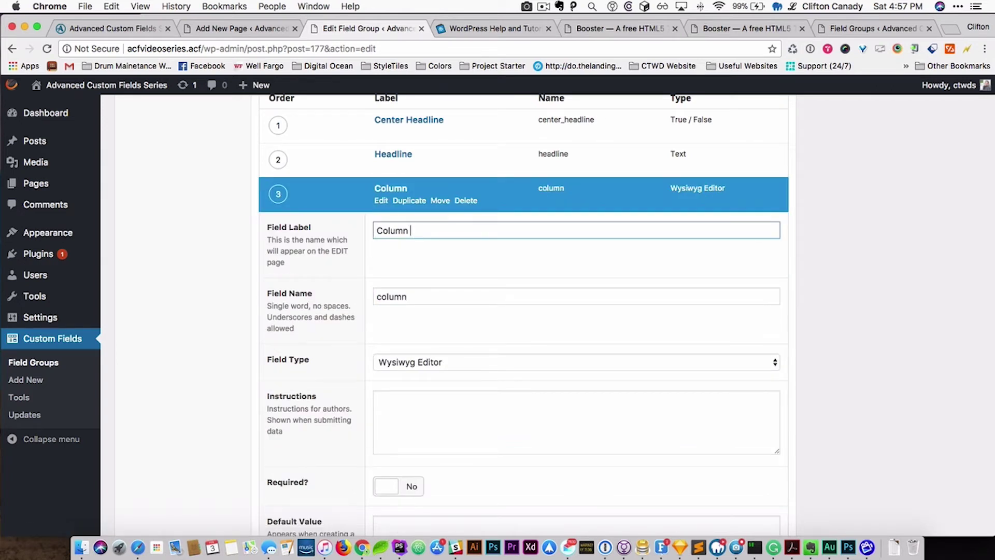
{"action": "type", "text": "1"}
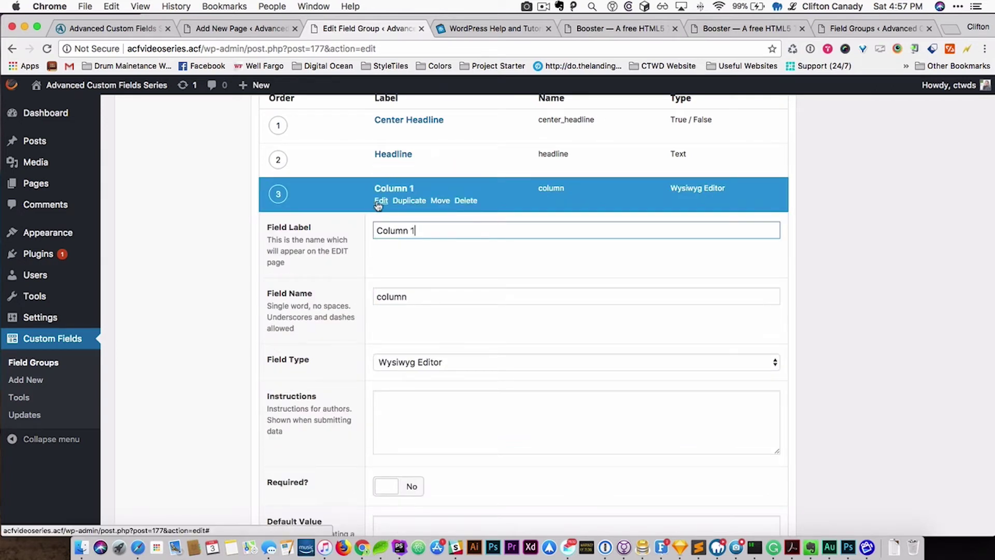
{"action": "left_click", "coordinate": [421, 296]}
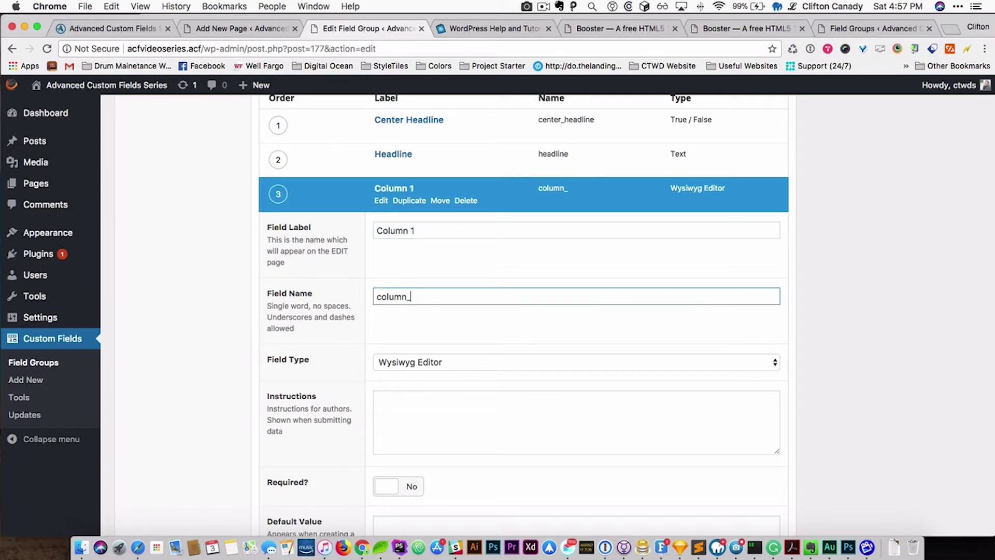
{"action": "left_click", "coordinate": [381, 201]}
{"action": "left_click", "coordinate": [395, 224]}
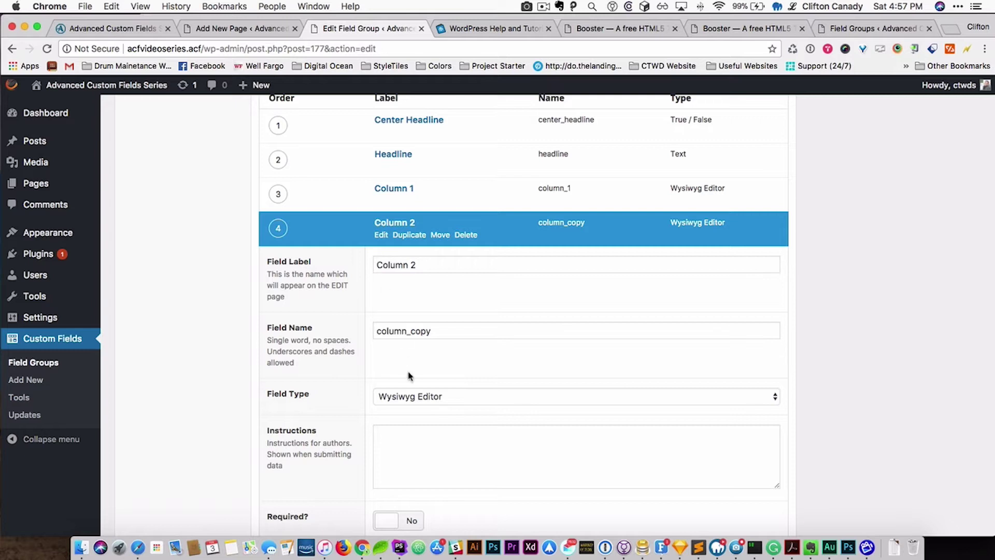
{"action": "left_click", "coordinate": [381, 235]}
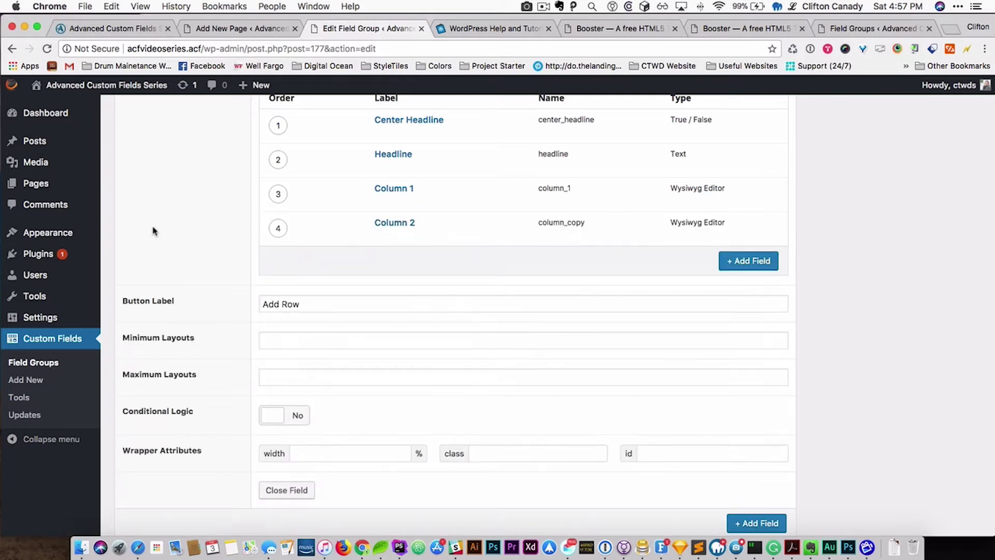
Duplicate the 2 Column layout and relabel the copy "3 Column" with the name 3_column
{"action": "scroll", "coordinate": [194, 268], "scroll_direction": "down", "scroll_amount": 1}
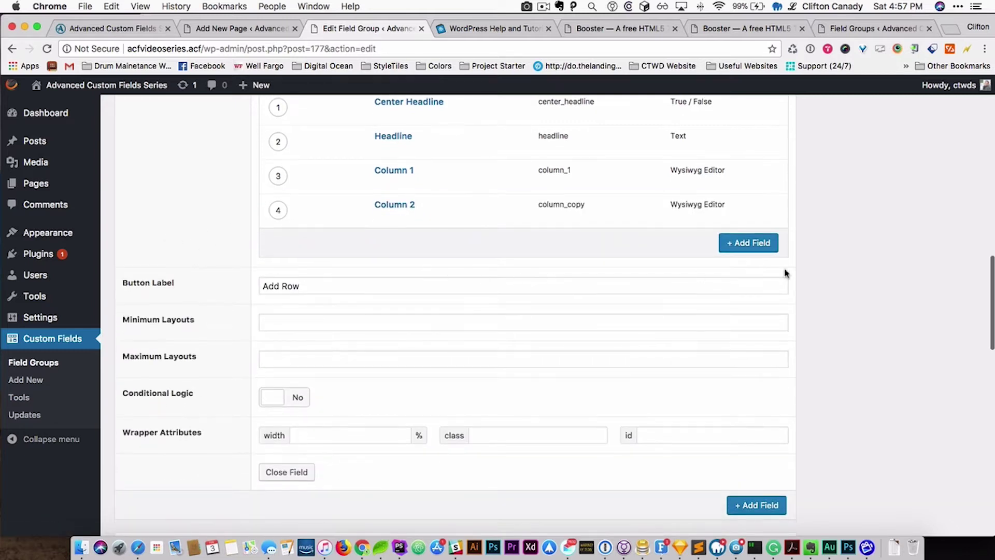
{"action": "scroll", "coordinate": [940, 255], "scroll_direction": "up", "scroll_amount": 5}
{"action": "scroll", "coordinate": [939, 255], "scroll_direction": "down", "scroll_amount": 1}
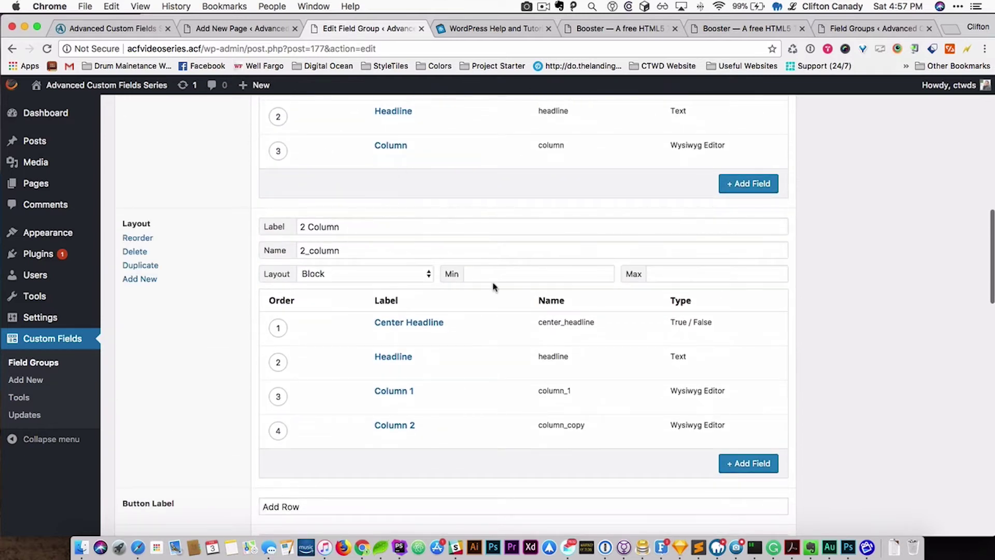
{"action": "scroll", "coordinate": [905, 189], "scroll_direction": "down", "scroll_amount": 1}
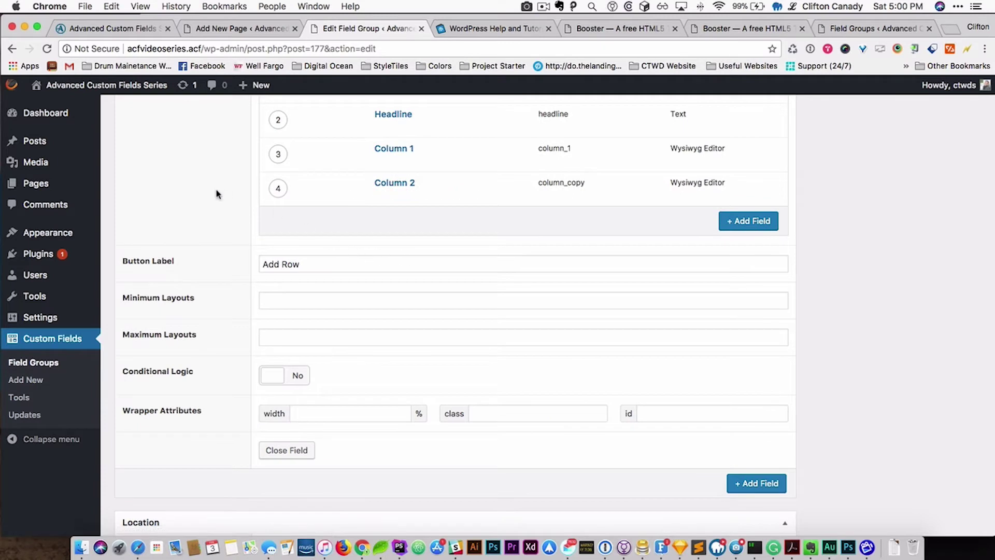
{"action": "scroll", "coordinate": [195, 196], "scroll_direction": "up", "scroll_amount": 3}
{"action": "scroll", "coordinate": [195, 196], "scroll_direction": "up", "scroll_amount": 1}
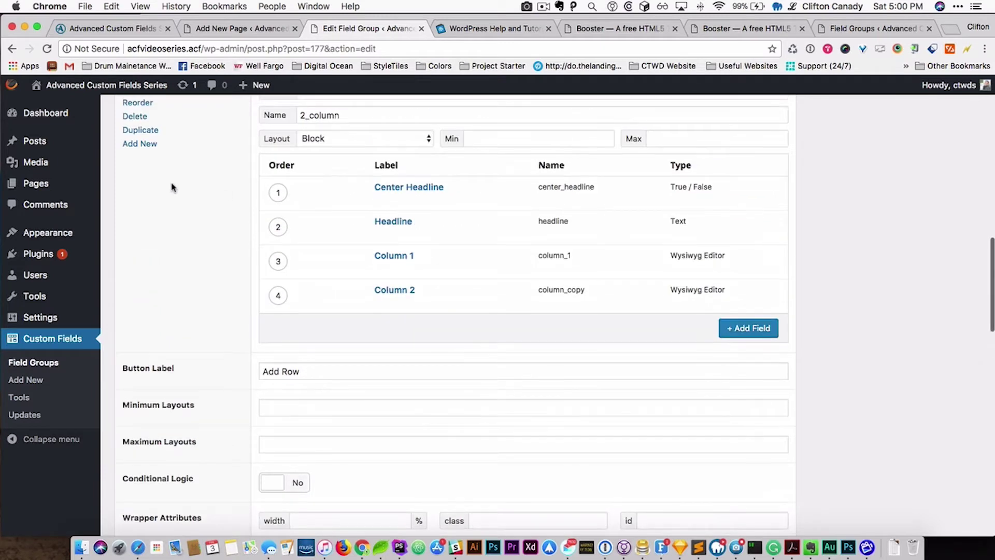
{"action": "left_click", "coordinate": [139, 148]}
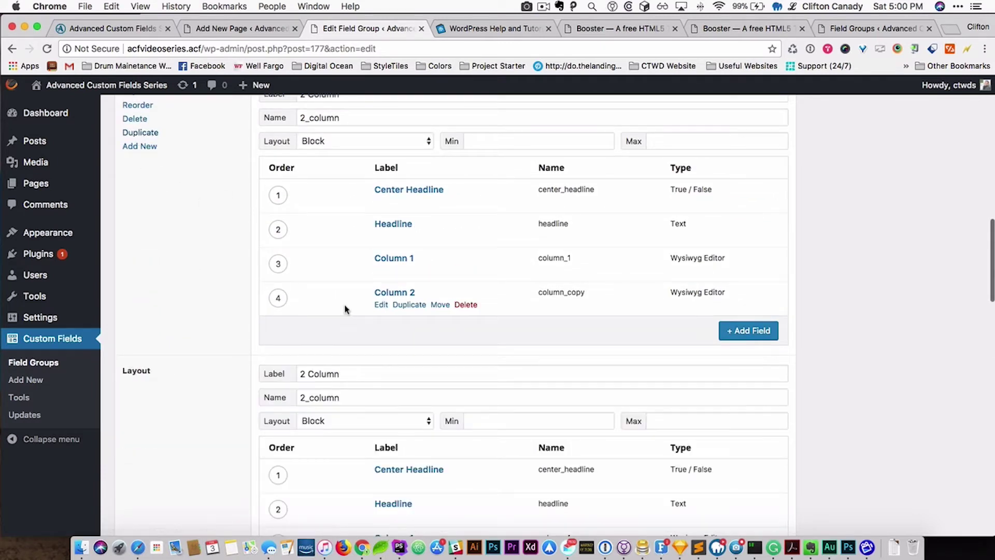
{"action": "scroll", "coordinate": [320, 337], "scroll_direction": "down", "scroll_amount": 2}
{"action": "double_click", "coordinate": [320, 339]}
{"action": "key", "text": "BackSpace"}
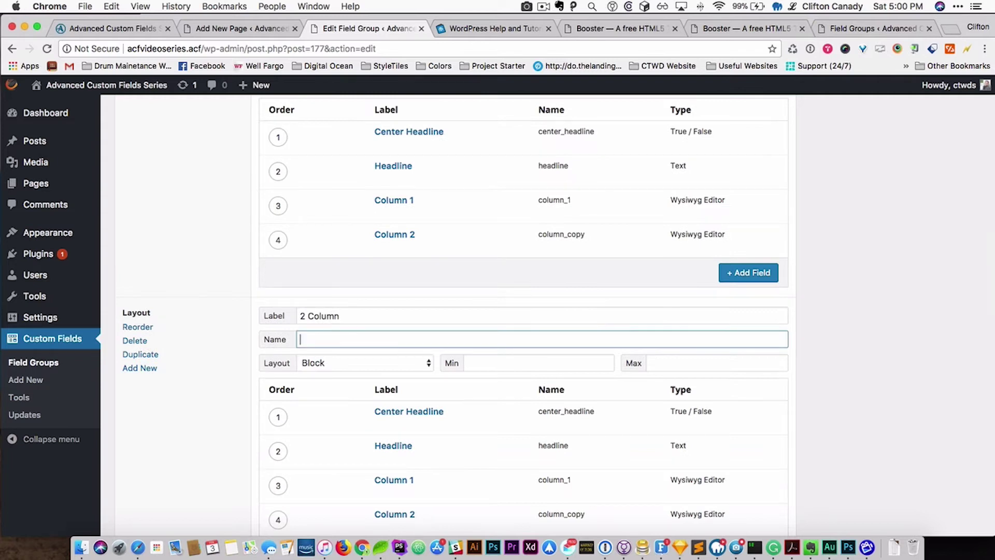
{"action": "left_click_drag", "start_coordinate": [306, 315], "coordinate": [253, 317]}
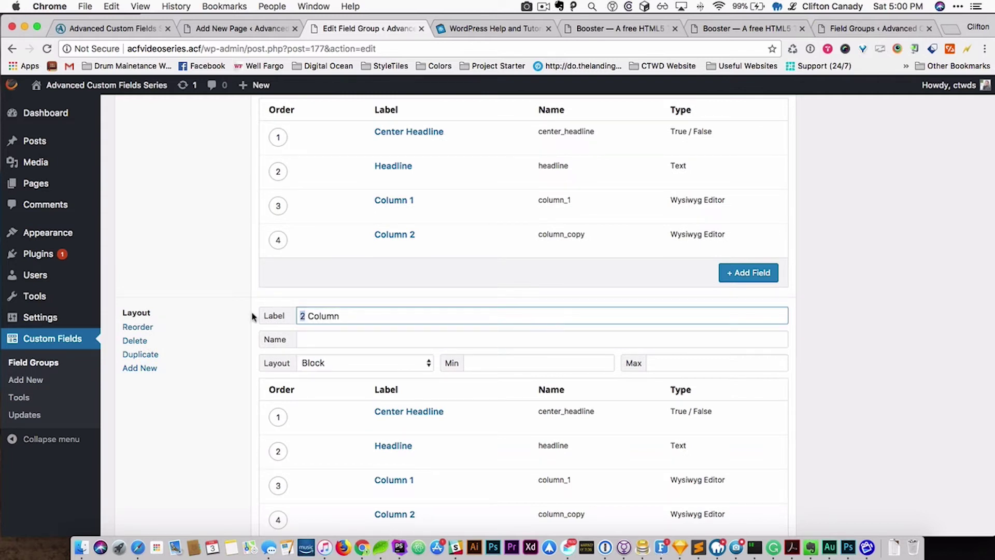
{"action": "type", "text": "3"}
{"action": "left_click", "coordinate": [321, 337]}
Duplicate the Column 2 field in the 3 Column layout, label the copy Column 3, name it column_3, and collapse it
{"action": "scroll", "coordinate": [407, 416], "scroll_direction": "down", "scroll_amount": 5}
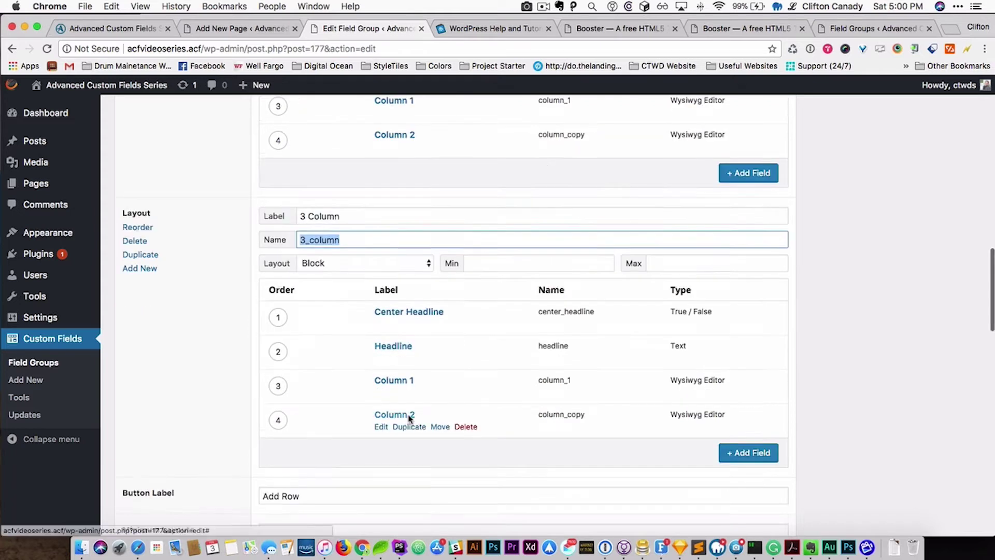
{"action": "left_click", "coordinate": [408, 330]}
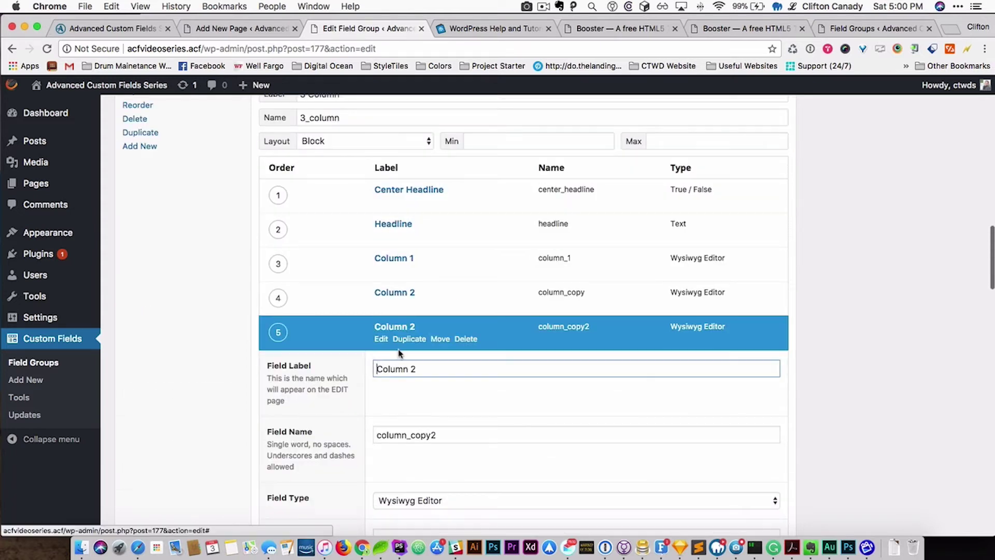
{"action": "left_click_drag", "start_coordinate": [411, 370], "coordinate": [423, 371]}
{"action": "type", "text": "3"}
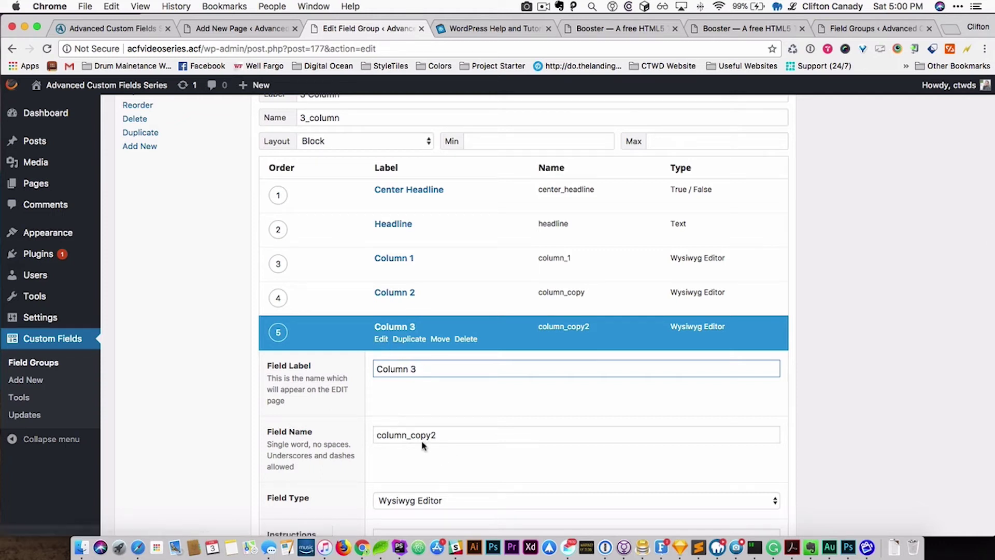
{"action": "left_click_drag", "start_coordinate": [410, 436], "coordinate": [514, 442]}
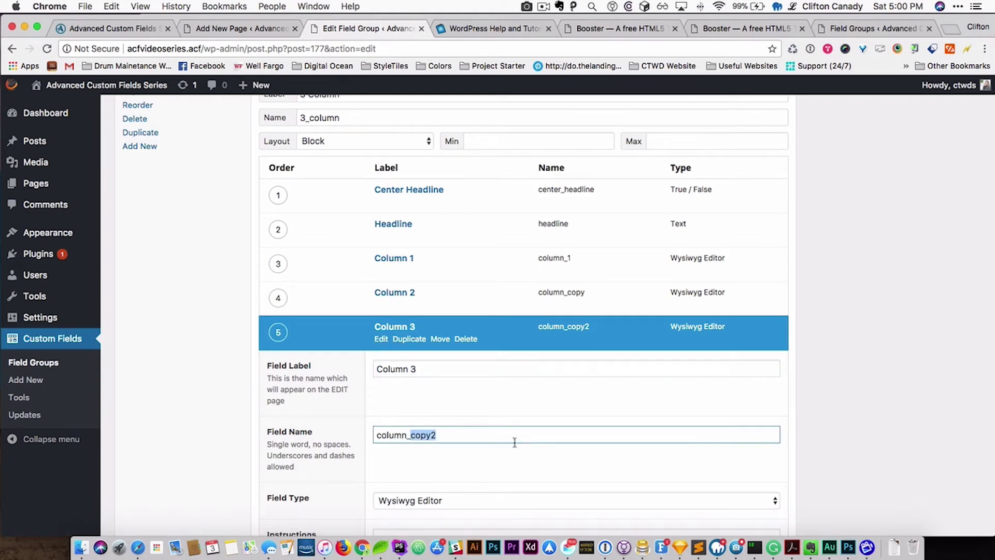
{"action": "triple_click", "coordinate": [515, 442]}
{"action": "key", "text": "BackSpace"}
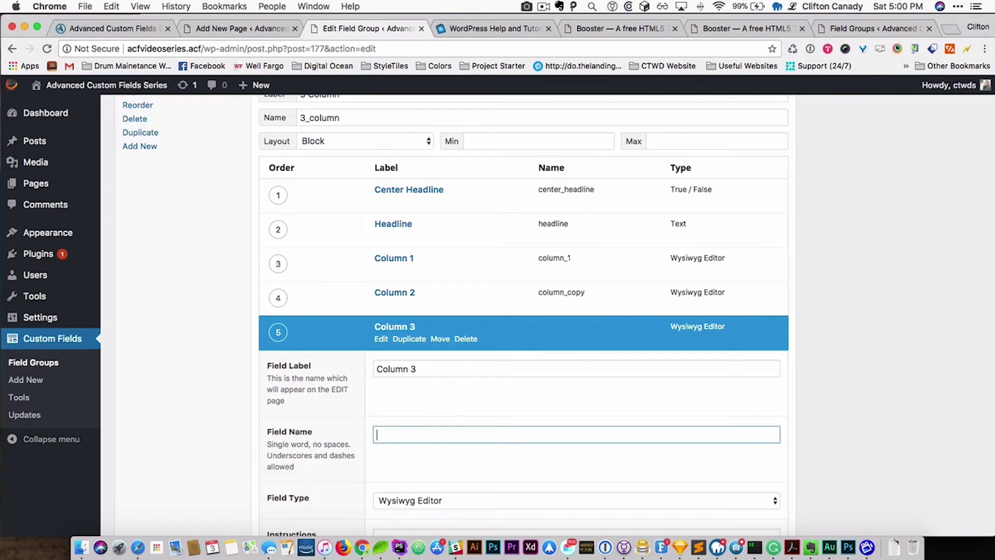
{"action": "left_click", "coordinate": [383, 368]}
{"action": "key", "text": "Tab"}
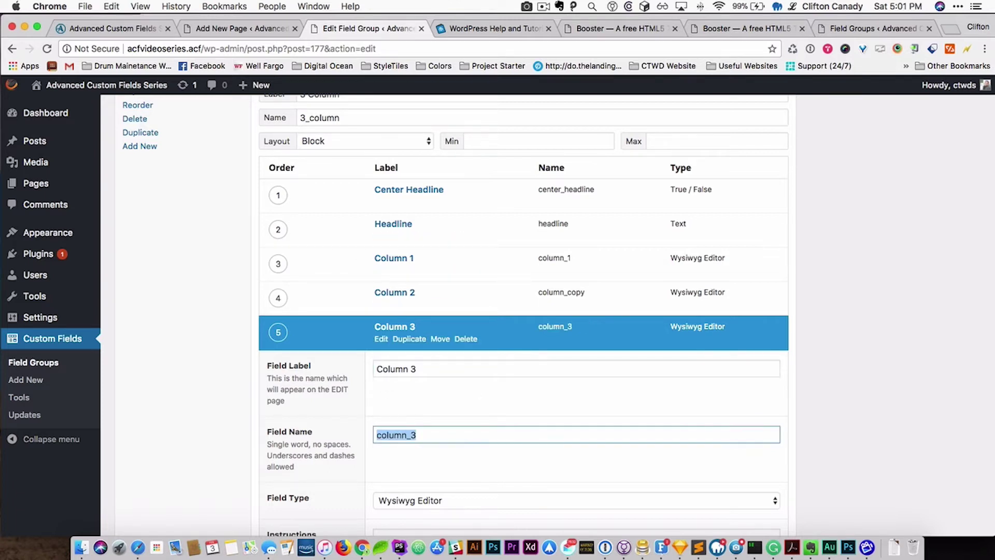
{"action": "left_click", "coordinate": [379, 339]}
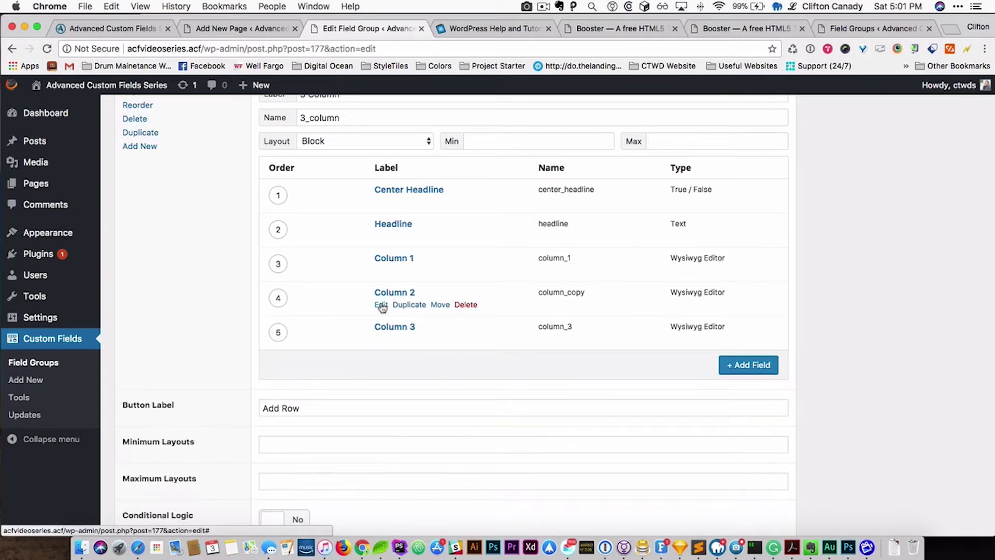
Change the Column 2 field's name to column_2 in the 3 Column layout and collapse the field
{"action": "left_click", "coordinate": [382, 305]}
{"action": "scroll", "coordinate": [405, 383], "scroll_direction": "down", "scroll_amount": 1}
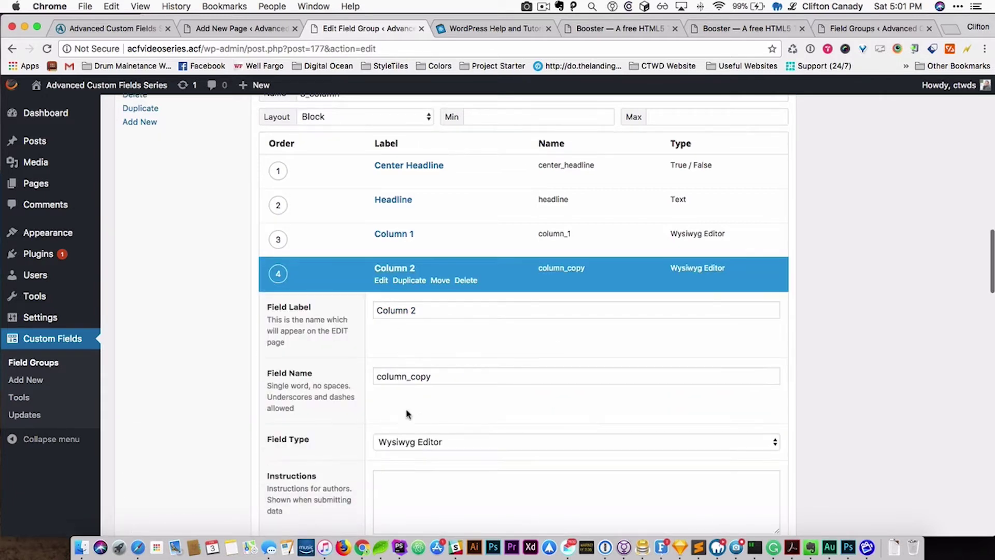
{"action": "left_click_drag", "start_coordinate": [411, 377], "coordinate": [469, 383]}
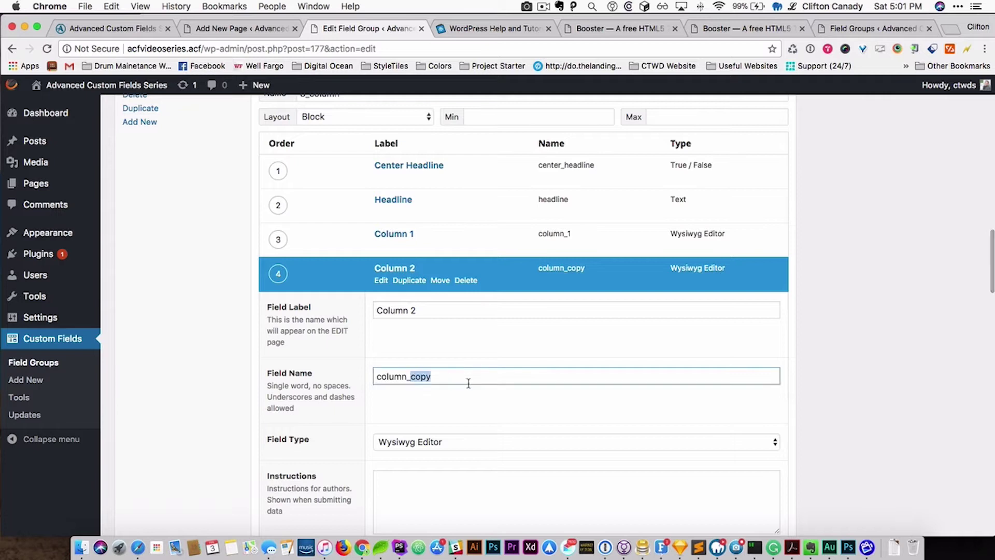
{"action": "double_click", "coordinate": [468, 383]}
{"action": "key", "text": "BackSpace"}
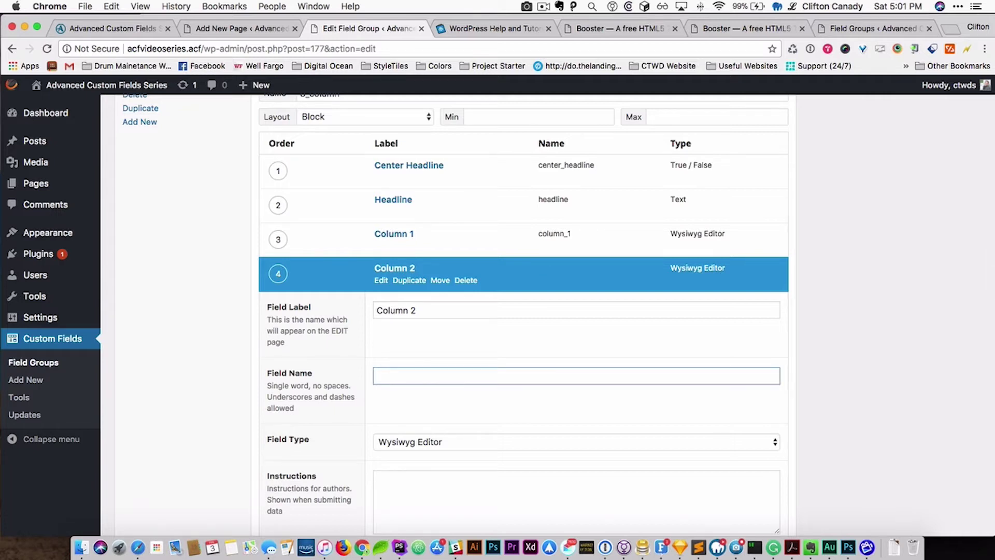
{"action": "left_click", "coordinate": [420, 310]}
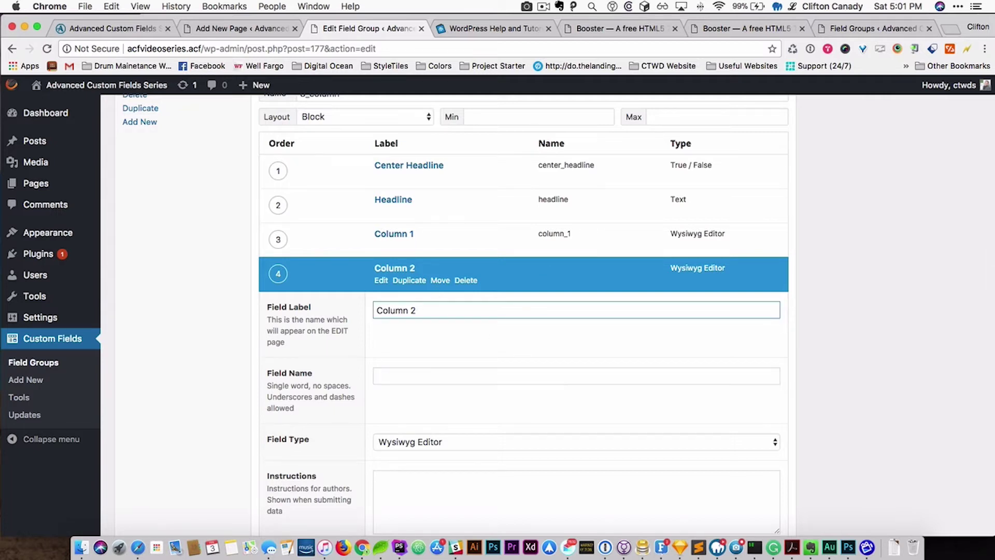
{"action": "key", "text": "Tab"}
{"action": "scroll", "coordinate": [378, 277], "scroll_direction": "up", "scroll_amount": 1}
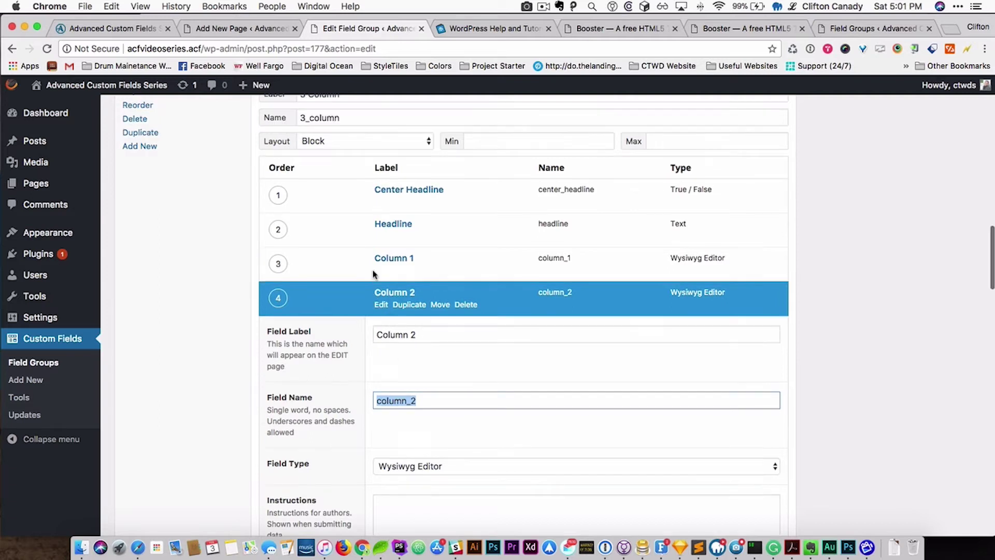
{"action": "left_click", "coordinate": [378, 305]}
Change the Column 2 field's name to column_2 in the 2 Column layout and collapse the field
{"action": "scroll", "coordinate": [394, 279], "scroll_direction": "up", "scroll_amount": 5}
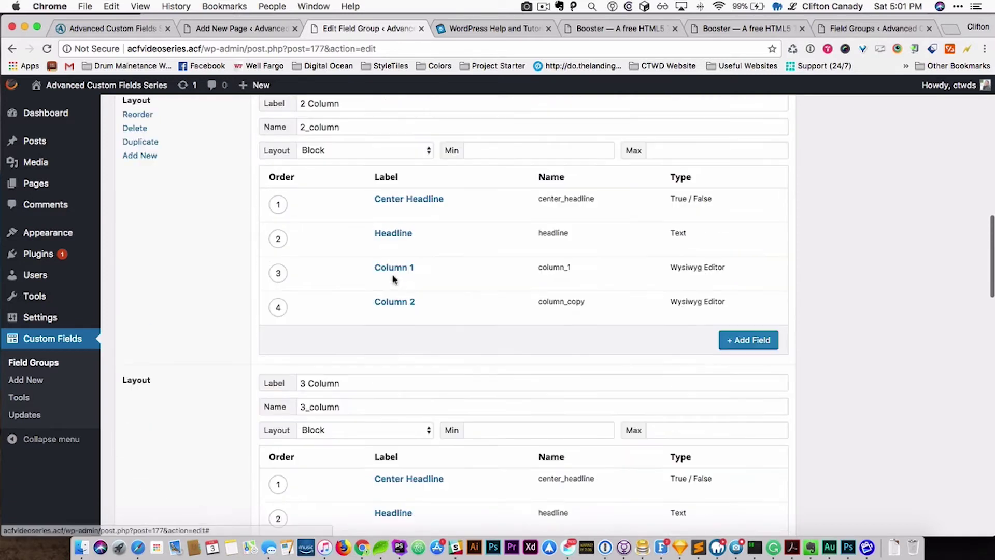
{"action": "left_click", "coordinate": [380, 314]}
{"action": "scroll", "coordinate": [497, 380], "scroll_direction": "down", "scroll_amount": 1}
{"action": "key", "text": "BackSpace"}
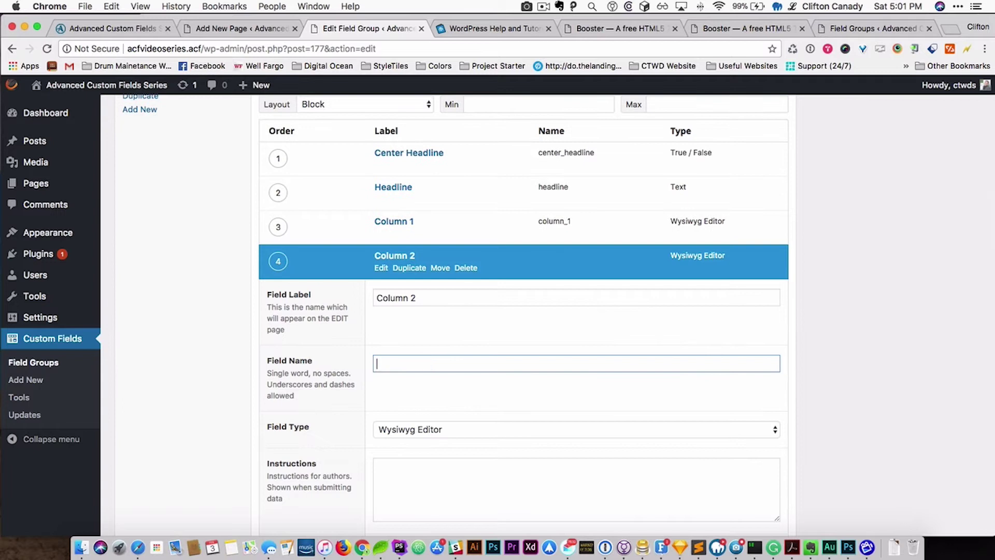
{"action": "left_click", "coordinate": [455, 293]}
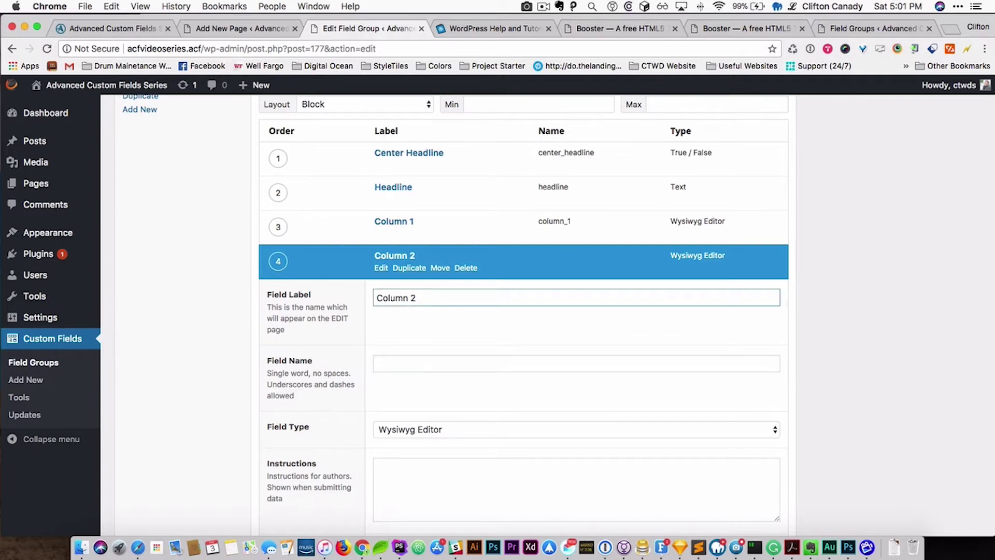
{"action": "key", "text": "Tab"}
{"action": "left_click", "coordinate": [381, 270]}
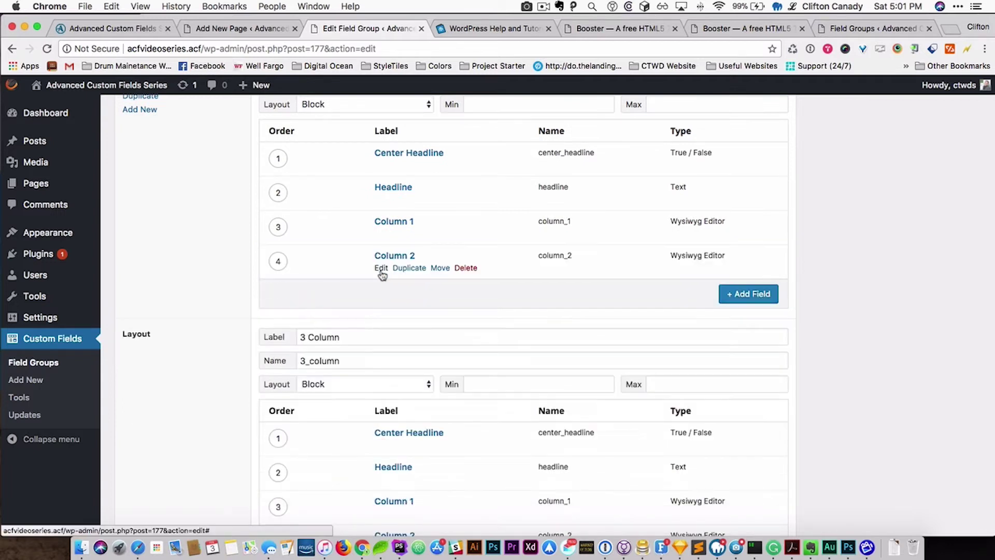
Duplicate the 3 Column layout and relabel the copy "4 Column" with the name 4_column
{"action": "scroll", "coordinate": [420, 318], "scroll_direction": "down", "scroll_amount": 5}
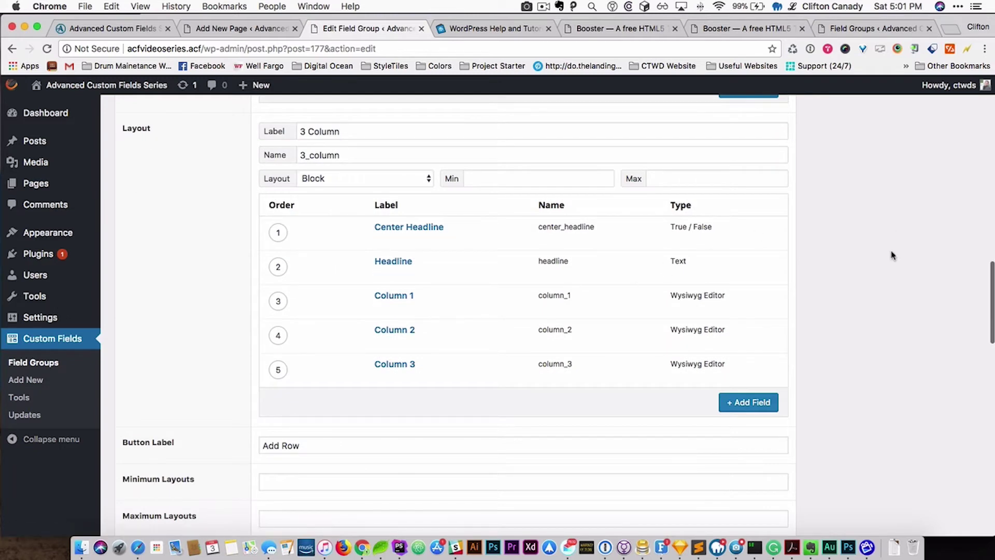
{"action": "scroll", "coordinate": [922, 211], "scroll_direction": "up", "scroll_amount": 2}
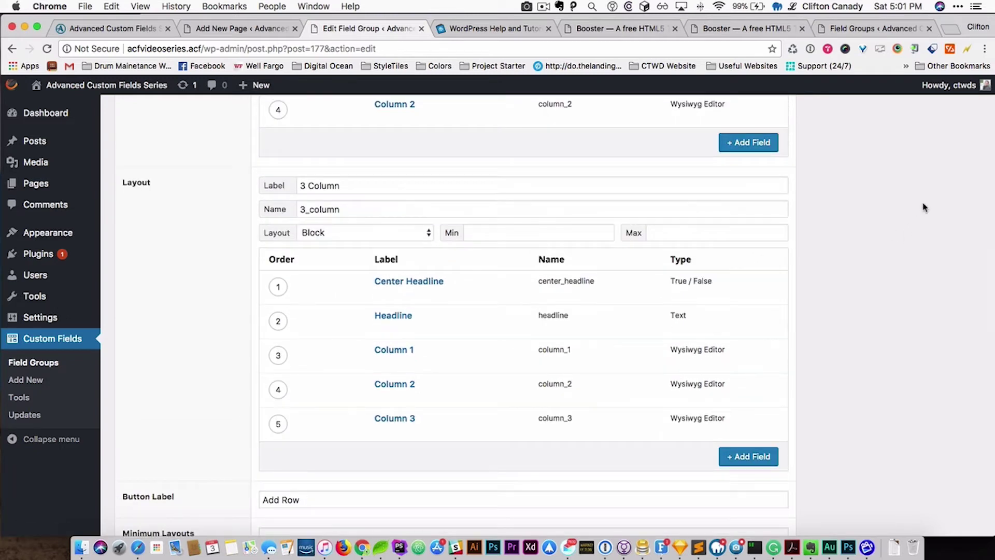
{"action": "mouse_move", "coordinate": [217, 302]}
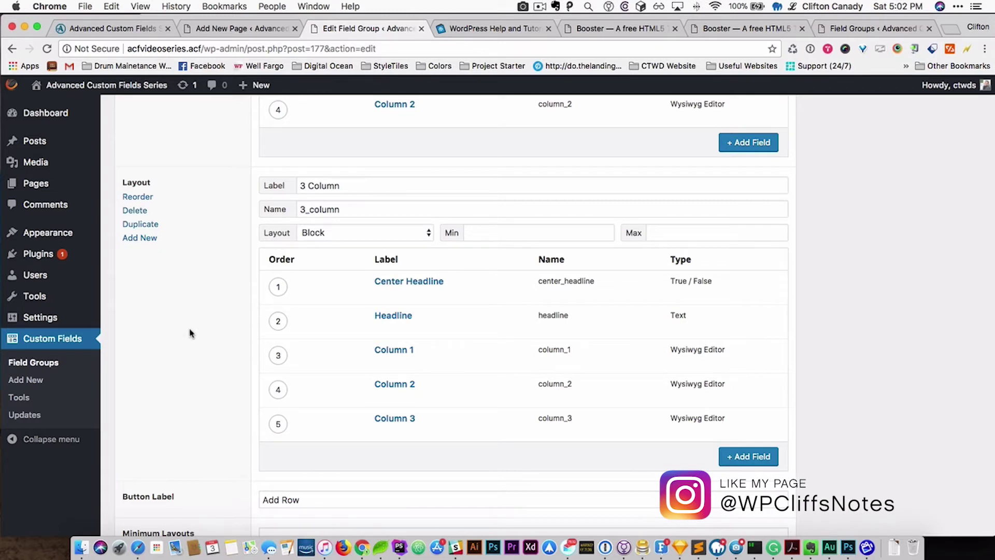
{"action": "left_click", "coordinate": [140, 228]}
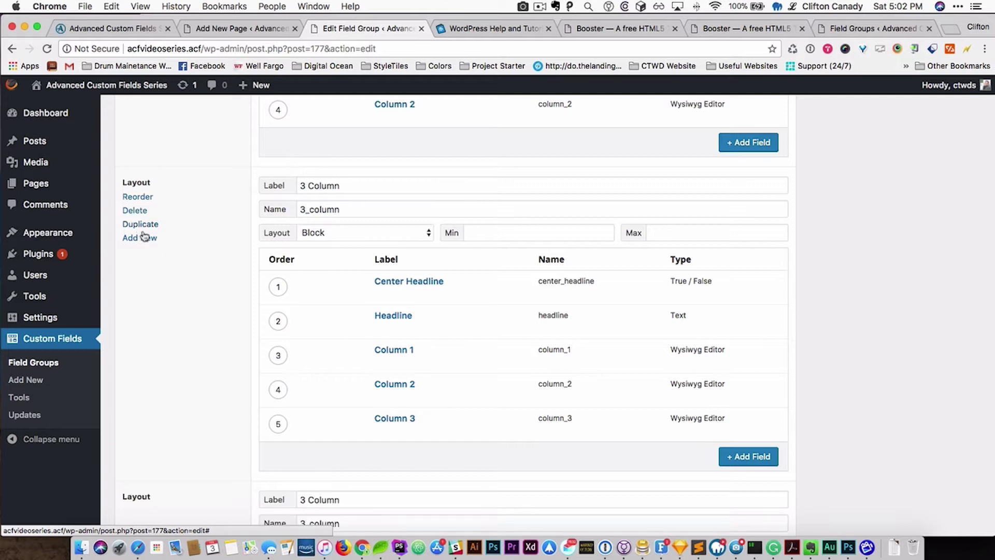
{"action": "scroll", "coordinate": [193, 337], "scroll_direction": "down", "scroll_amount": 7}
{"action": "left_click_drag", "start_coordinate": [301, 143], "coordinate": [306, 145]}
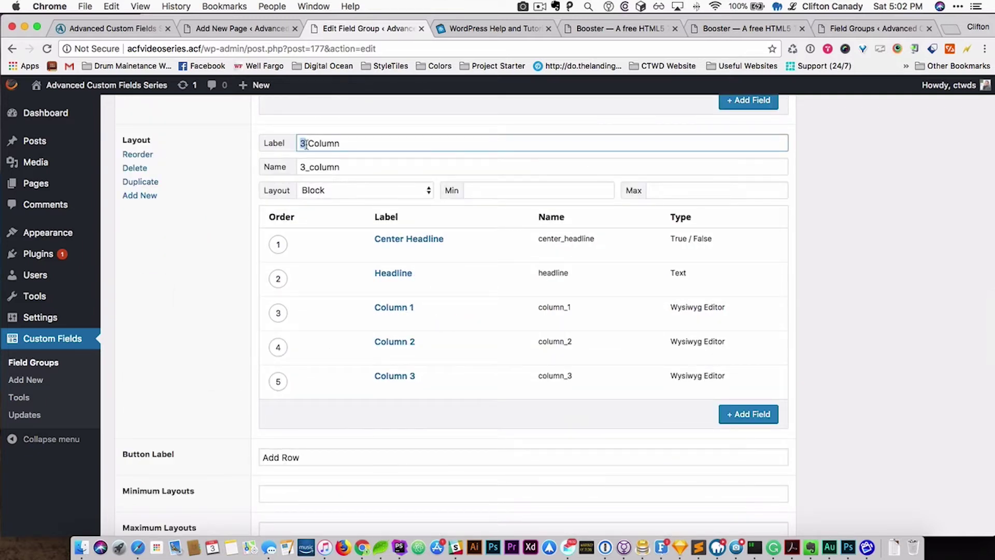
{"action": "type", "text": "4"}
{"action": "left_click", "coordinate": [309, 167]}
{"action": "key", "text": "BackSpace"}
{"action": "key", "text": "super+a"}
{"action": "key", "text": "BackSpace"}
{"action": "left_click", "coordinate": [312, 142]}
{"action": "key", "text": "Tab"}
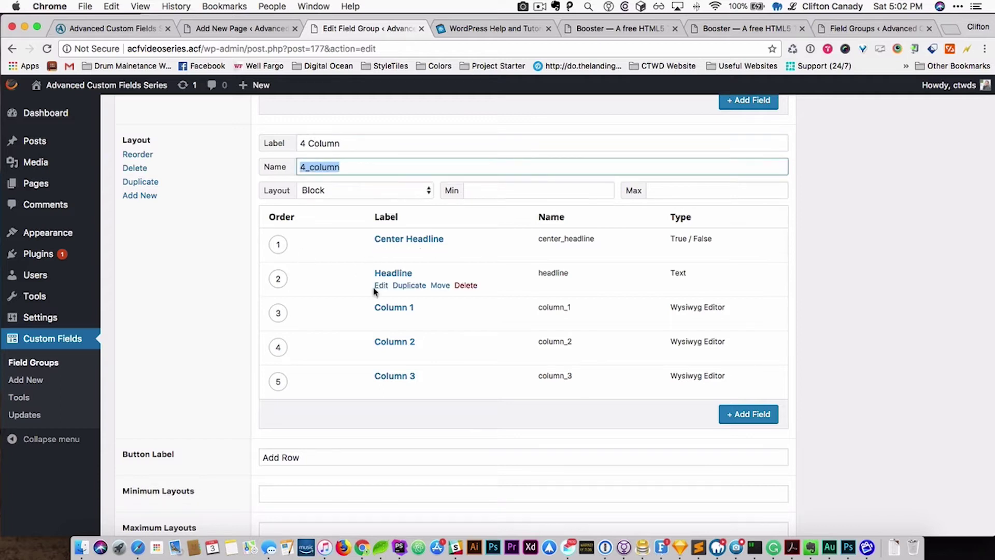
Duplicate the Column 3 field in the 4 Column layout, label the copy Column 4, and name it column_4
{"action": "left_click", "coordinate": [408, 388]}
{"action": "scroll", "coordinate": [441, 405], "scroll_direction": "down", "scroll_amount": 2}
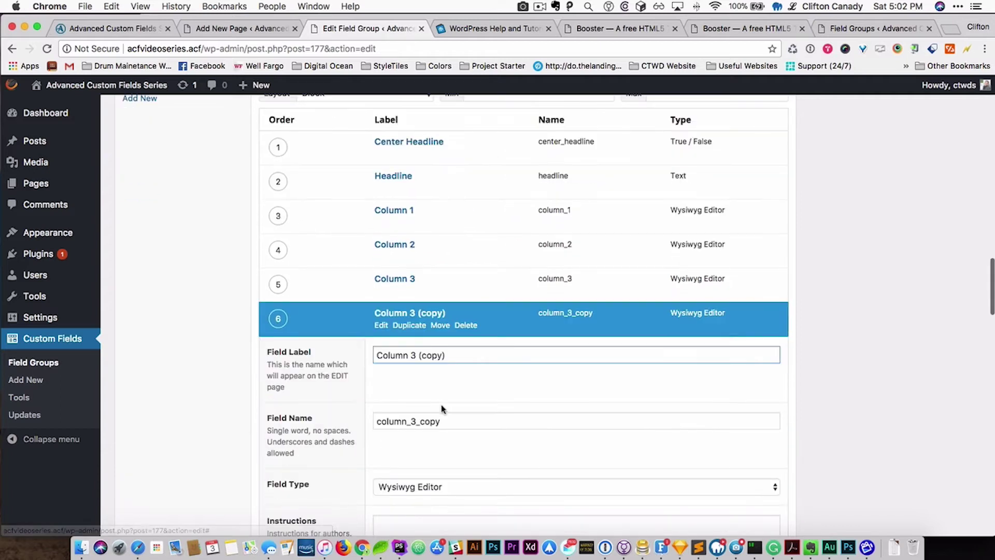
{"action": "scroll", "coordinate": [441, 408], "scroll_direction": "down", "scroll_amount": 2}
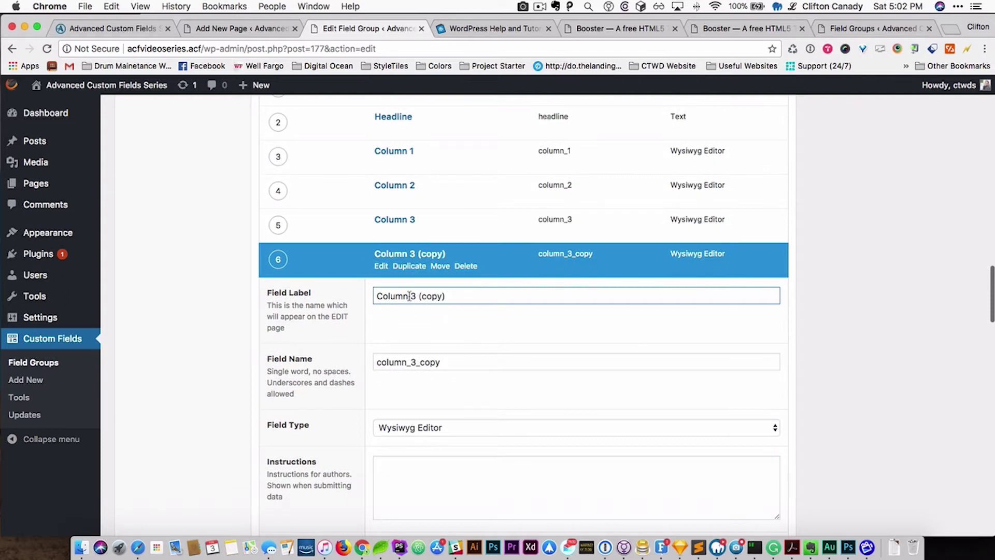
{"action": "left_click_drag", "start_coordinate": [416, 295], "coordinate": [456, 296]}
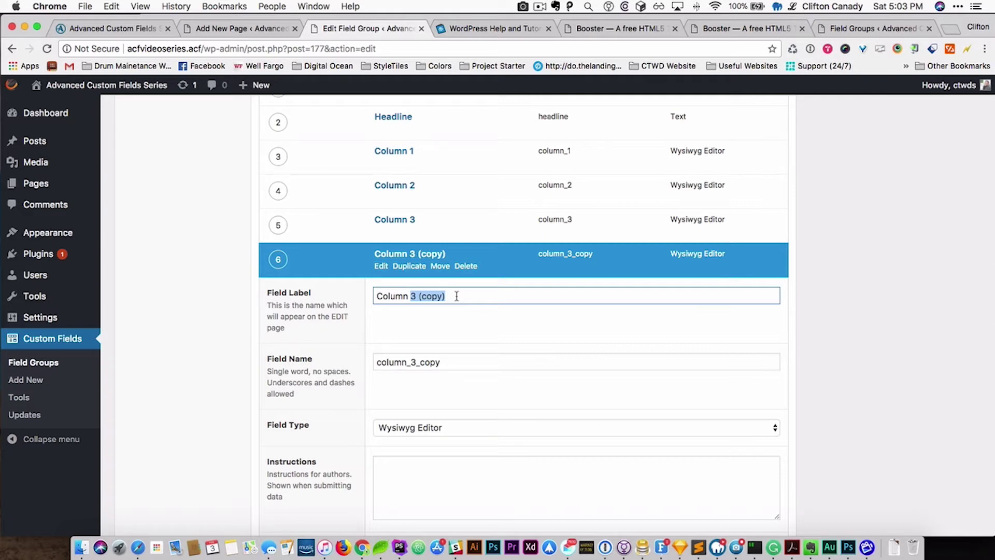
{"action": "type", "text": "4"}
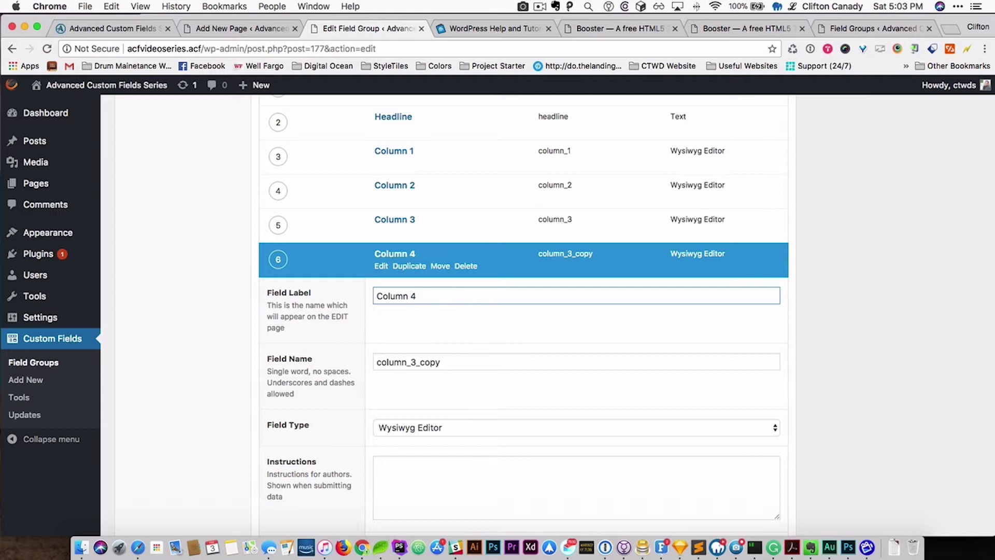
{"action": "left_click", "coordinate": [413, 362]}
{"action": "double_click", "coordinate": [413, 362]}
{"action": "key", "text": "BackSpace"}
{"action": "left_click", "coordinate": [404, 293]}
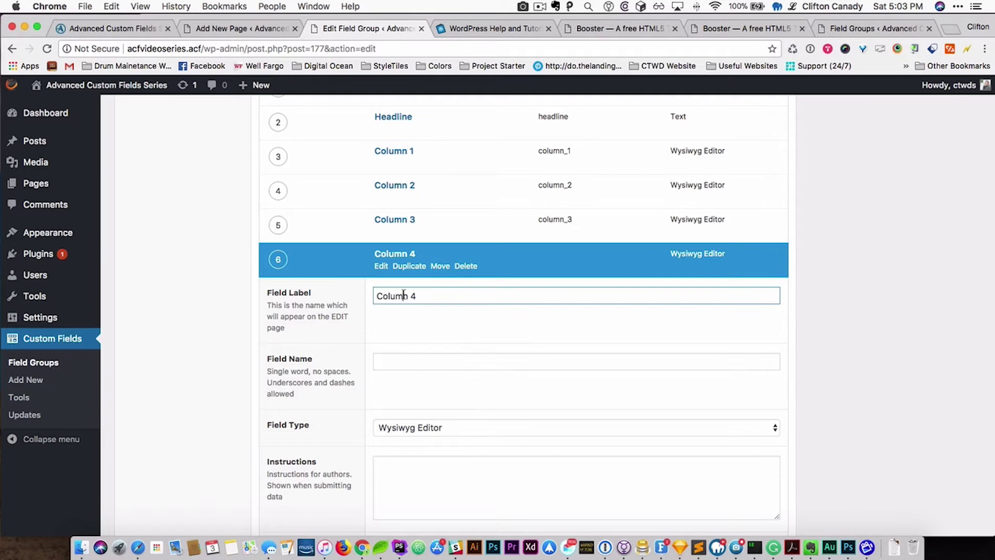
{"action": "key", "text": "Tab"}
{"action": "scroll", "coordinate": [409, 411], "scroll_direction": "down", "scroll_amount": 4}
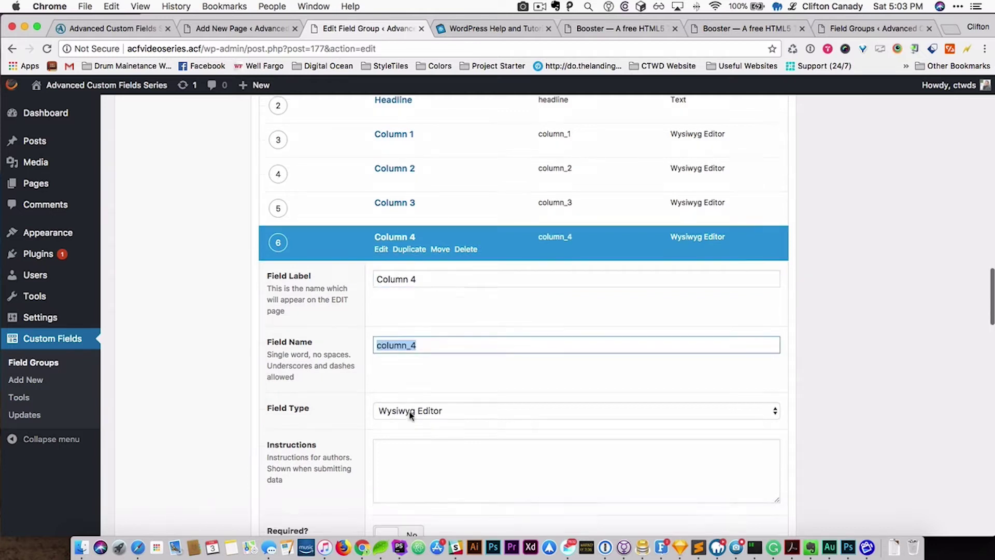
Collapse the Column 4 field in the 4 Column layout and update the Page Builder field group
{"action": "scroll", "coordinate": [429, 430], "scroll_direction": "down", "scroll_amount": 5}
{"action": "scroll", "coordinate": [431, 422], "scroll_direction": "down", "scroll_amount": 3}
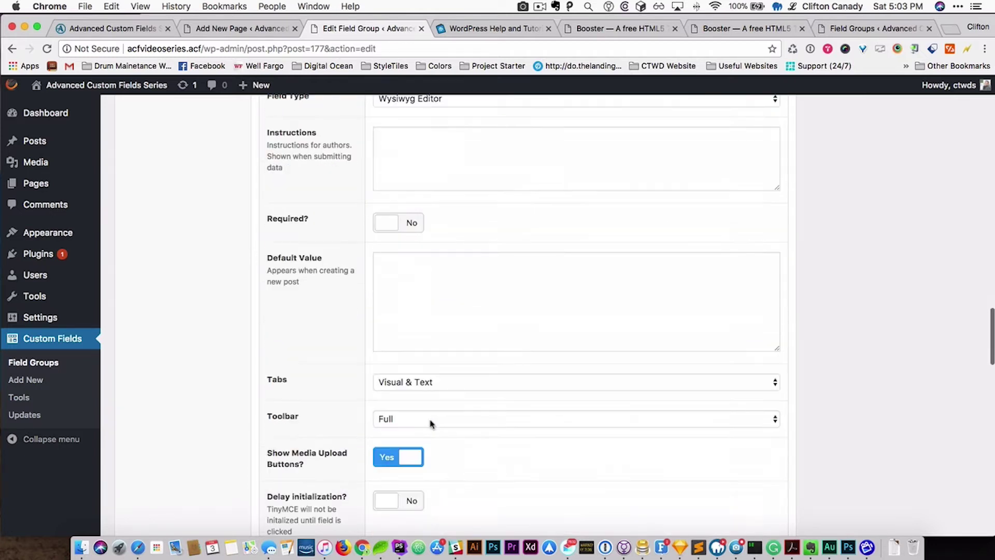
{"action": "scroll", "coordinate": [429, 418], "scroll_direction": "up", "scroll_amount": 10}
{"action": "left_click", "coordinate": [387, 330]}
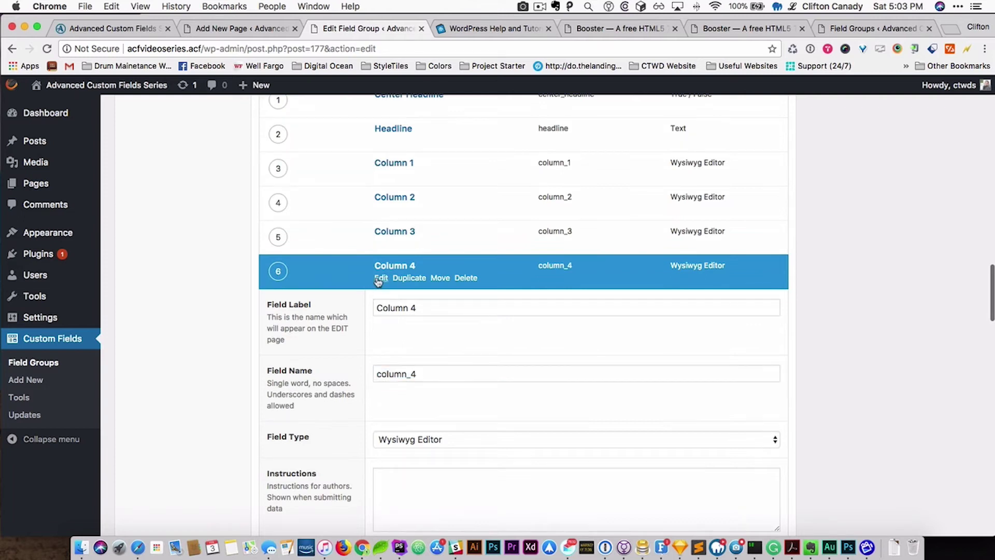
{"action": "left_click", "coordinate": [381, 278]}
{"action": "scroll", "coordinate": [943, 263], "scroll_direction": "up", "scroll_amount": 10}
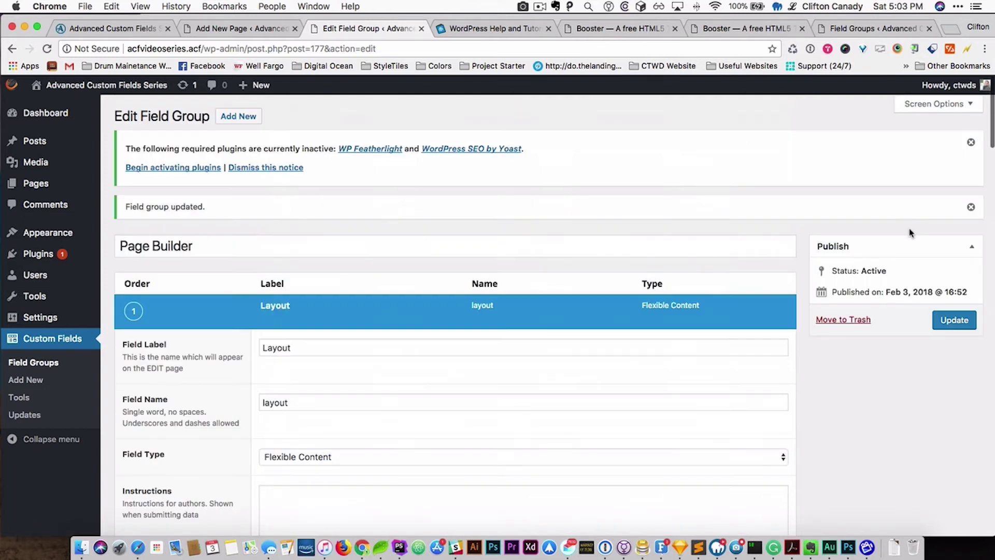
{"action": "left_click", "coordinate": [956, 317]}
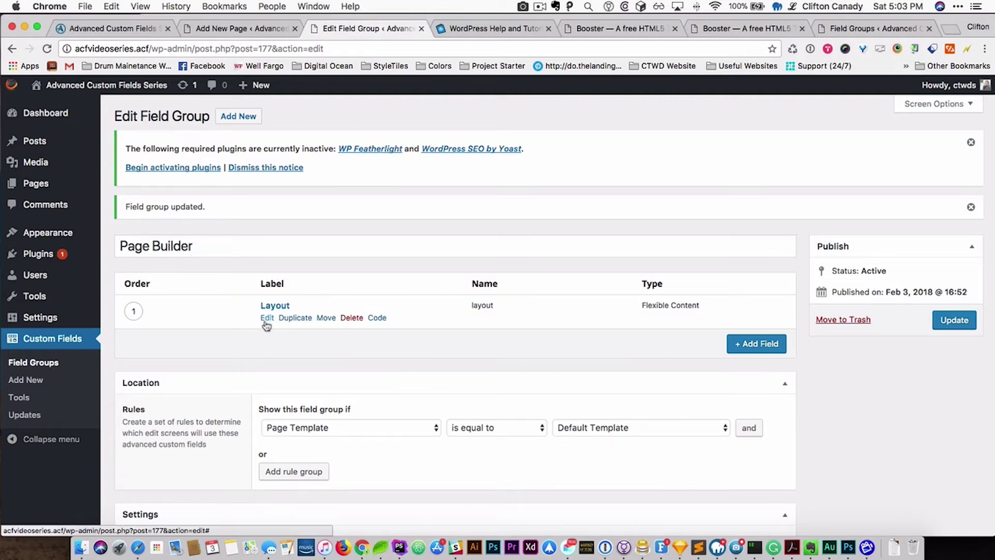
Reopen the Layout field, set the wrapper width of Column 1 in the 2 Column layout to 50%, and collapse Column 1
{"action": "left_click", "coordinate": [267, 319]}
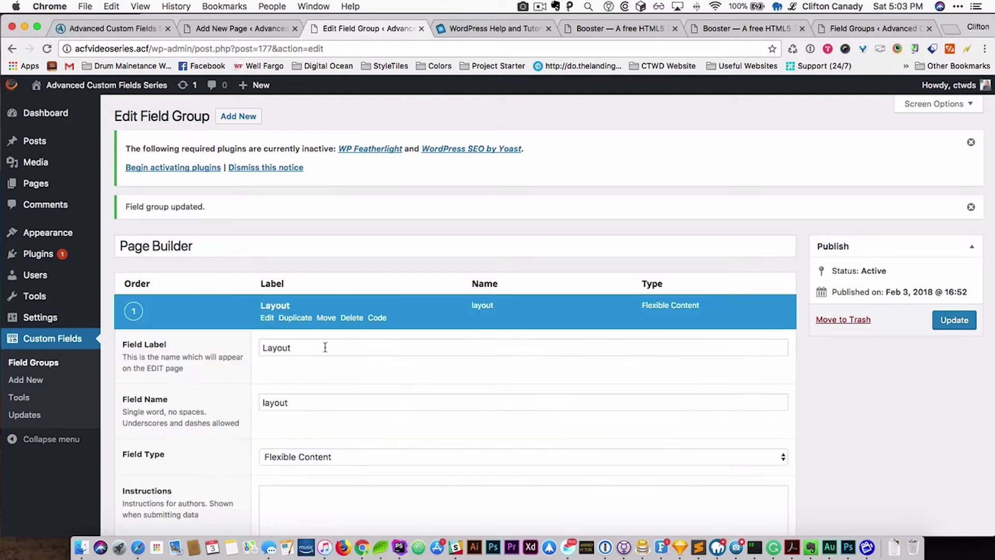
{"action": "scroll", "coordinate": [325, 346], "scroll_direction": "down", "scroll_amount": 3}
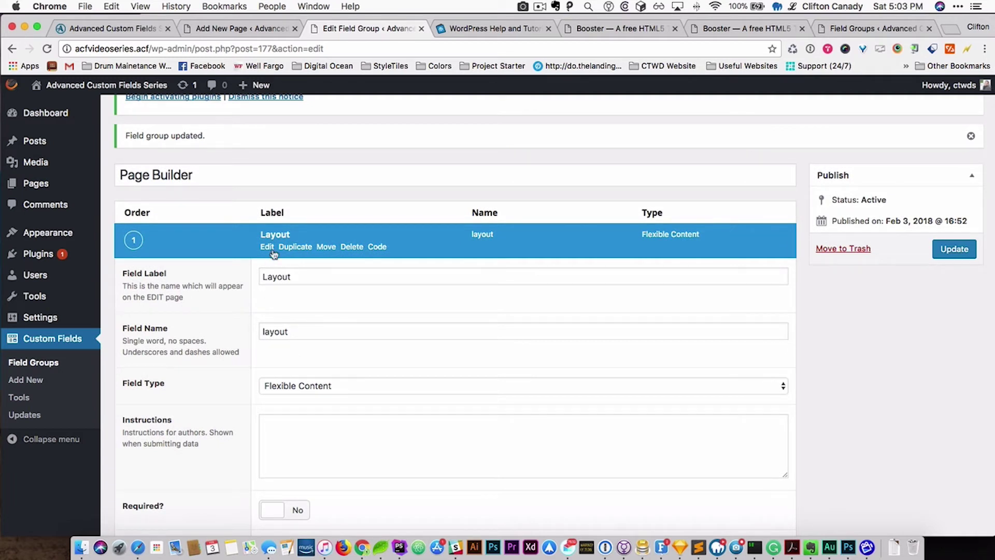
{"action": "scroll", "coordinate": [309, 329], "scroll_direction": "down", "scroll_amount": 10}
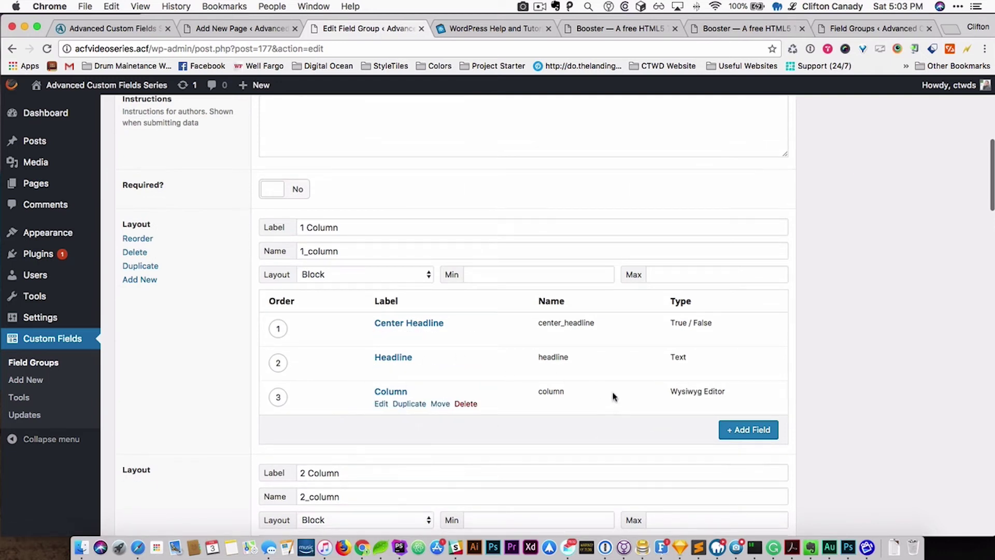
{"action": "scroll", "coordinate": [613, 393], "scroll_direction": "down", "scroll_amount": 10}
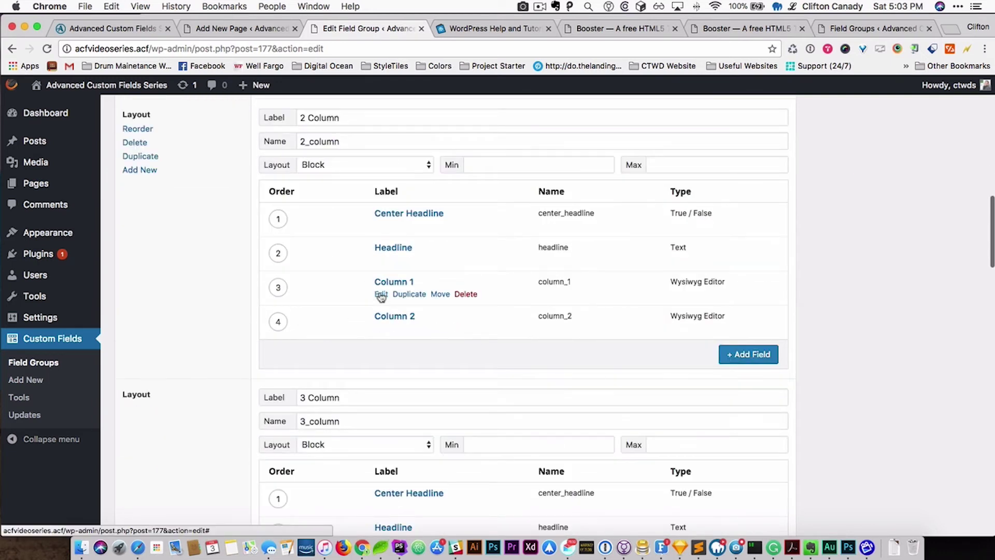
{"action": "left_click", "coordinate": [382, 295]}
{"action": "scroll", "coordinate": [384, 362], "scroll_direction": "down", "scroll_amount": 12}
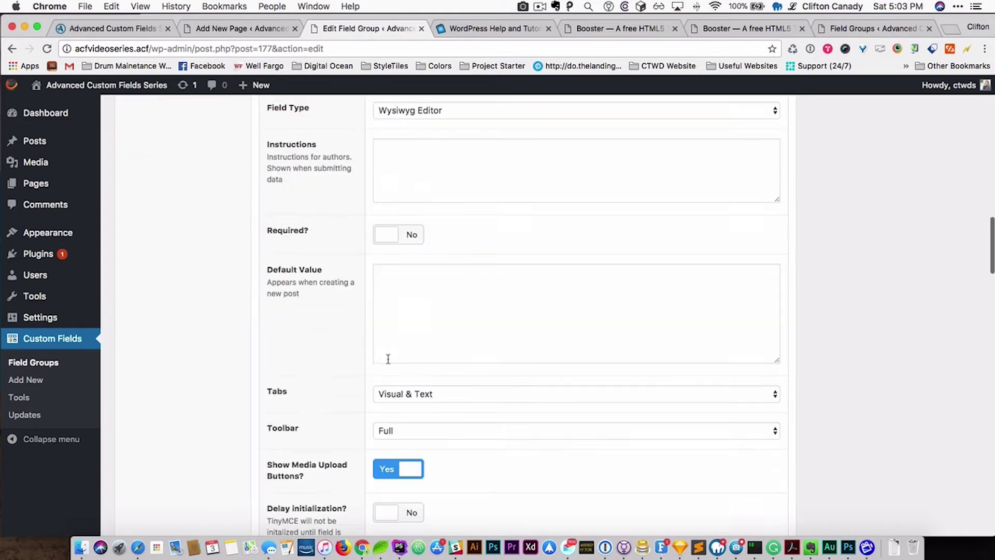
{"action": "scroll", "coordinate": [394, 362], "scroll_direction": "down", "scroll_amount": 6}
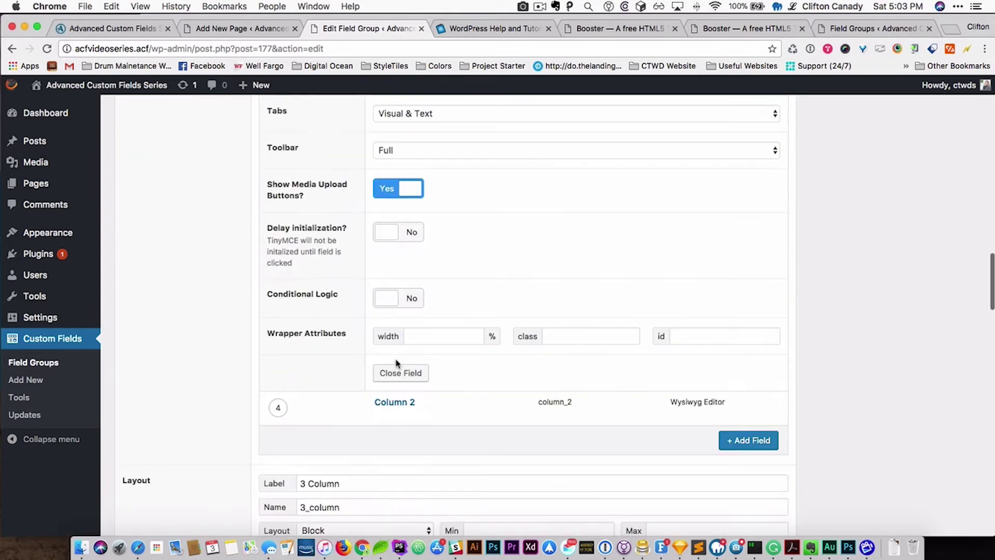
{"action": "left_click", "coordinate": [417, 336]}
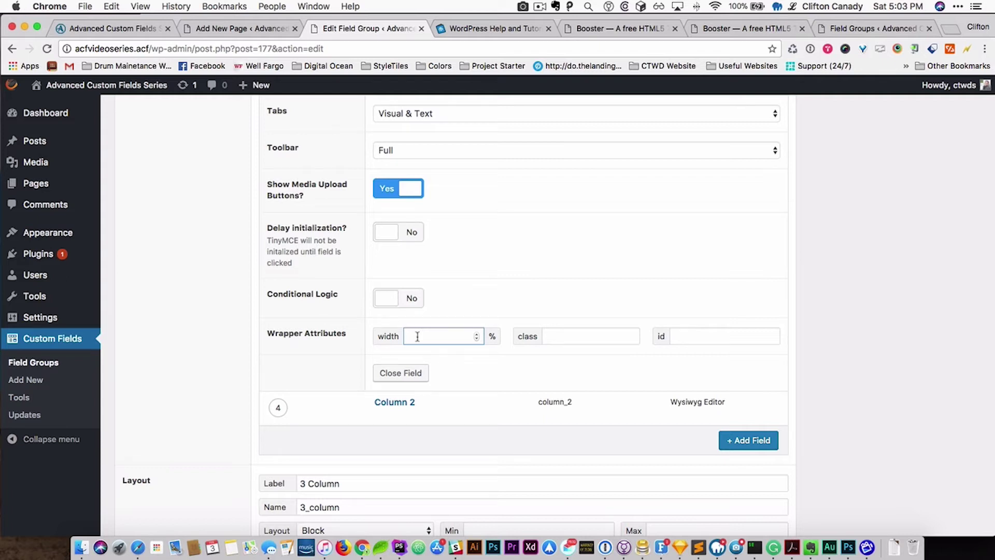
{"action": "type", "text": "50"}
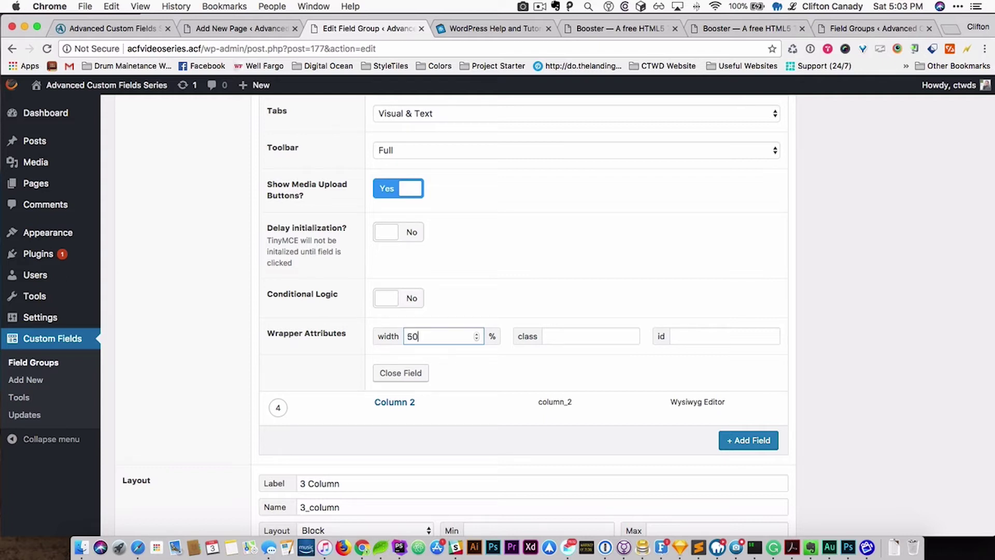
{"action": "left_click", "coordinate": [571, 335]}
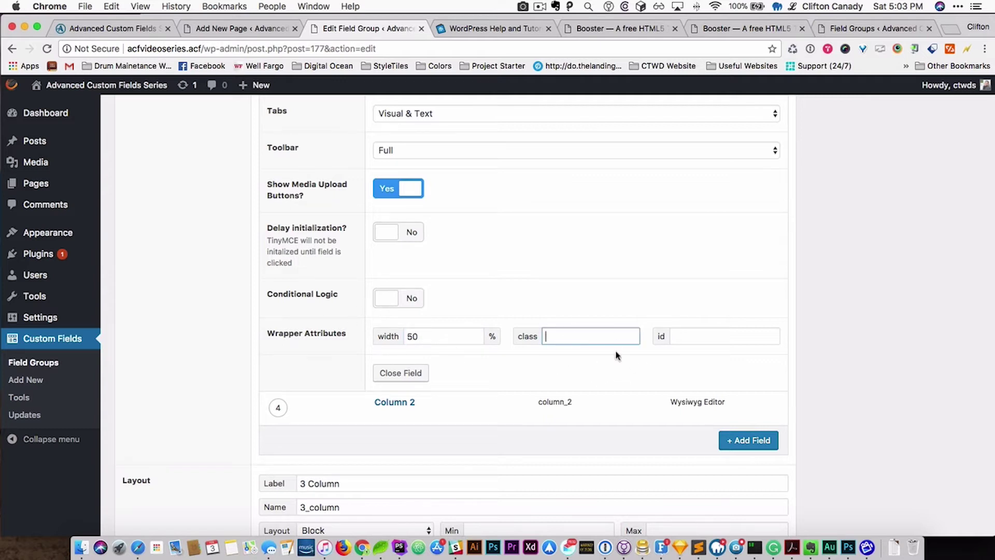
{"action": "scroll", "coordinate": [306, 275], "scroll_direction": "up", "scroll_amount": 10}
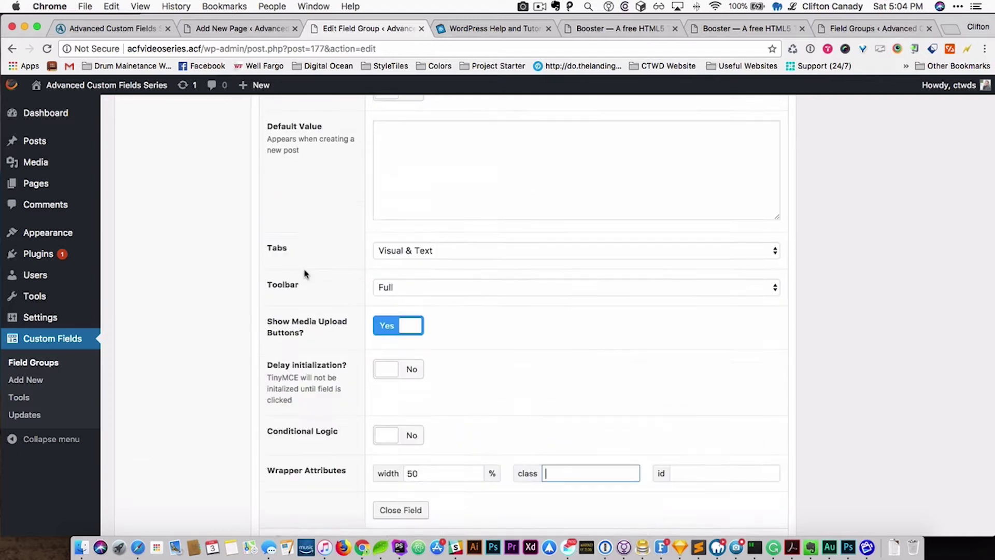
{"action": "left_click", "coordinate": [382, 201]}
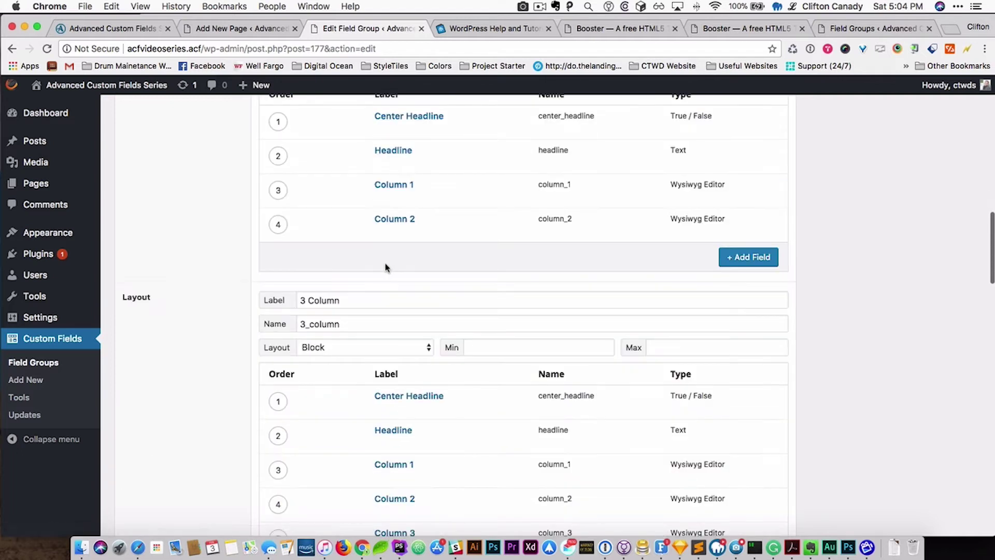
Set the wrapper width of Column 2 in the 2 Column layout to 50% and collapse the field
{"action": "left_click", "coordinate": [381, 219]}
{"action": "scroll", "coordinate": [415, 306], "scroll_direction": "down", "scroll_amount": 10}
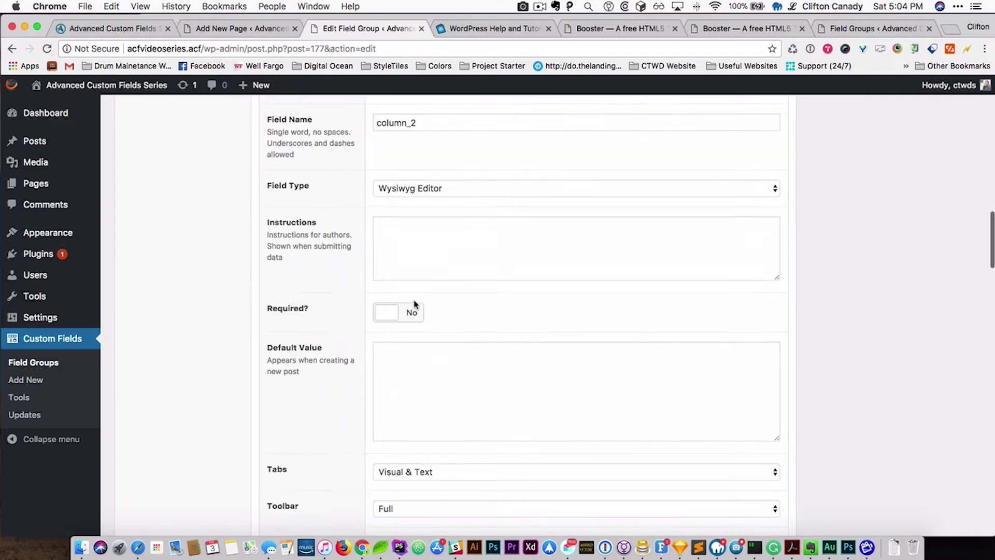
{"action": "left_click", "coordinate": [420, 450]}
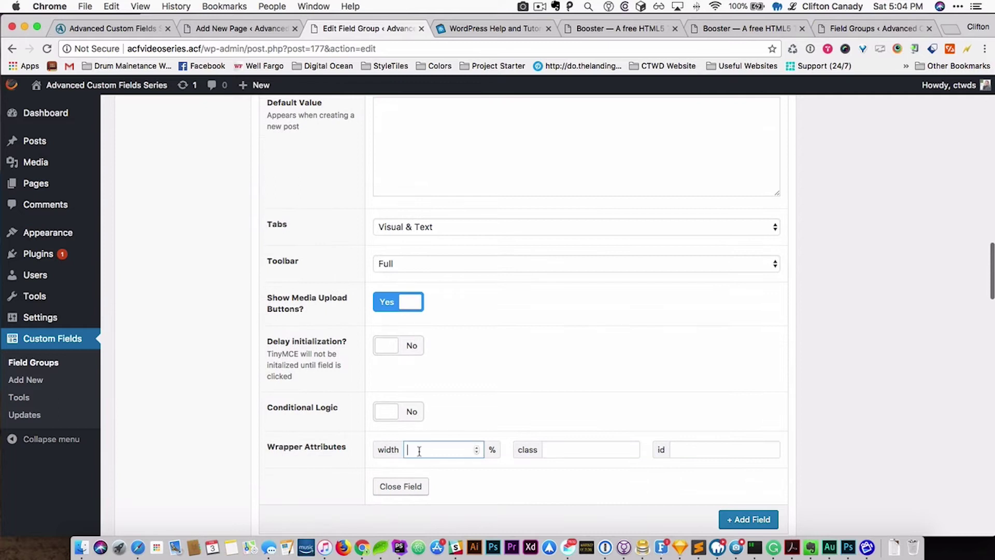
{"action": "type", "text": "50"}
{"action": "scroll", "coordinate": [415, 414], "scroll_direction": "up", "scroll_amount": 10}
{"action": "left_click", "coordinate": [380, 326]}
Set the wrapper width of Column 1 in the 3 Column layout to 33.3333% and copy the value
{"action": "scroll", "coordinate": [388, 388], "scroll_direction": "down", "scroll_amount": 6}
{"action": "mouse_move", "coordinate": [404, 244]}
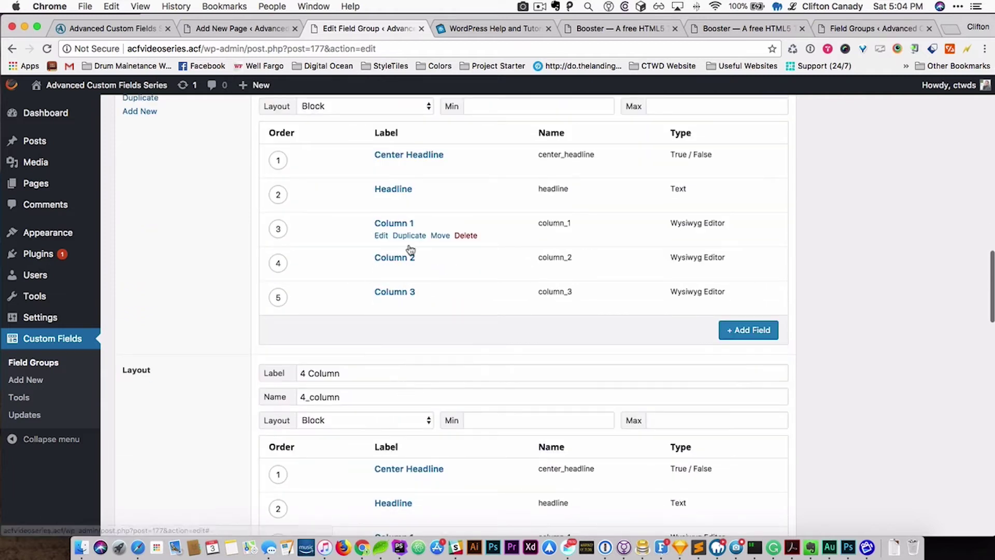
{"action": "left_click", "coordinate": [379, 236]}
{"action": "scroll", "coordinate": [439, 463], "scroll_direction": "down", "scroll_amount": 4}
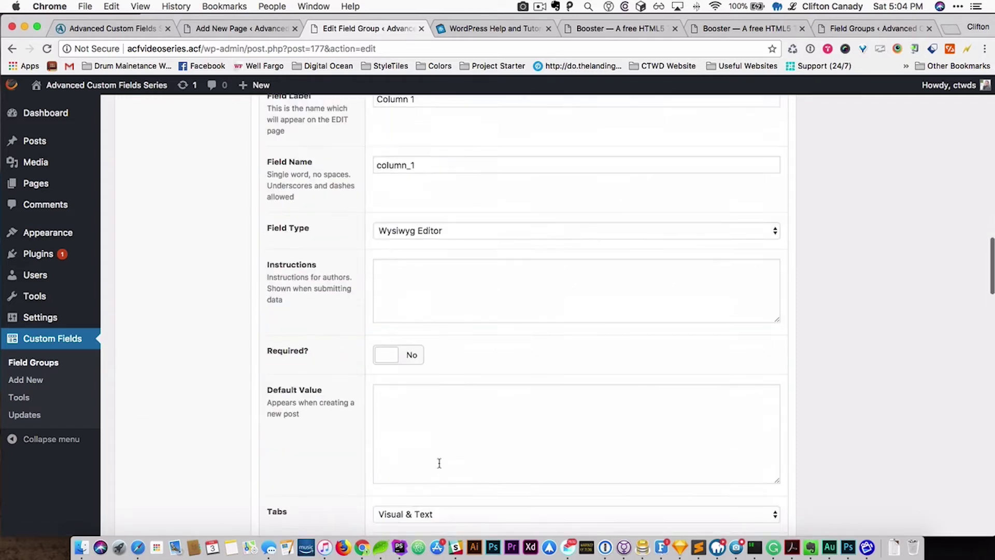
{"action": "scroll", "coordinate": [439, 463], "scroll_direction": "down", "scroll_amount": 4}
{"action": "scroll", "coordinate": [411, 371], "scroll_direction": "down", "scroll_amount": 4}
{"action": "left_click", "coordinate": [418, 350]}
{"action": "type", "text": "33.333"}
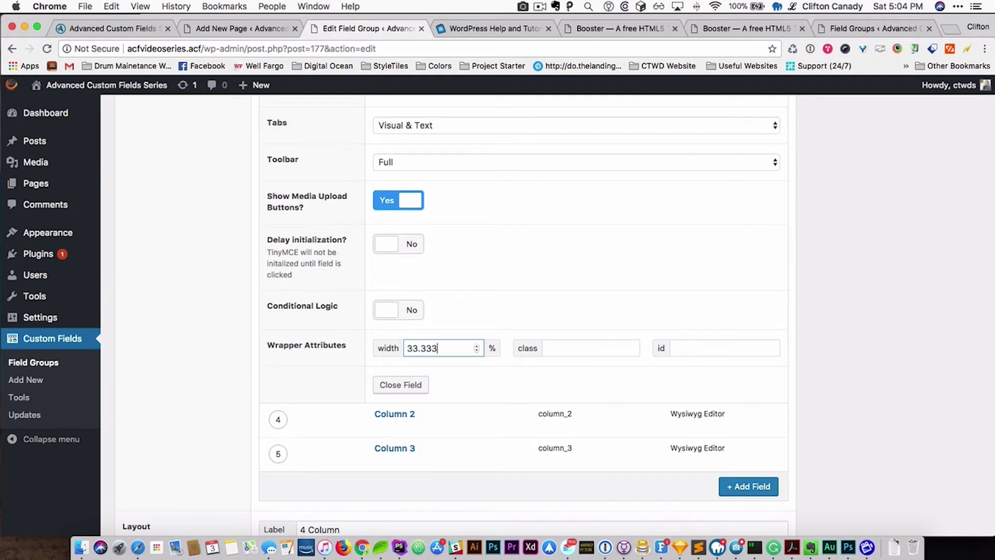
{"action": "key", "text": "super+a"}
{"action": "key", "text": "super+c"}
Set the wrapper width of Column 2 in the 3 Column layout to 33.3333%
{"action": "scroll", "coordinate": [394, 332], "scroll_direction": "down", "scroll_amount": 3}
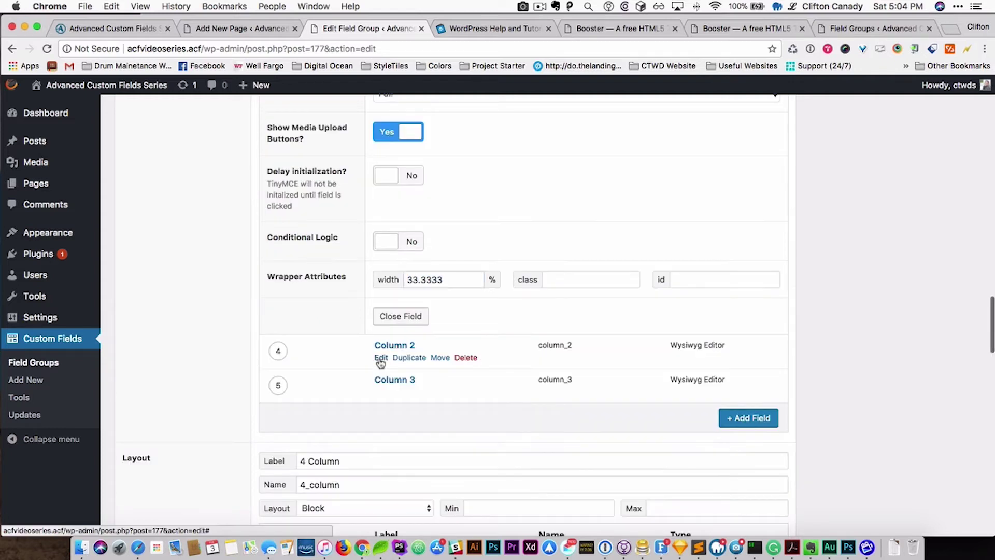
{"action": "left_click", "coordinate": [381, 359]}
{"action": "scroll", "coordinate": [397, 397], "scroll_direction": "down", "scroll_amount": 1}
{"action": "scroll", "coordinate": [396, 397], "scroll_direction": "down", "scroll_amount": 10}
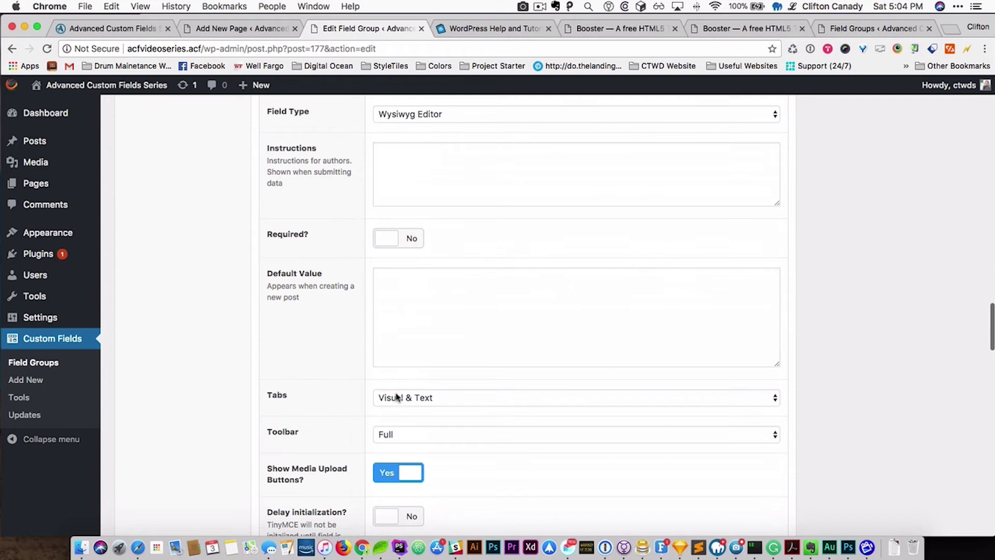
{"action": "scroll", "coordinate": [397, 395], "scroll_direction": "down", "scroll_amount": 8}
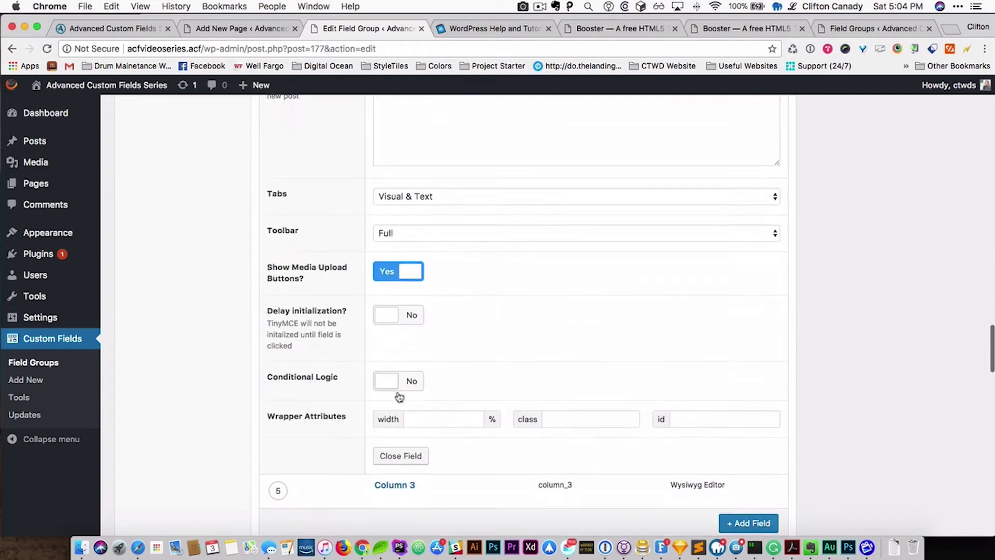
{"action": "left_click", "coordinate": [416, 233]}
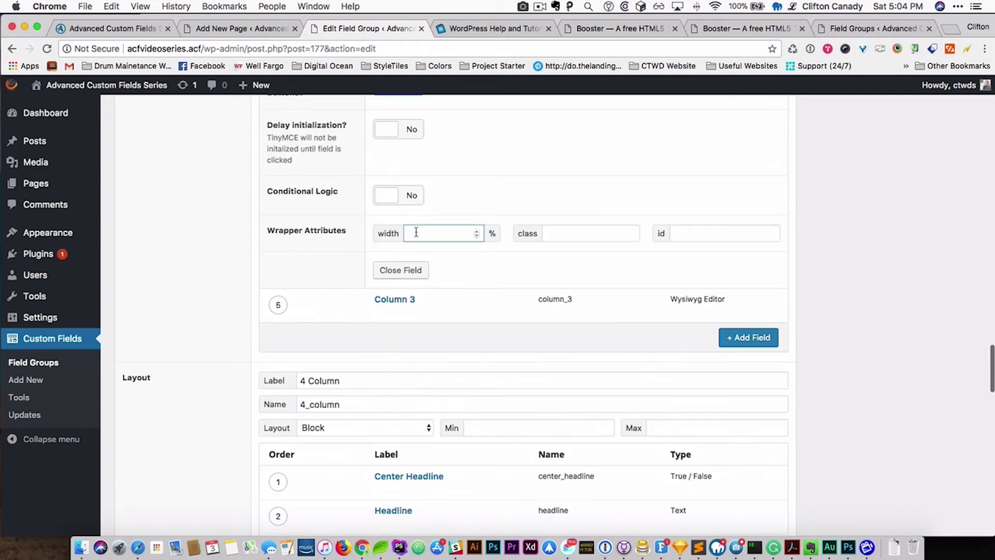
{"action": "type", "text": "33.3333"}
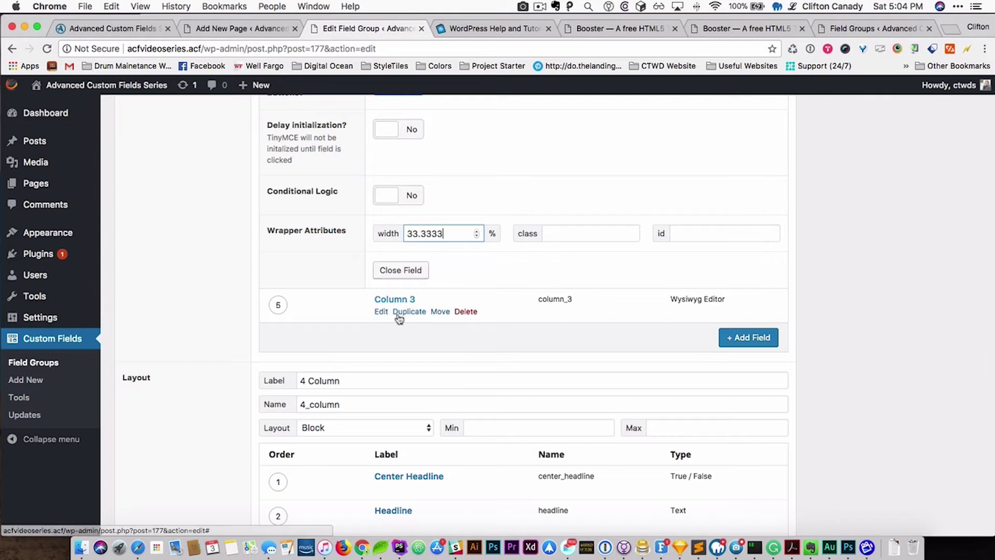
Set the wrapper width of Column 3 in the 3 Column layout to the copied 33.3333%
{"action": "left_click", "coordinate": [381, 311]}
{"action": "scroll", "coordinate": [417, 366], "scroll_direction": "down", "scroll_amount": 10}
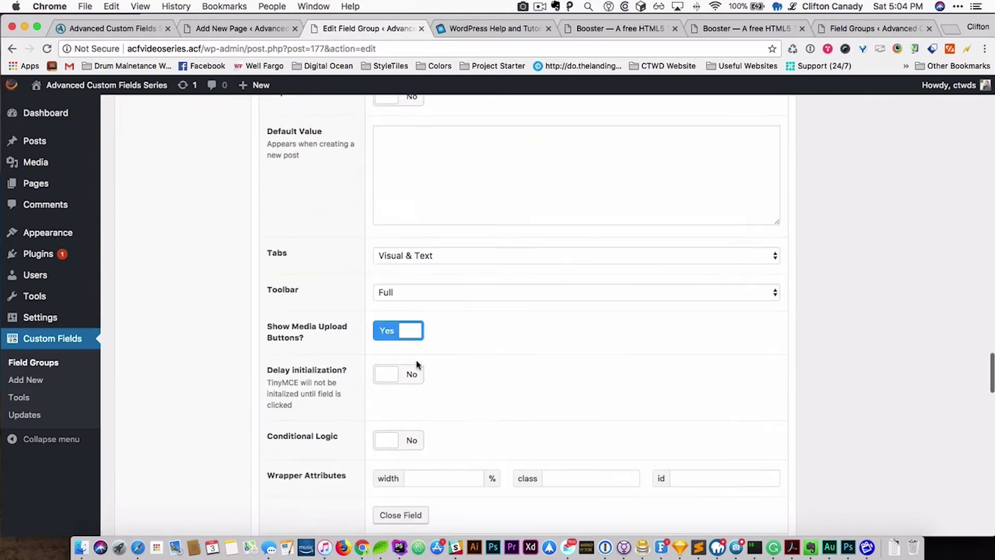
{"action": "left_click", "coordinate": [413, 355]}
{"action": "key", "text": "super+v"}
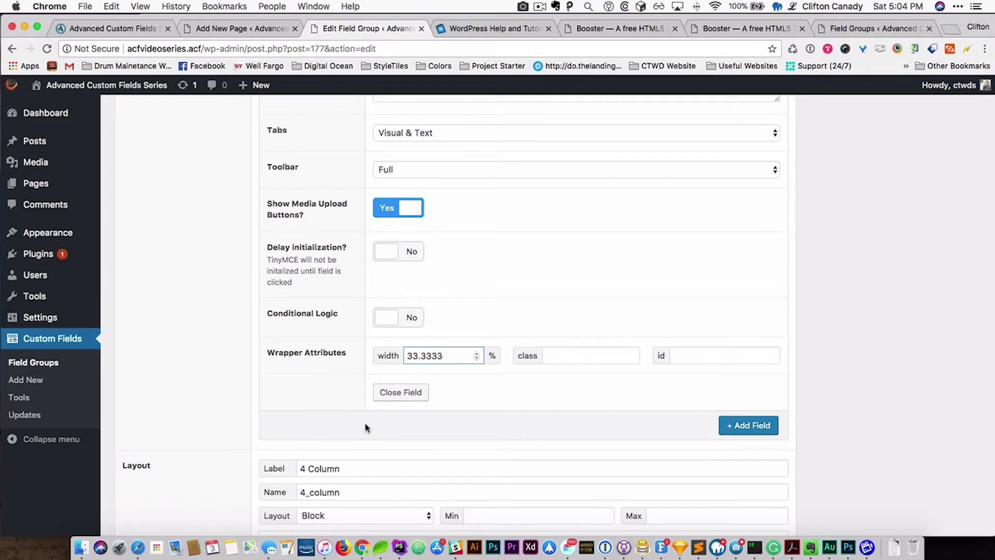
Set the wrapper width of Column 1 in the 4 Column layout to 25%
{"action": "scroll", "coordinate": [369, 425], "scroll_direction": "down", "scroll_amount": 5}
{"action": "scroll", "coordinate": [370, 425], "scroll_direction": "down", "scroll_amount": 9}
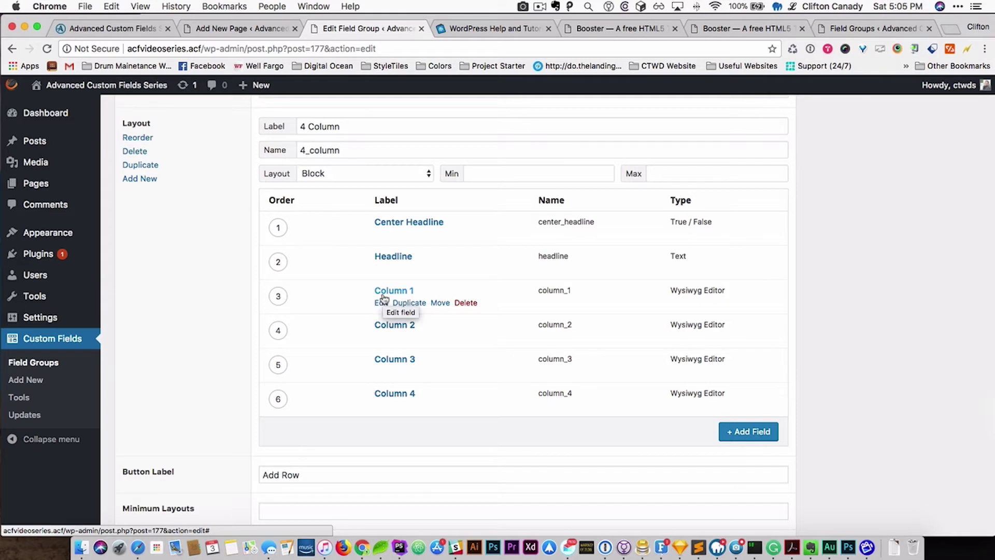
{"action": "left_click", "coordinate": [382, 304]}
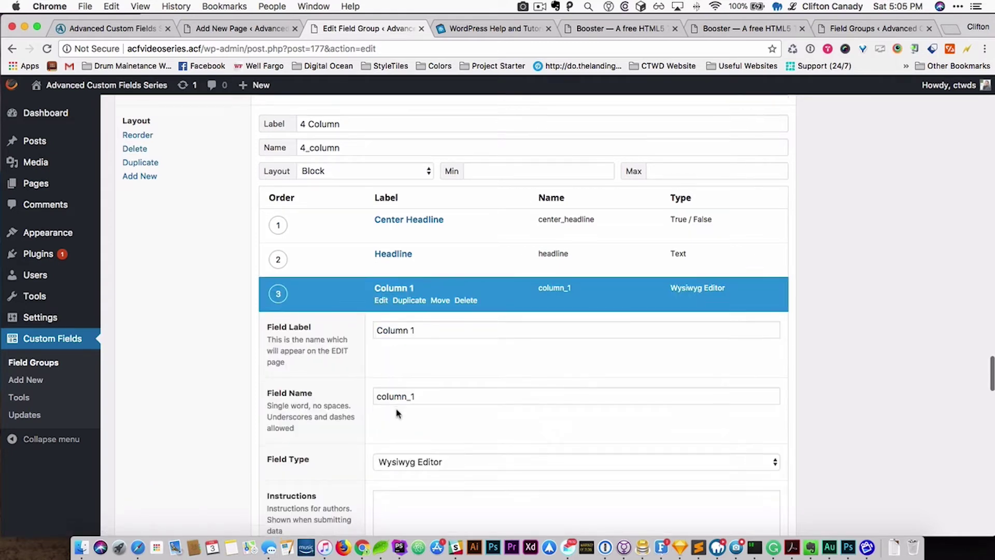
{"action": "scroll", "coordinate": [397, 409], "scroll_direction": "down", "scroll_amount": 15}
{"action": "scroll", "coordinate": [397, 417], "scroll_direction": "down", "scroll_amount": 9}
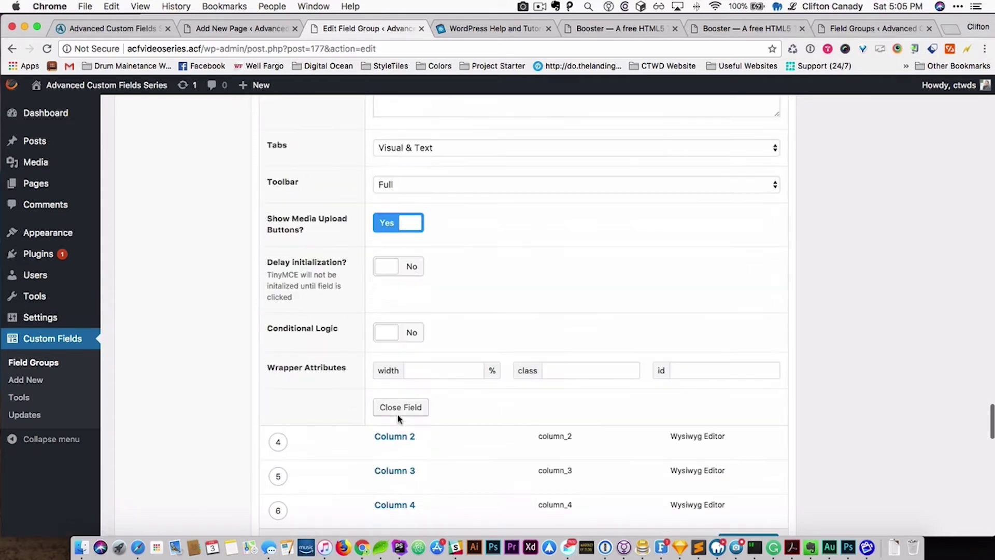
{"action": "left_click", "coordinate": [419, 373]}
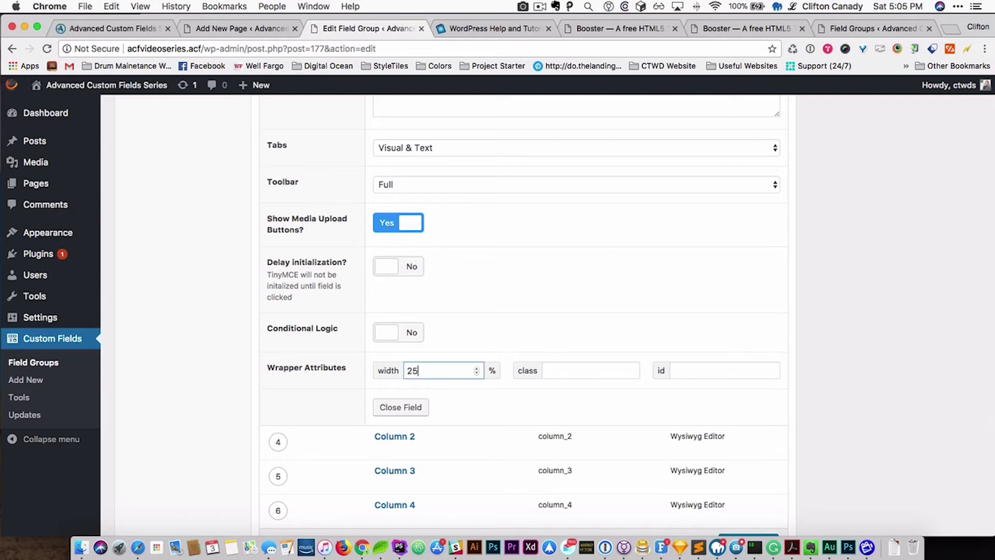
Set the wrapper width of Column 2 in the 4 Column layout to 25%
{"action": "left_click", "coordinate": [382, 449]}
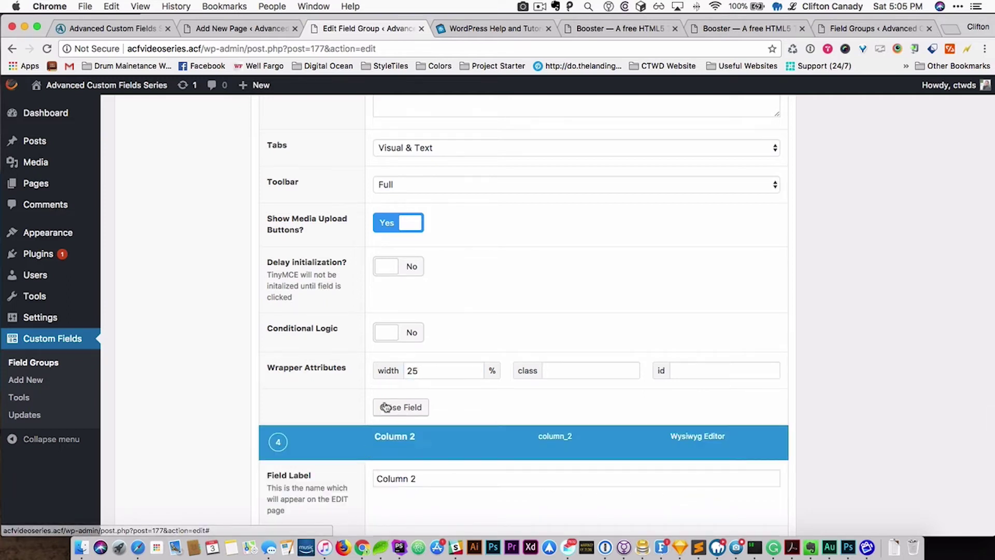
{"action": "scroll", "coordinate": [363, 419], "scroll_direction": "down", "scroll_amount": 2}
{"action": "scroll", "coordinate": [342, 431], "scroll_direction": "down", "scroll_amount": 10}
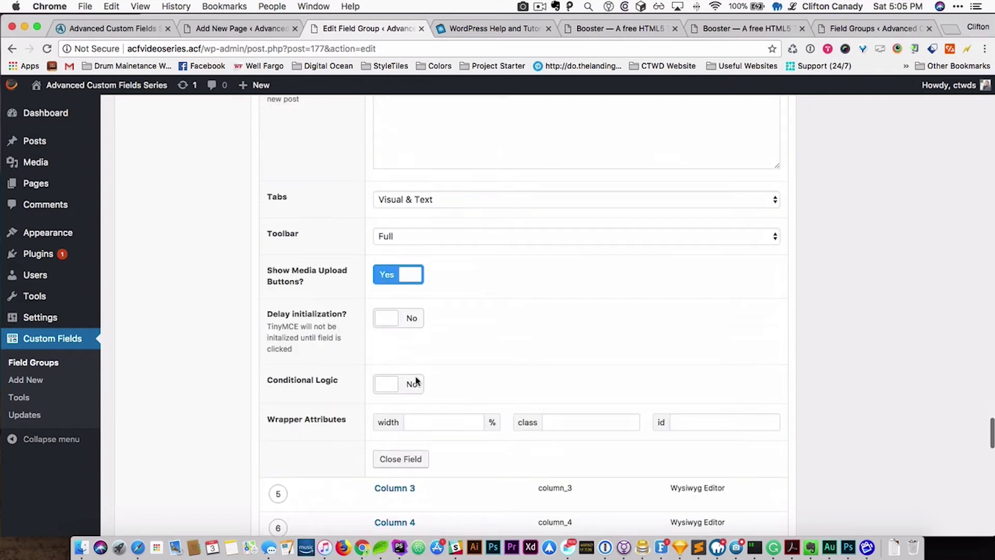
{"action": "scroll", "coordinate": [436, 408], "scroll_direction": "down", "scroll_amount": 2}
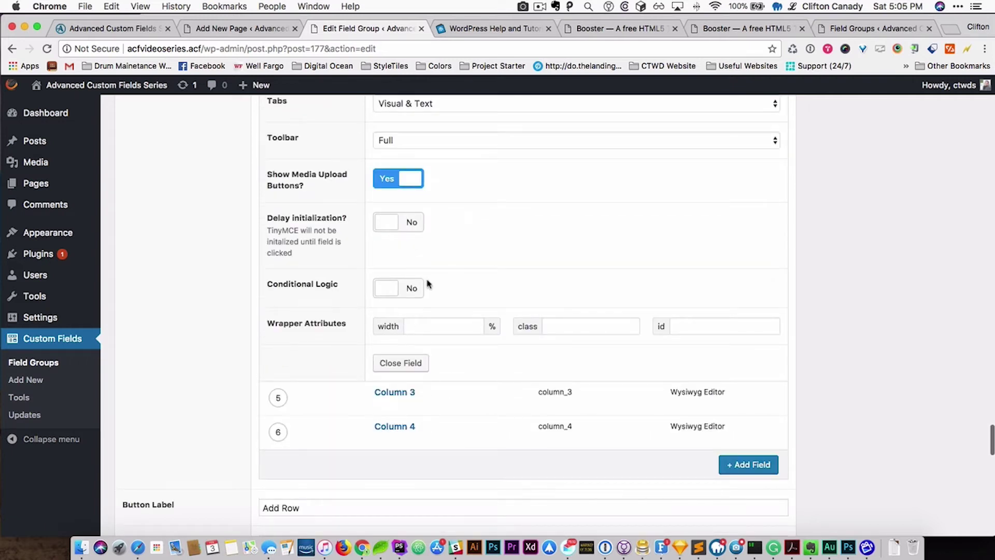
{"action": "left_click", "coordinate": [429, 322]}
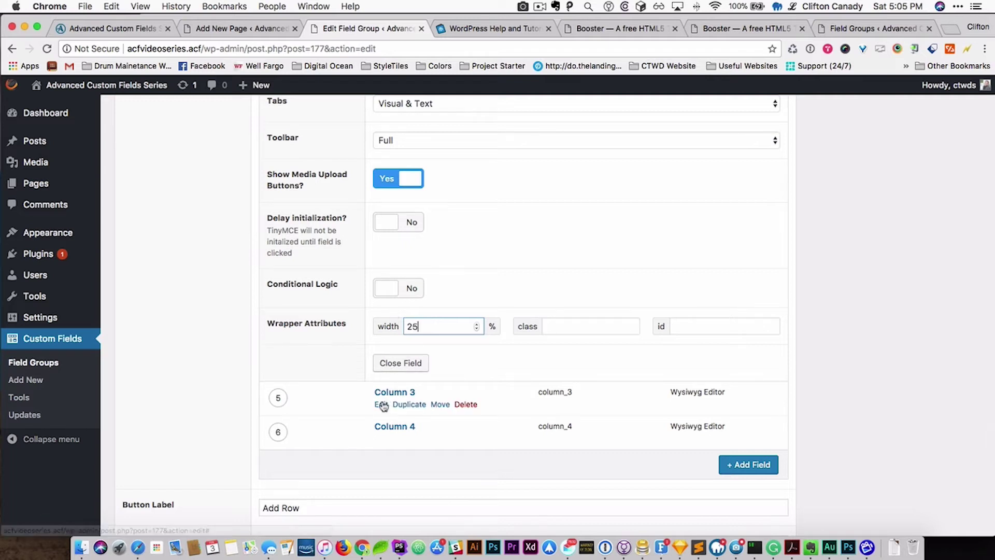
Set the wrapper width of Column 3 in the 4 Column layout to 25%
{"action": "left_click", "coordinate": [383, 404]}
{"action": "scroll", "coordinate": [345, 411], "scroll_direction": "down", "scroll_amount": 6}
{"action": "scroll", "coordinate": [345, 409], "scroll_direction": "down", "scroll_amount": 5}
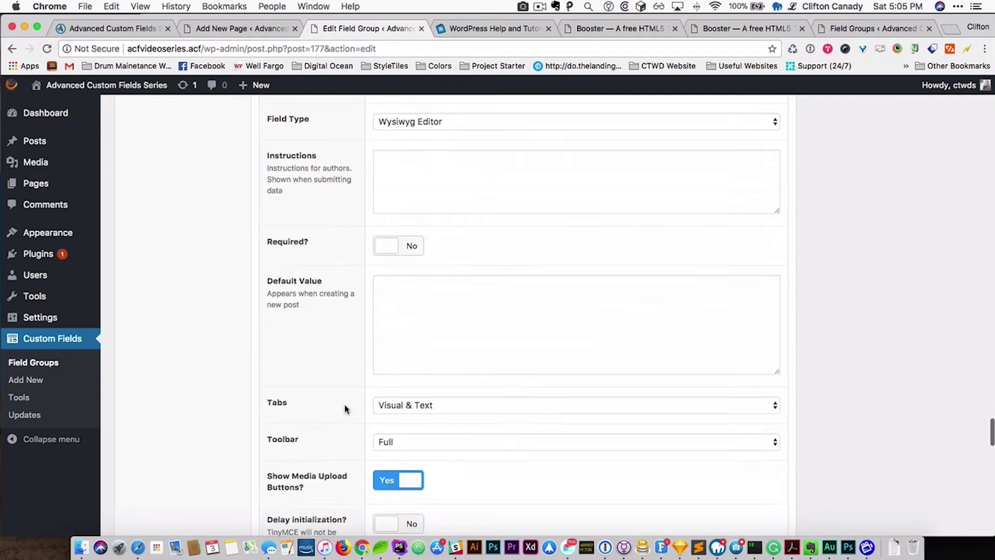
{"action": "scroll", "coordinate": [393, 319], "scroll_direction": "down", "scroll_amount": 2}
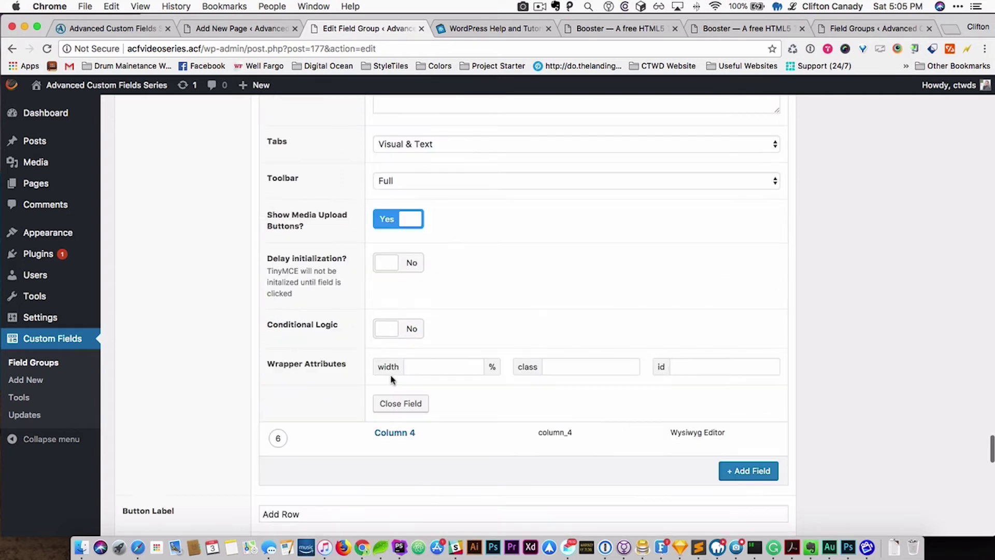
{"action": "left_click", "coordinate": [413, 366]}
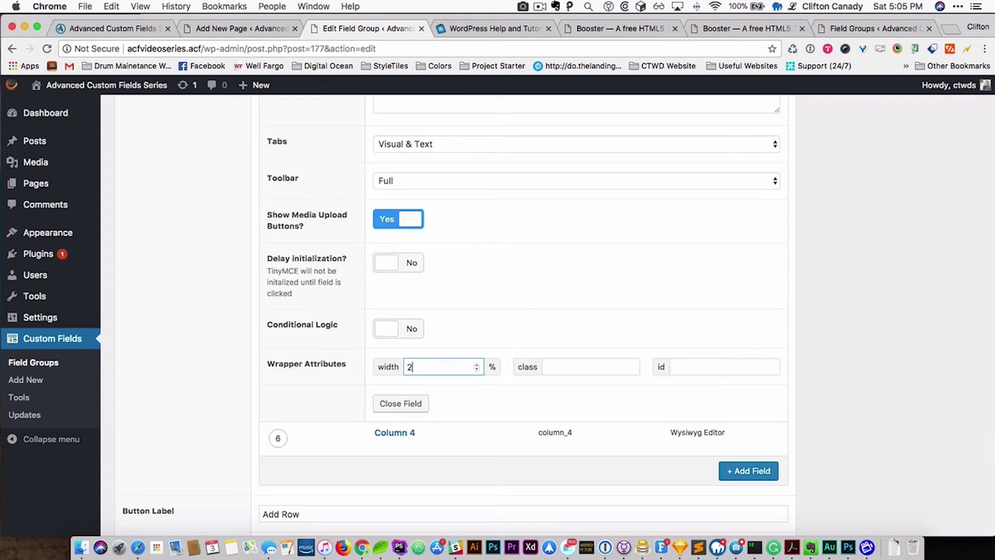
{"action": "type", "text": "25"}
Set the wrapper width of Column 4 in the 4 Column layout to 25%
{"action": "scroll", "coordinate": [414, 373], "scroll_direction": "down", "scroll_amount": 5}
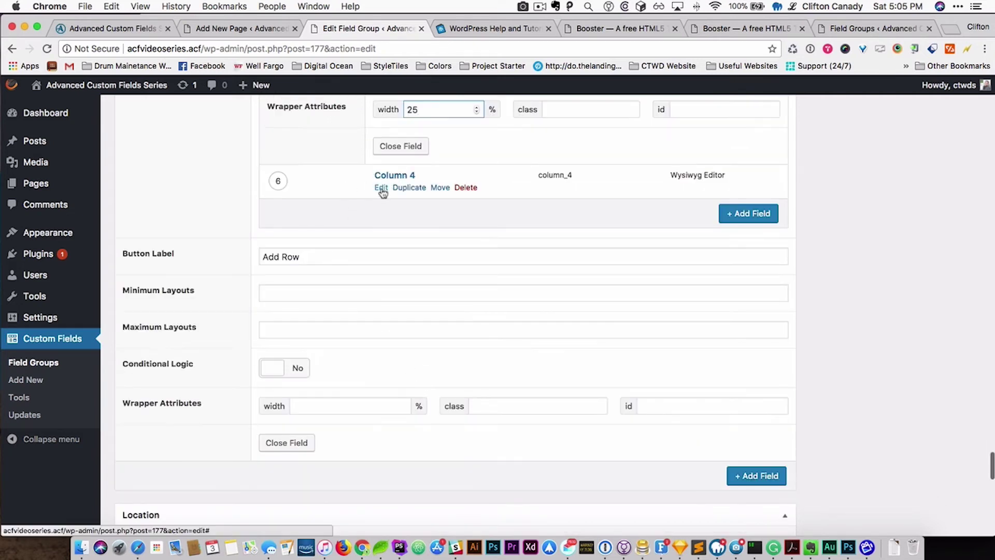
{"action": "left_click", "coordinate": [382, 189]}
{"action": "scroll", "coordinate": [445, 400], "scroll_direction": "down", "scroll_amount": 1}
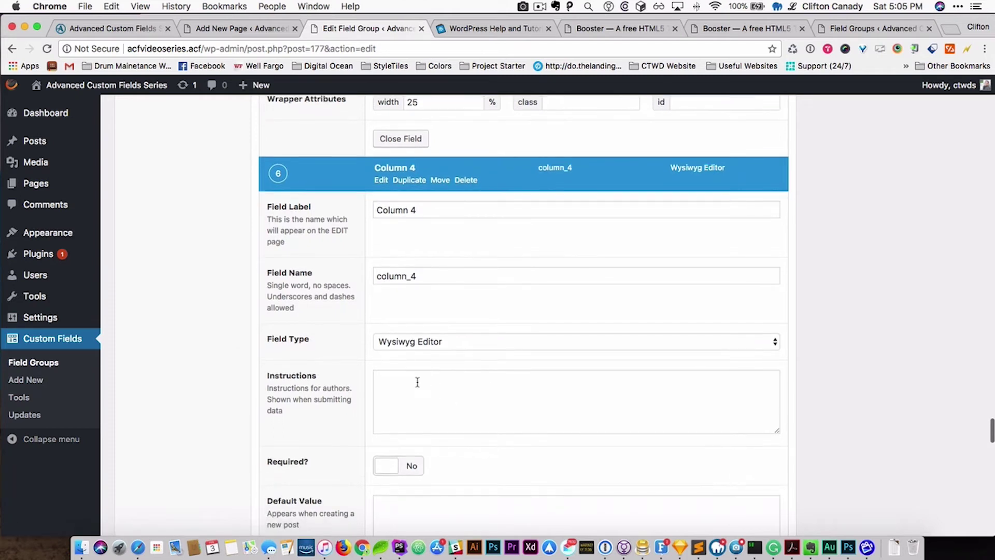
{"action": "scroll", "coordinate": [417, 382], "scroll_direction": "down", "scroll_amount": 4}
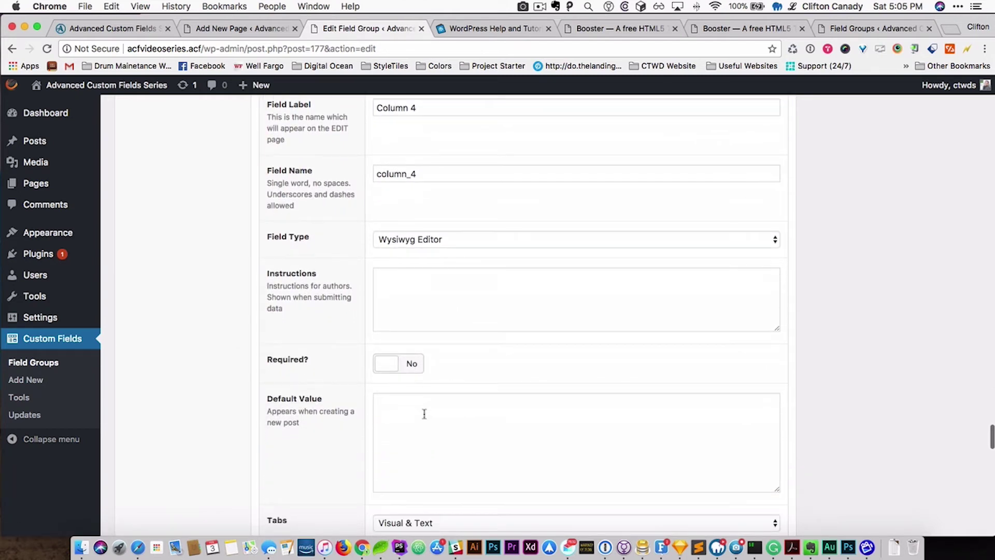
{"action": "scroll", "coordinate": [415, 431], "scroll_direction": "down", "scroll_amount": 8}
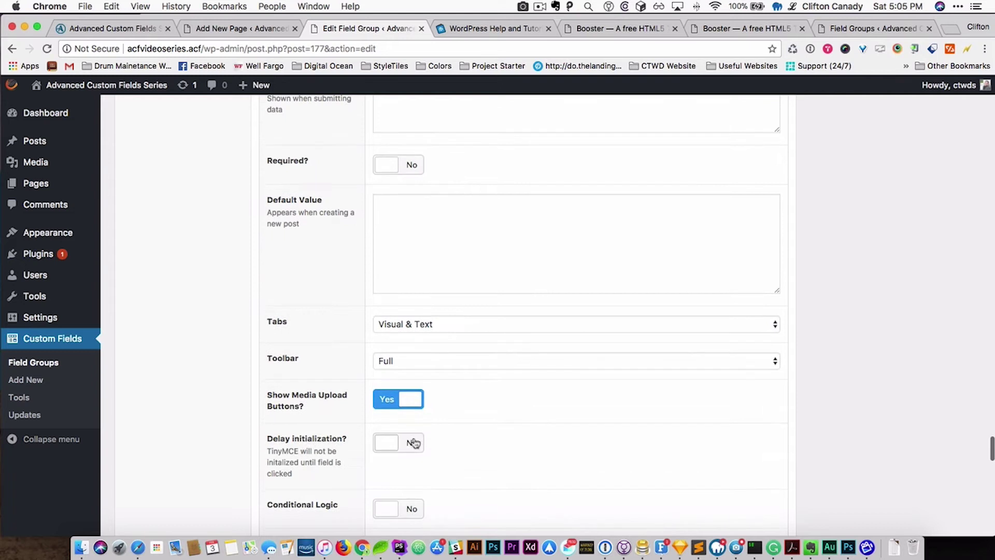
{"action": "scroll", "coordinate": [430, 445], "scroll_direction": "down", "scroll_amount": 11}
{"action": "left_click", "coordinate": [422, 260]}
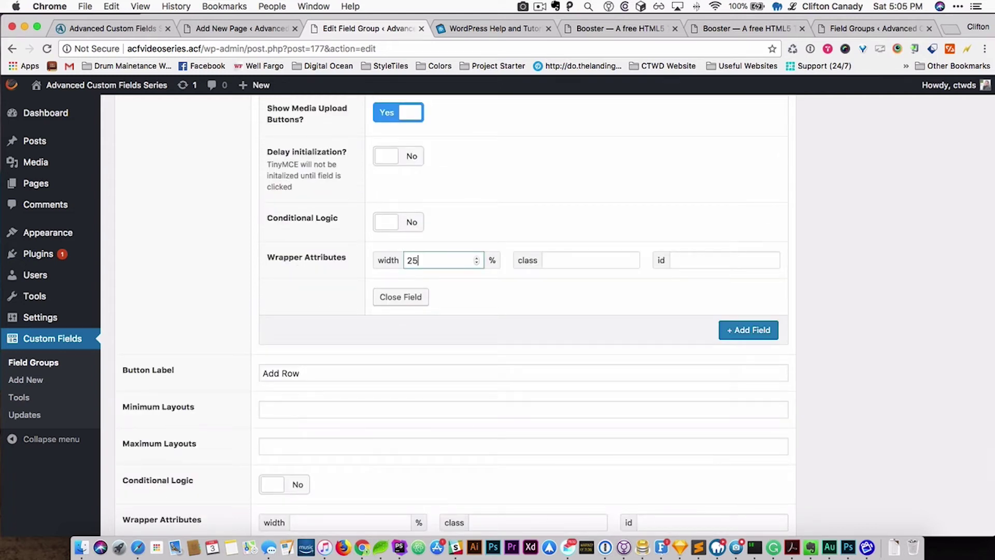
{"action": "type", "text": "25"}
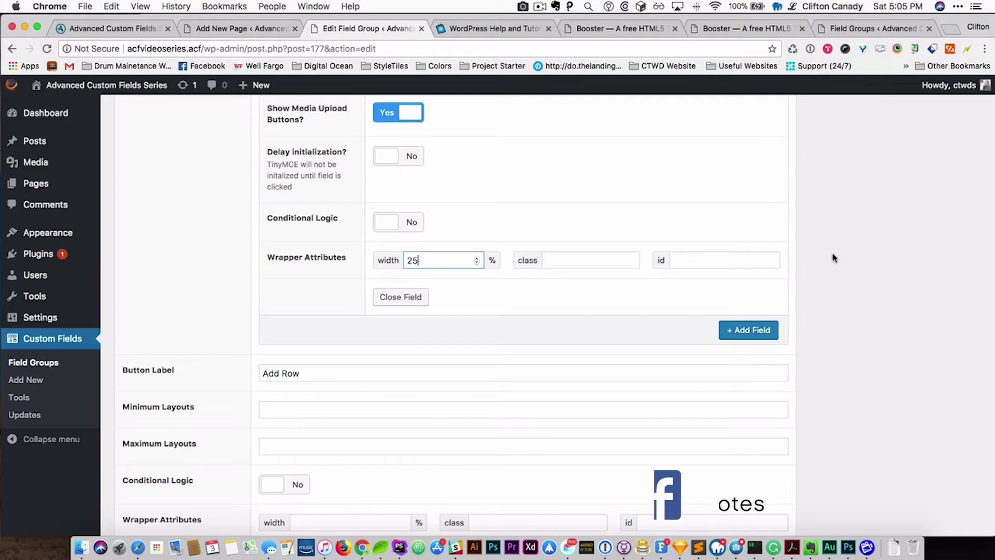
View the icon feature blocks on the localhost:4000 page and return to the Page Builder field group
{"action": "scroll", "coordinate": [890, 236], "scroll_direction": "up", "scroll_amount": 12}
{"action": "scroll", "coordinate": [890, 237], "scroll_direction": "up", "scroll_amount": 14}
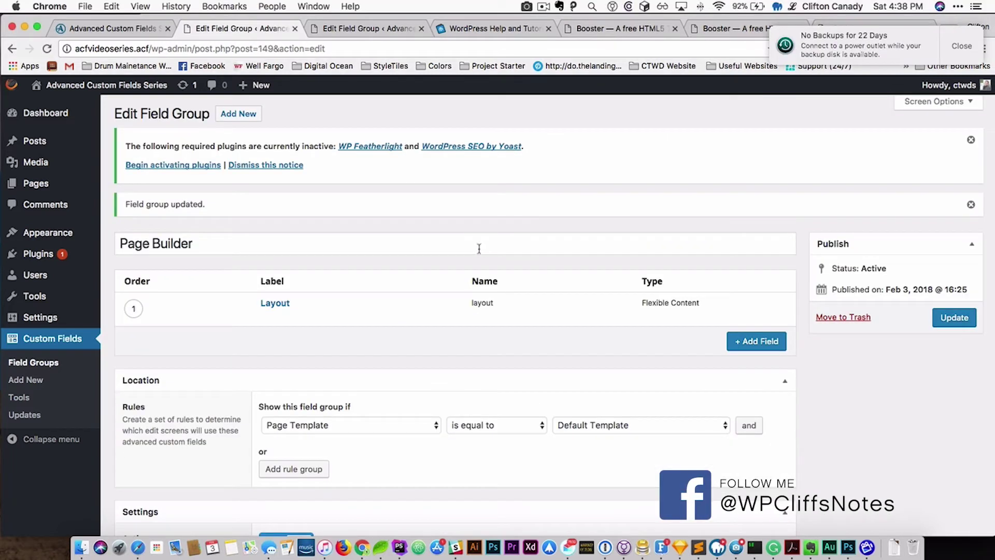
{"action": "left_click", "coordinate": [133, 34]}
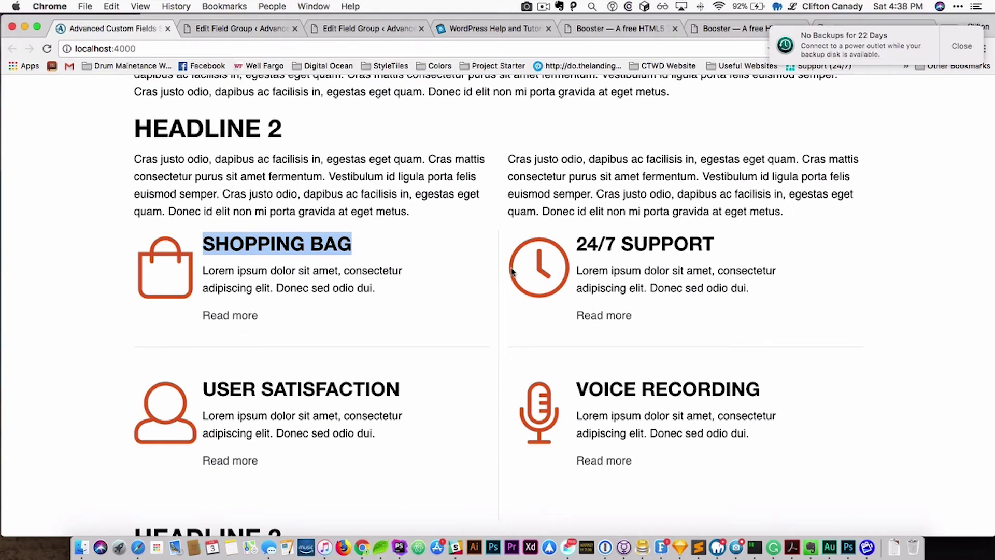
{"action": "left_click", "coordinate": [240, 33]}
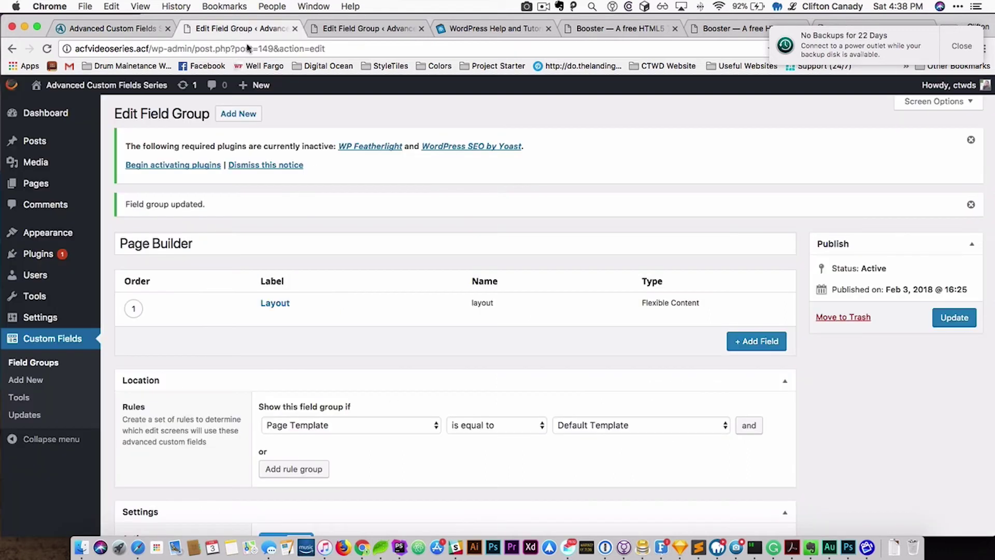
Open the Layout flexible content field and add a new layout after the 4 Column layout
{"action": "mouse_move", "coordinate": [266, 322]}
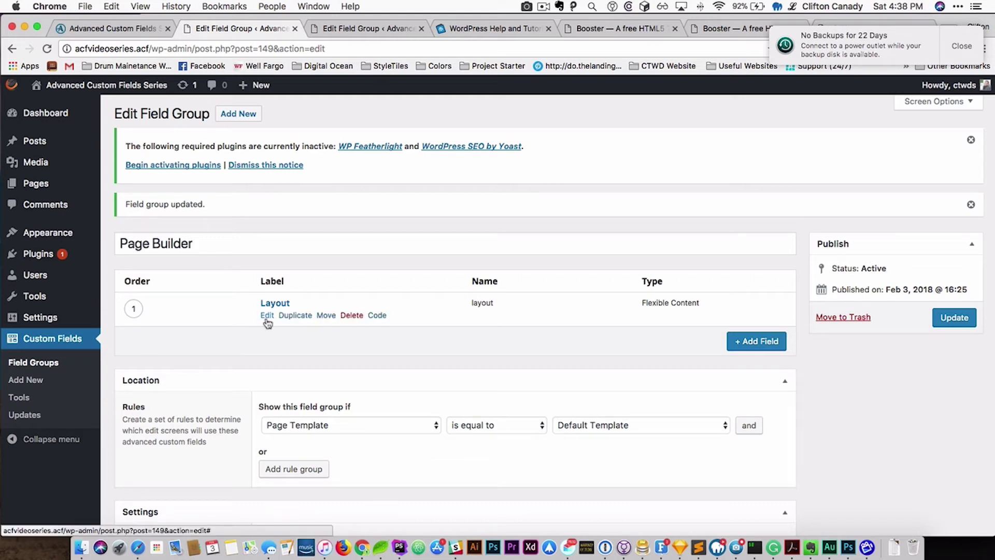
{"action": "left_click", "coordinate": [267, 321]}
{"action": "scroll", "coordinate": [344, 369], "scroll_direction": "down", "scroll_amount": 5}
{"action": "scroll", "coordinate": [352, 359], "scroll_direction": "down", "scroll_amount": 4}
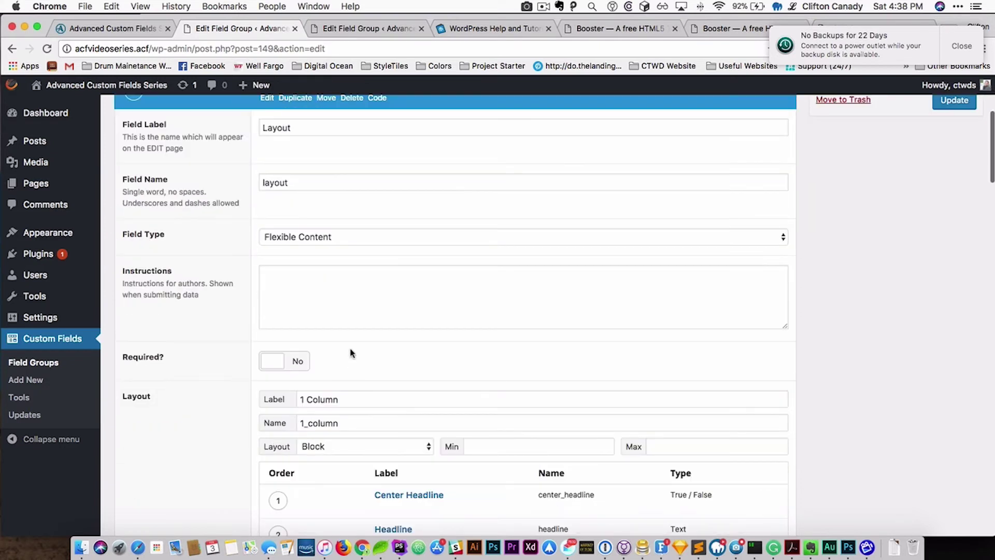
{"action": "scroll", "coordinate": [356, 340], "scroll_direction": "down", "scroll_amount": 20}
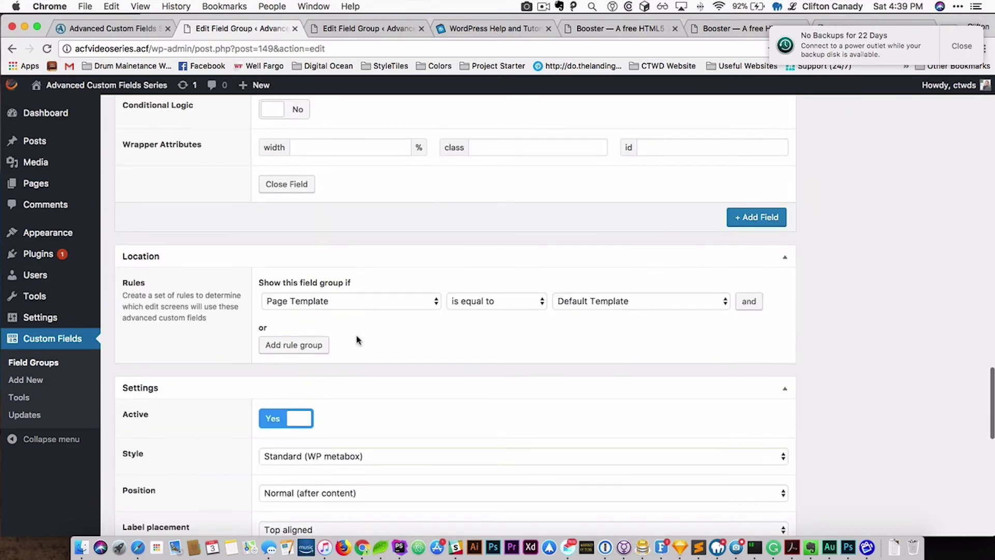
{"action": "scroll", "coordinate": [357, 340], "scroll_direction": "up", "scroll_amount": 4}
{"action": "scroll", "coordinate": [288, 328], "scroll_direction": "up", "scroll_amount": 3}
{"action": "scroll", "coordinate": [289, 329], "scroll_direction": "up", "scroll_amount": 7}
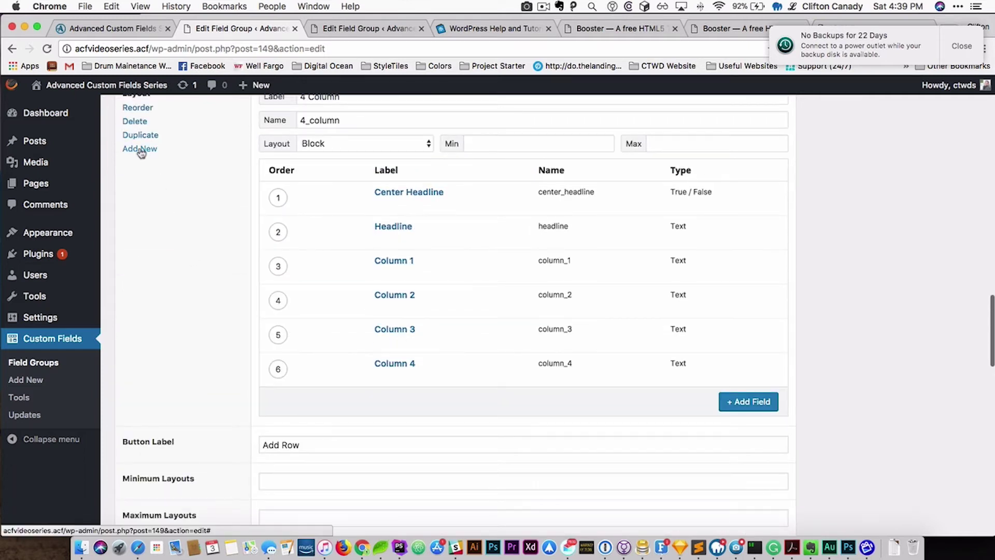
{"action": "left_click", "coordinate": [140, 151]}
{"action": "scroll", "coordinate": [291, 317], "scroll_direction": "down", "scroll_amount": 5}
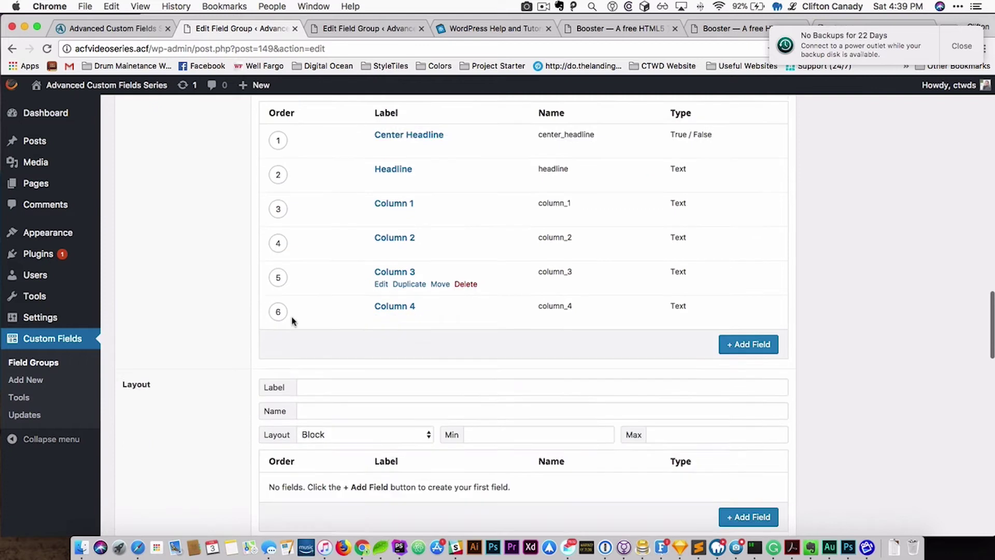
Label the new layout "Featured / Services" and correct its name to featured_services
{"action": "left_click", "coordinate": [312, 266]}
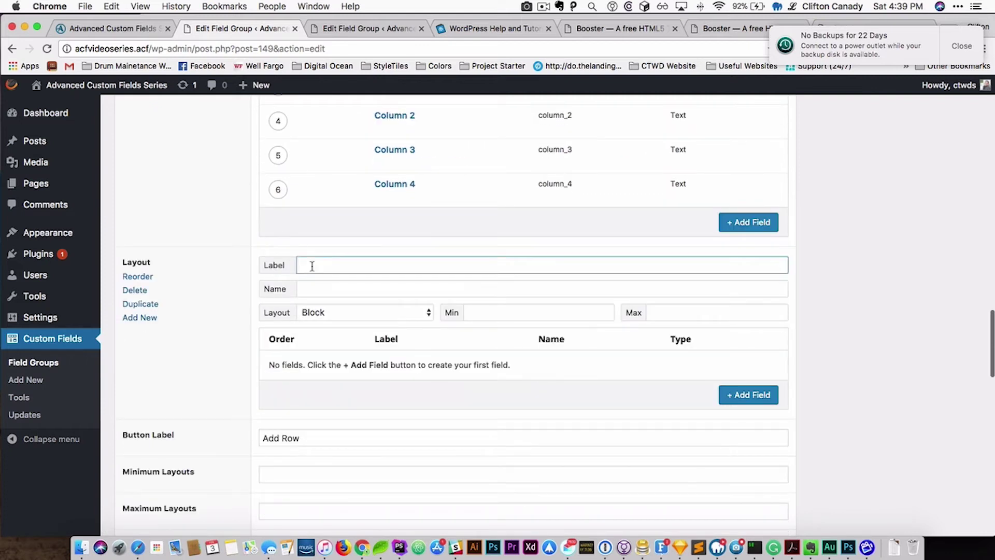
{"action": "type", "text": "Featured / Services"}
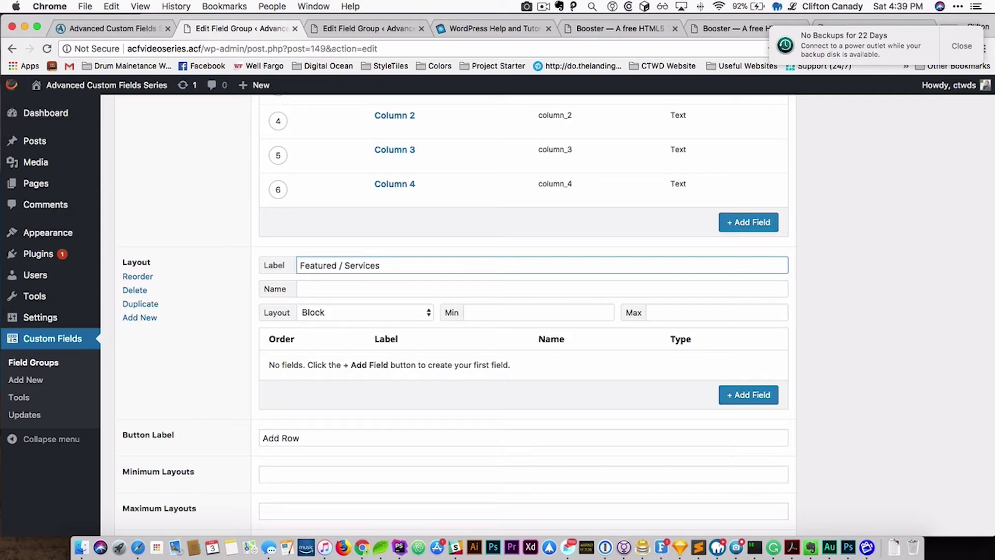
{"action": "key", "text": "Tab"}
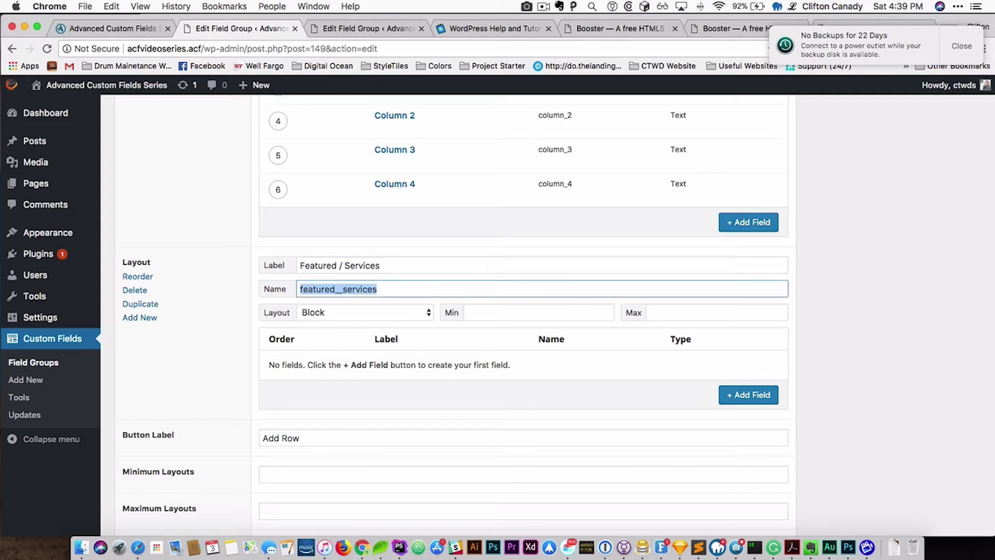
{"action": "left_click", "coordinate": [339, 289]}
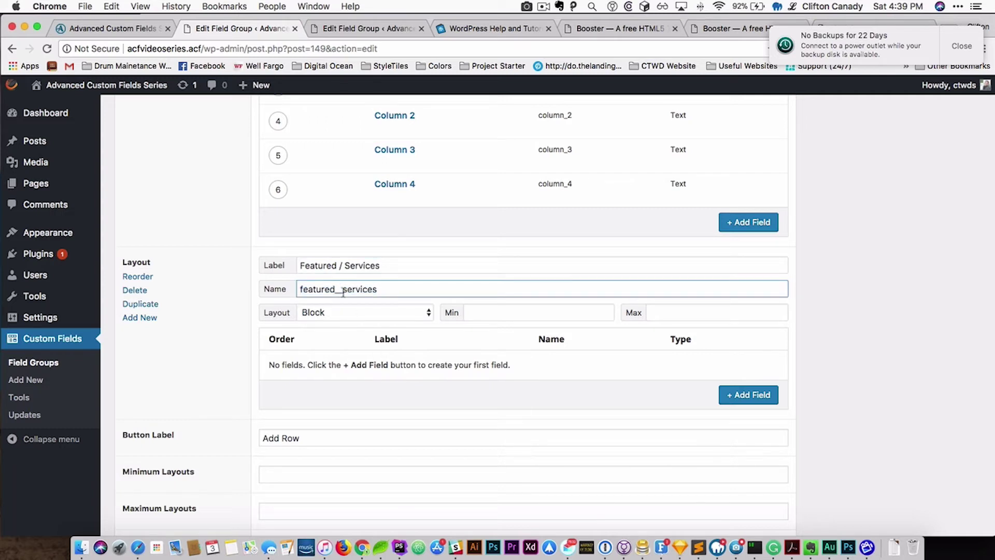
{"action": "key", "text": "BackSpace"}
Add a field to the Featured / Services layout with the field type Flexible Content
{"action": "scroll", "coordinate": [345, 363], "scroll_direction": "down", "scroll_amount": 3}
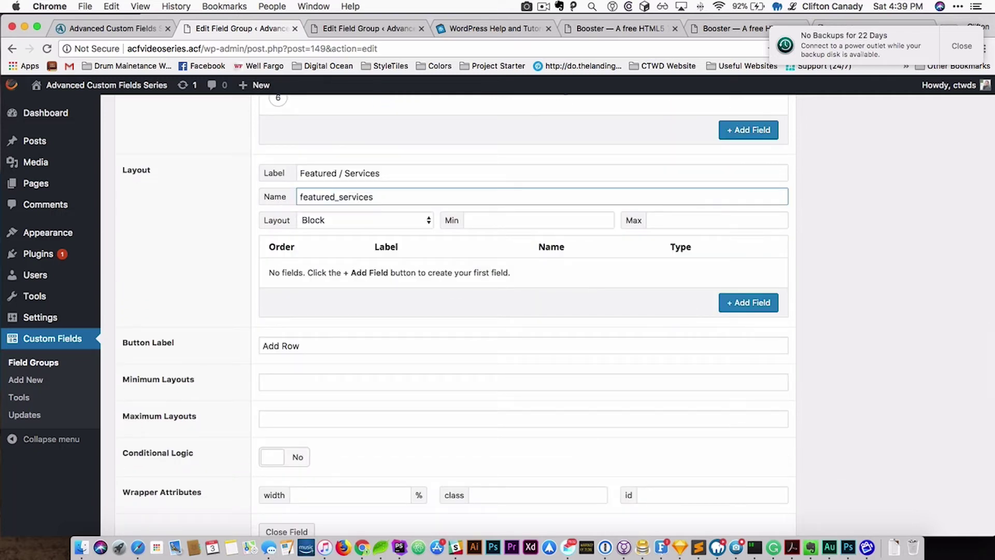
{"action": "left_click", "coordinate": [758, 303]}
{"action": "scroll", "coordinate": [424, 328], "scroll_direction": "down", "scroll_amount": 1}
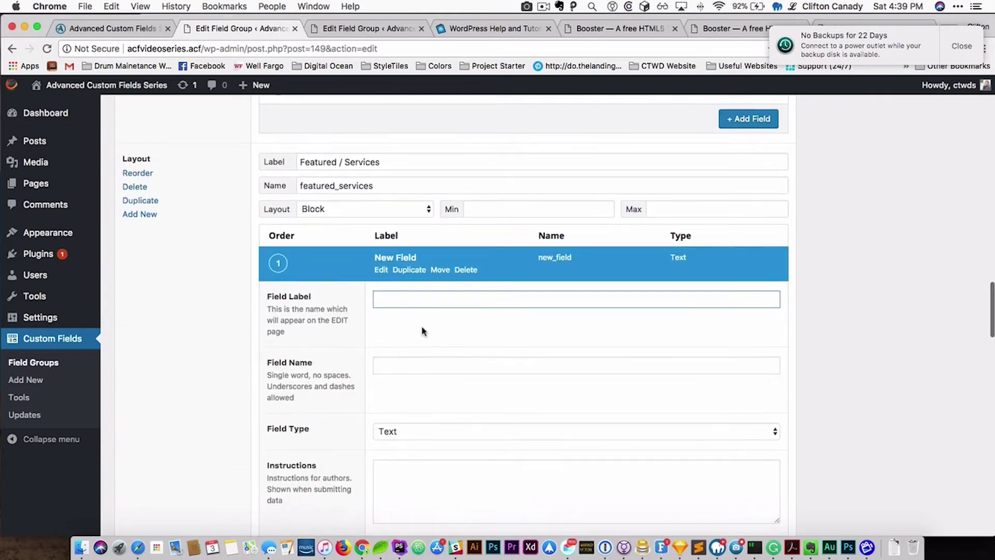
{"action": "scroll", "coordinate": [425, 330], "scroll_direction": "down", "scroll_amount": 2}
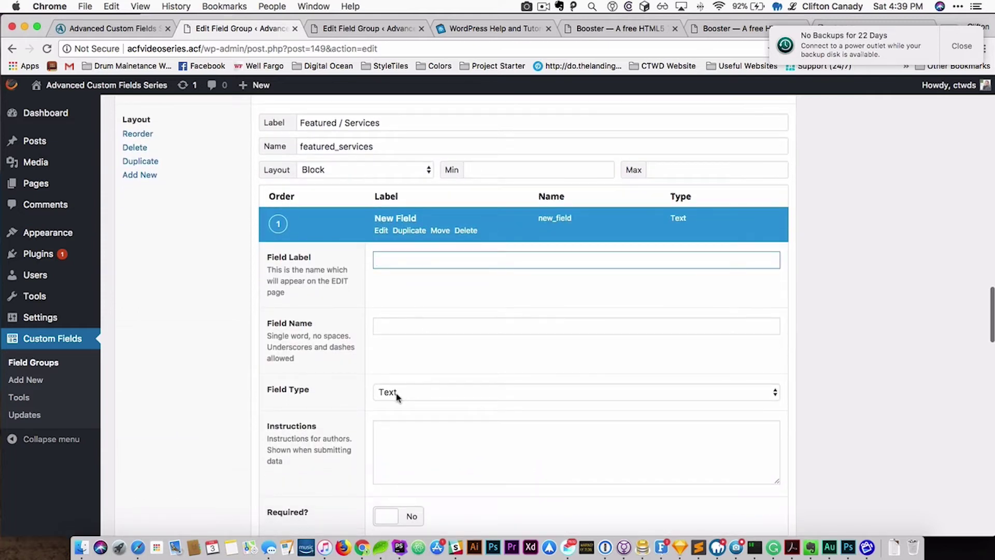
{"action": "left_click", "coordinate": [394, 394]}
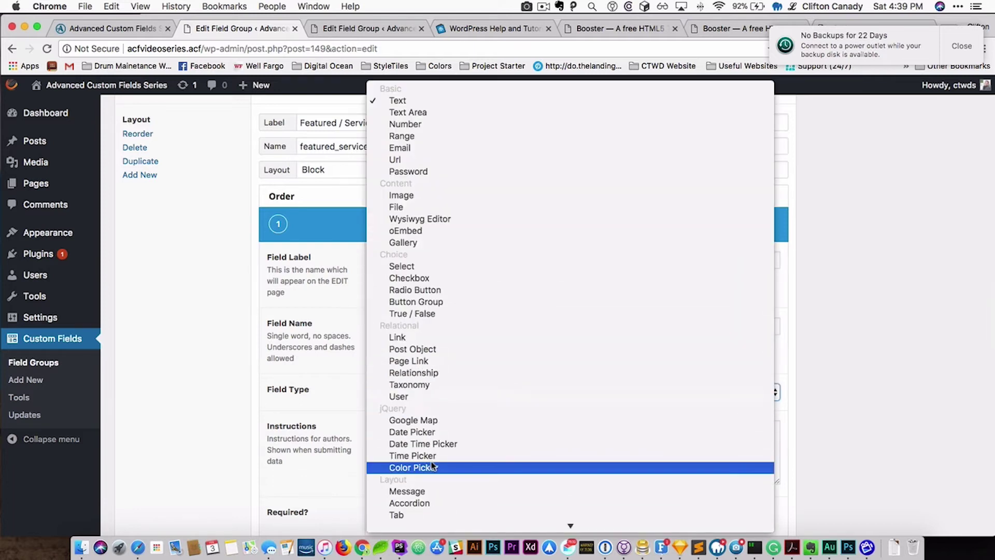
{"action": "left_click", "coordinate": [420, 512]}
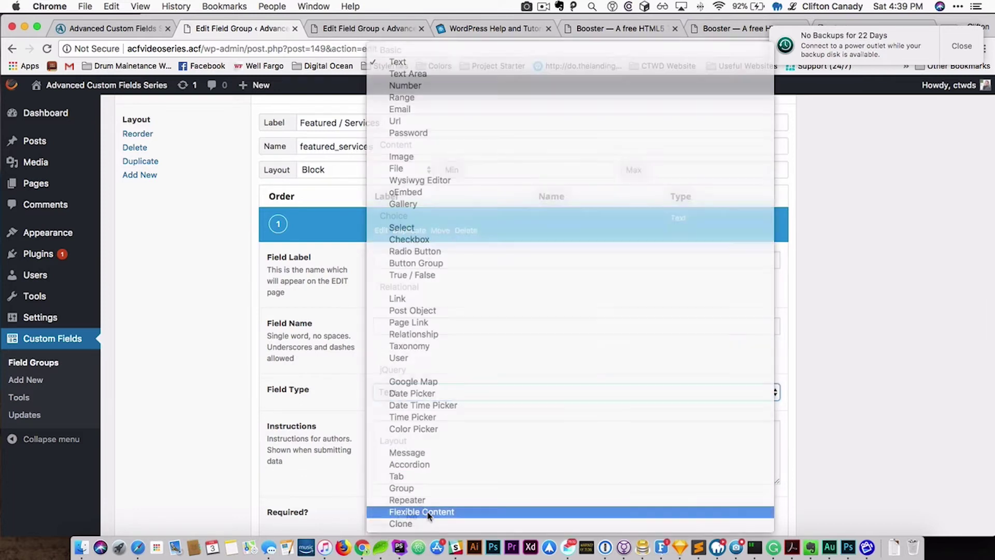
Label the new field "Featured / Services" and correct its field name to featured_services
{"action": "left_click", "coordinate": [385, 258]}
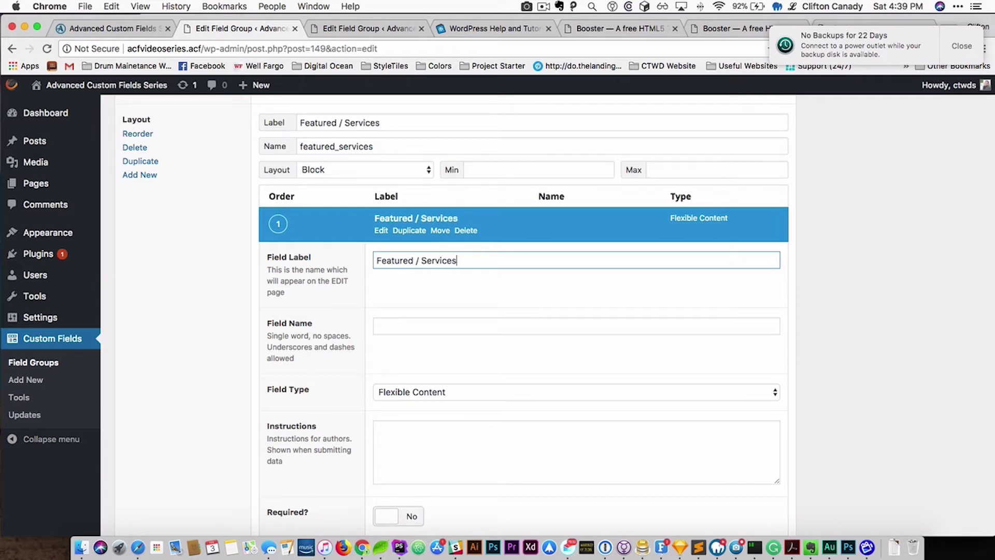
{"action": "left_click", "coordinate": [390, 313]}
{"action": "left_click", "coordinate": [414, 326]}
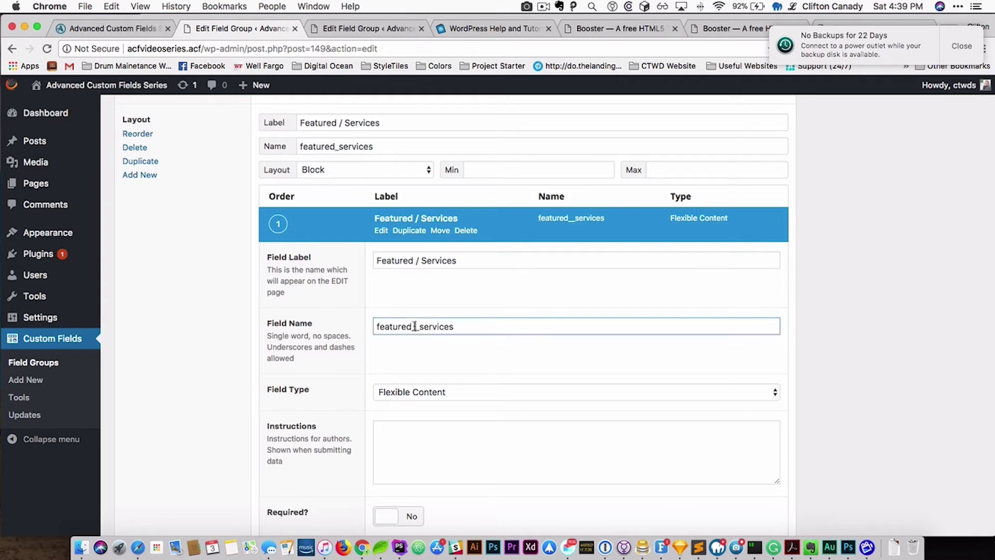
{"action": "key", "text": "BackSpace"}
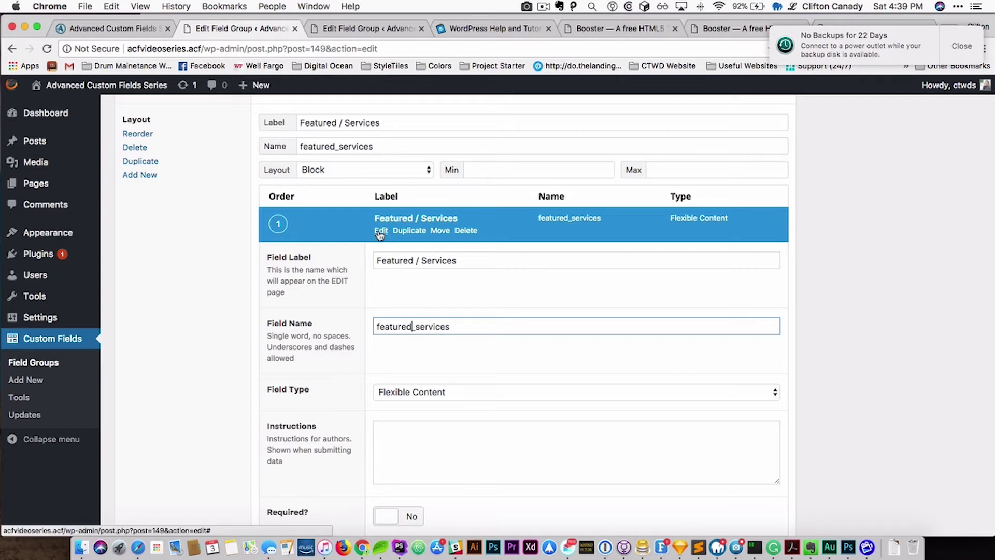
Change the field type of the Featured / Services field to Repeater
{"action": "scroll", "coordinate": [426, 342], "scroll_direction": "down", "scroll_amount": 2}
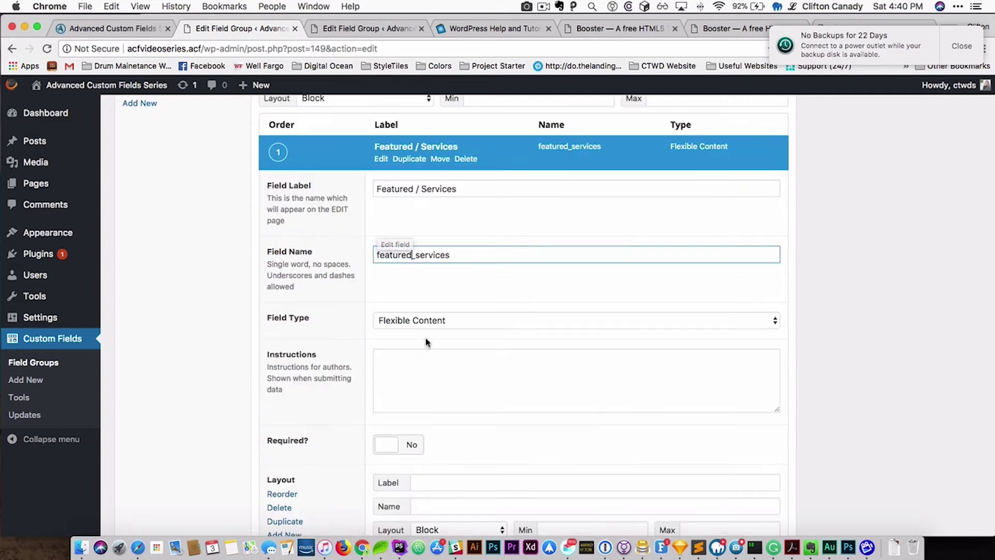
{"action": "left_click", "coordinate": [407, 320]}
{"action": "left_click", "coordinate": [408, 320]}
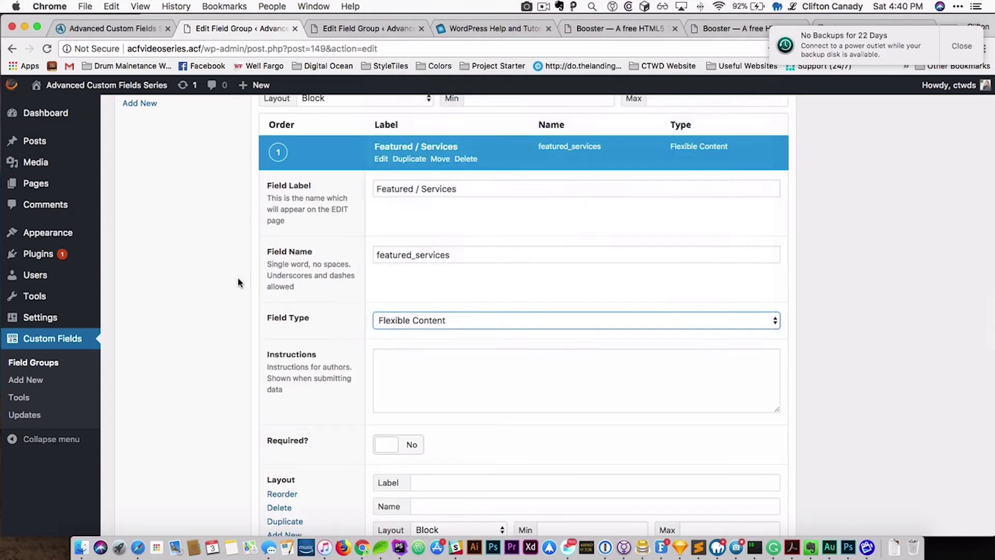
{"action": "scroll", "coordinate": [238, 286], "scroll_direction": "up", "scroll_amount": 3}
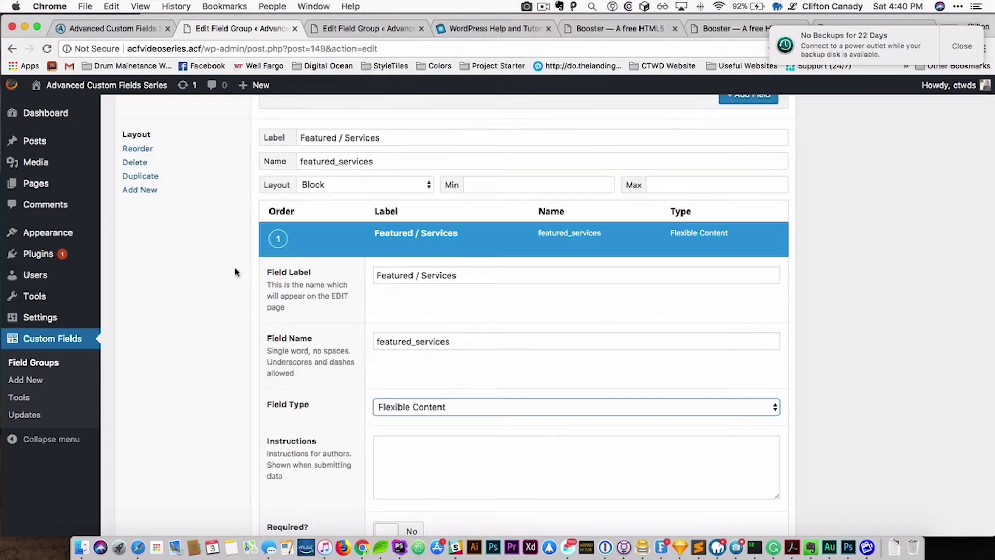
{"action": "left_click", "coordinate": [413, 415]}
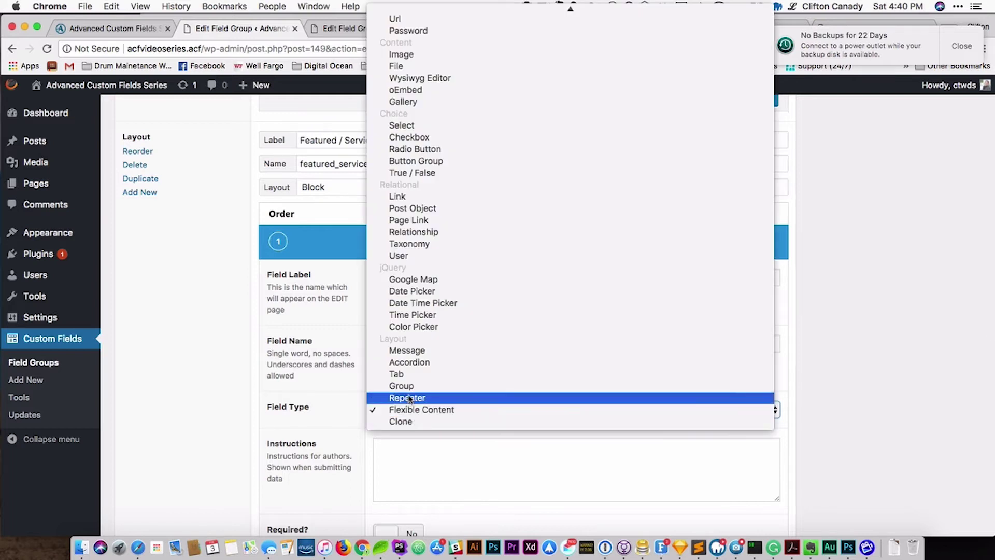
{"action": "left_click", "coordinate": [412, 397]}
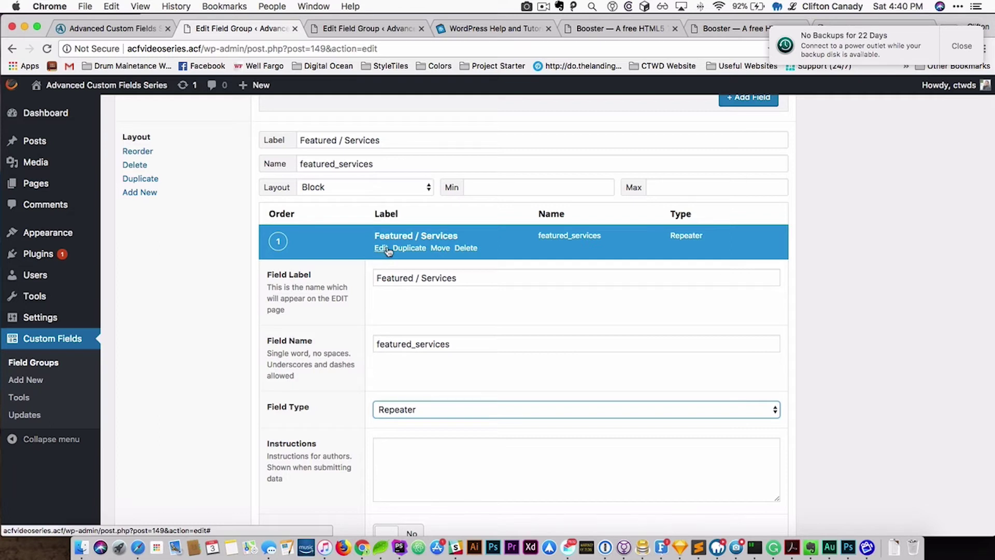
{"action": "scroll", "coordinate": [445, 367], "scroll_direction": "down", "scroll_amount": 7}
{"action": "scroll", "coordinate": [444, 360], "scroll_direction": "up", "scroll_amount": 1}
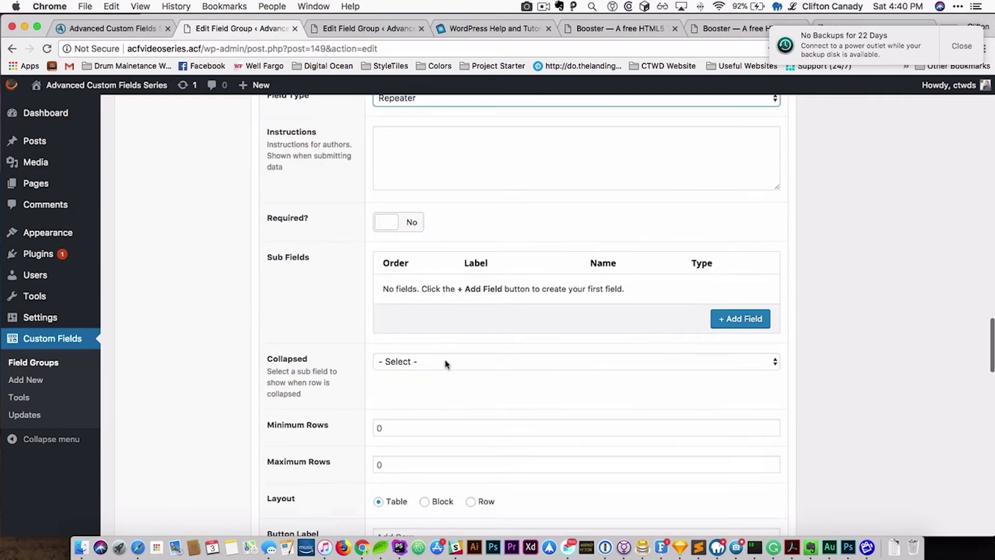
Add a text sub field labelled "Name" to the Featured / Services repeater
{"action": "mouse_move", "coordinate": [47, 233]}
{"action": "left_click", "coordinate": [741, 322]}
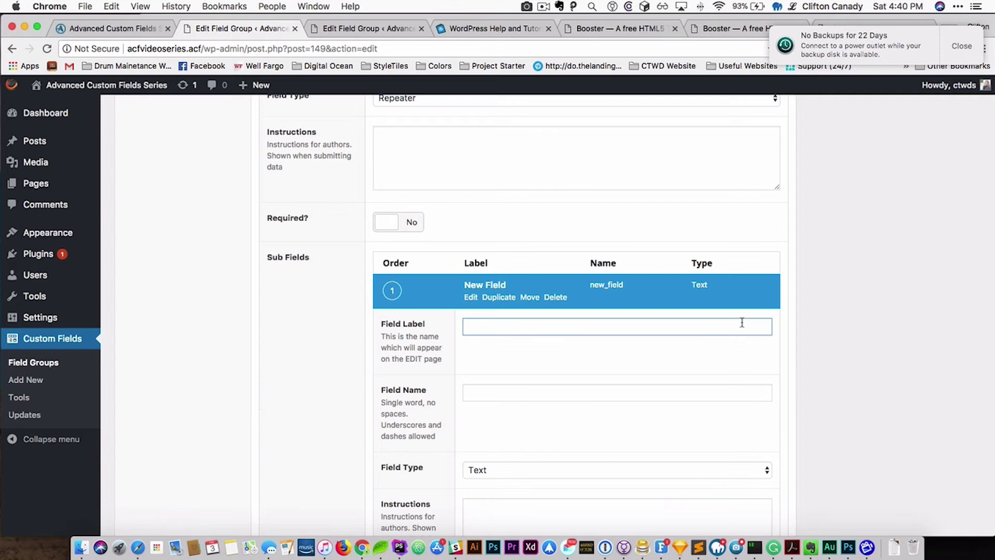
{"action": "type", "text": "Name"}
{"action": "key", "text": "Tab"}
{"action": "key", "text": "Return"}
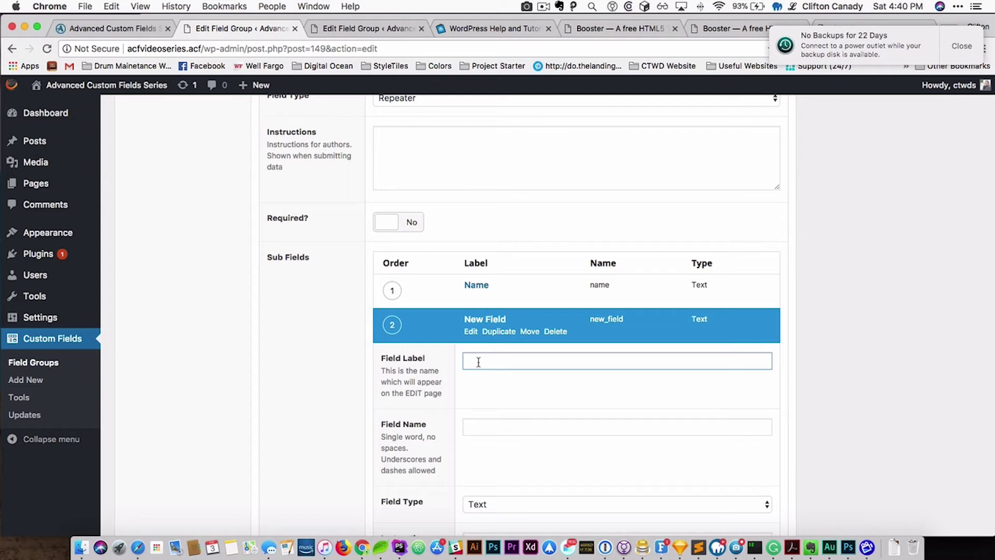
Label the second sub field "Icon", set its field type to Image and collapse it
{"action": "type", "text": "Iconc"}
{"action": "scroll", "coordinate": [474, 365], "scroll_direction": "down", "scroll_amount": 5}
{"action": "left_click", "coordinate": [490, 382]}
{"action": "left_click", "coordinate": [490, 381]}
{"action": "scroll", "coordinate": [468, 460], "scroll_direction": "down", "scroll_amount": 2}
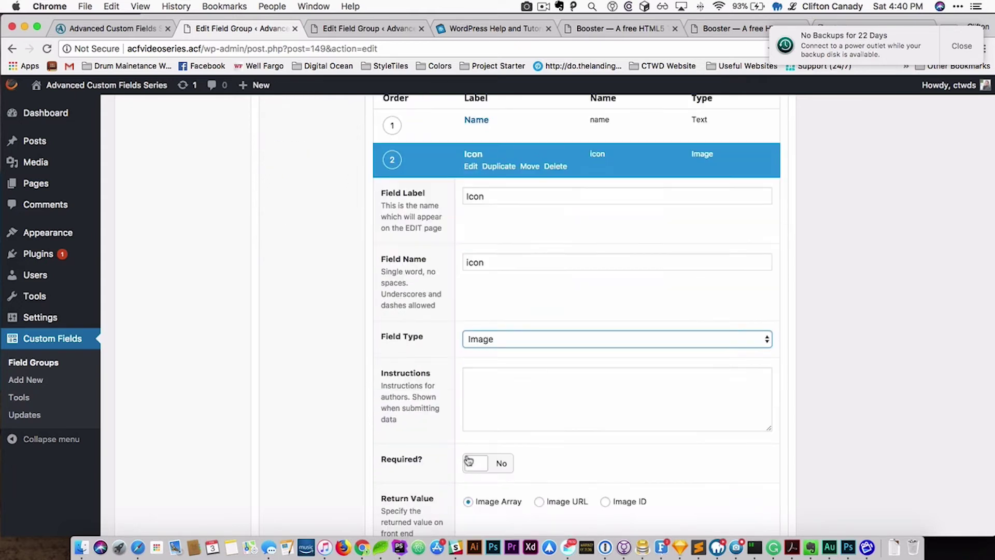
{"action": "scroll", "coordinate": [468, 461], "scroll_direction": "down", "scroll_amount": 2}
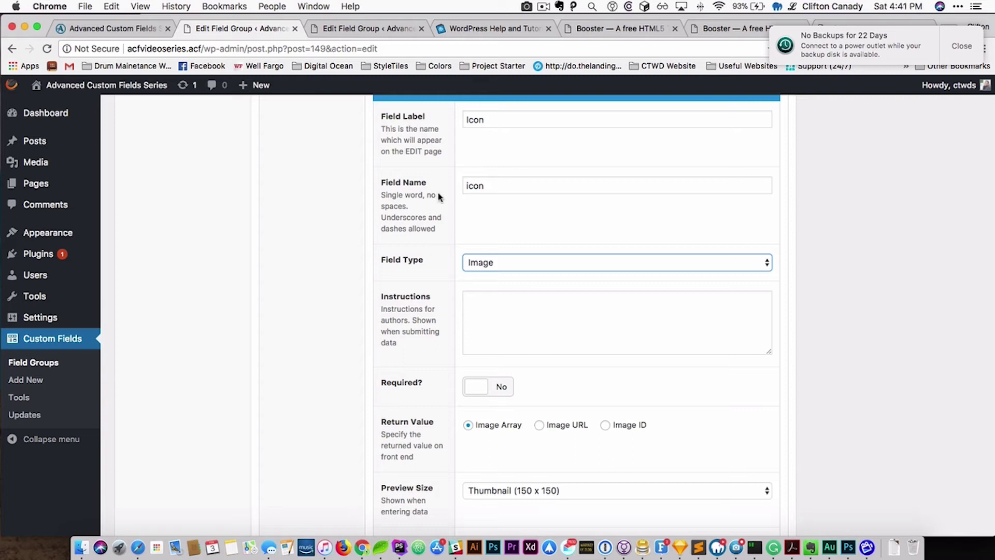
{"action": "scroll", "coordinate": [485, 250], "scroll_direction": "up", "scroll_amount": 2}
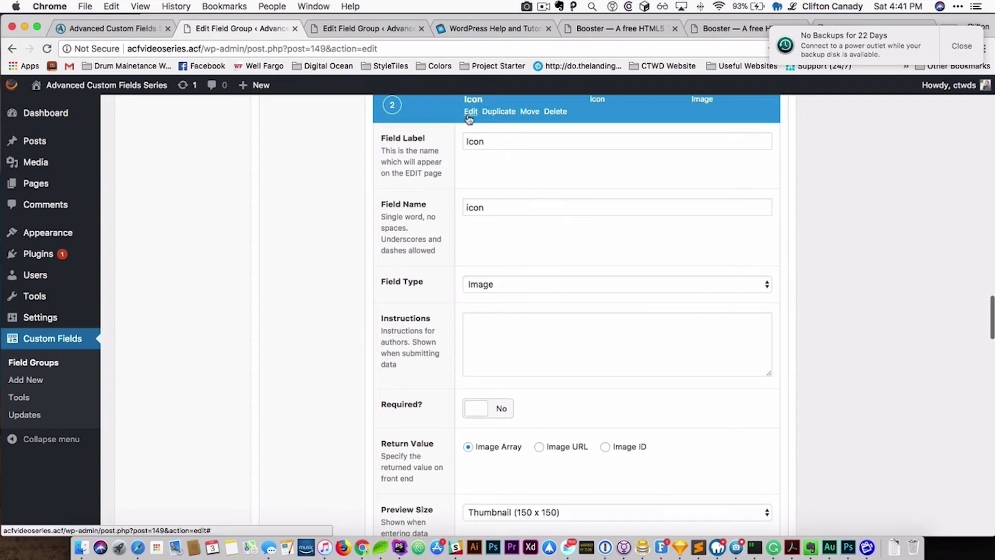
{"action": "left_click", "coordinate": [473, 101]}
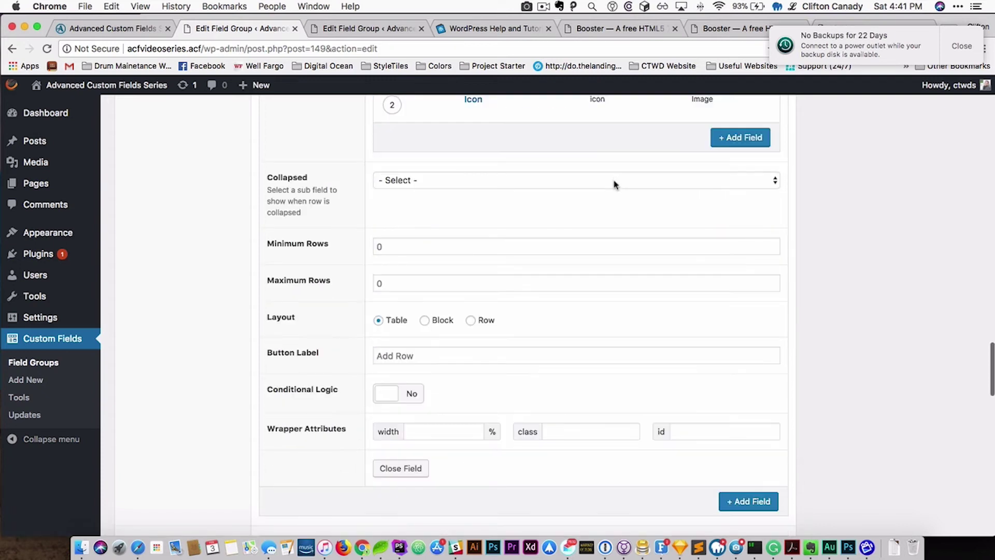
Add a "Description" sub field to the repeater with the field type Text Area and collapse it
{"action": "left_click", "coordinate": [735, 143]}
{"action": "type", "text": "Description"}
{"action": "key", "text": "Tab"}
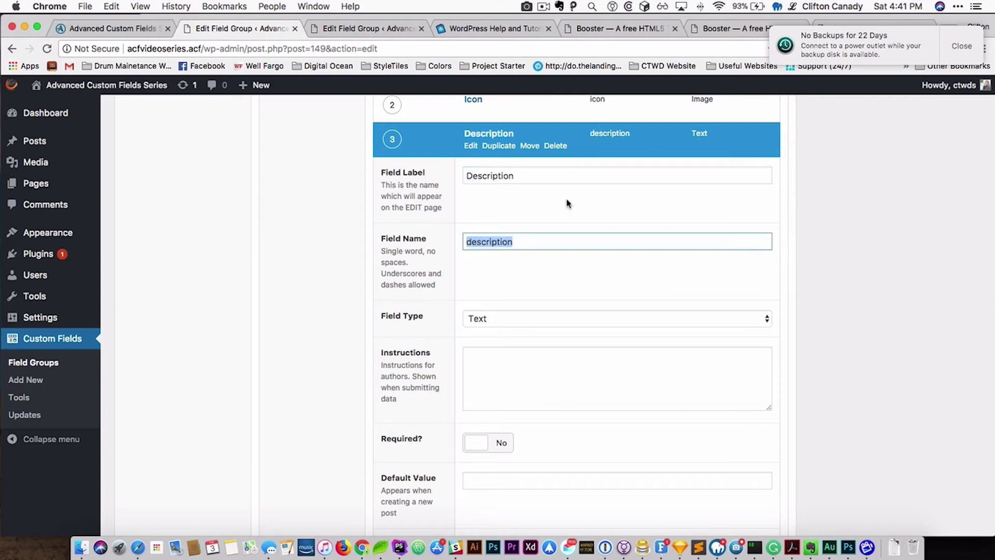
{"action": "left_click", "coordinate": [473, 319]}
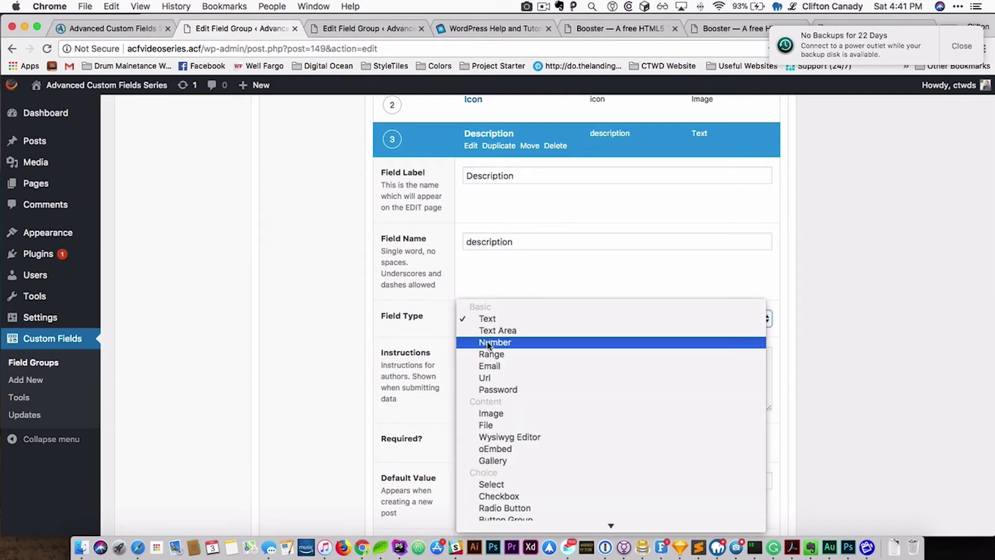
{"action": "left_click", "coordinate": [493, 330]}
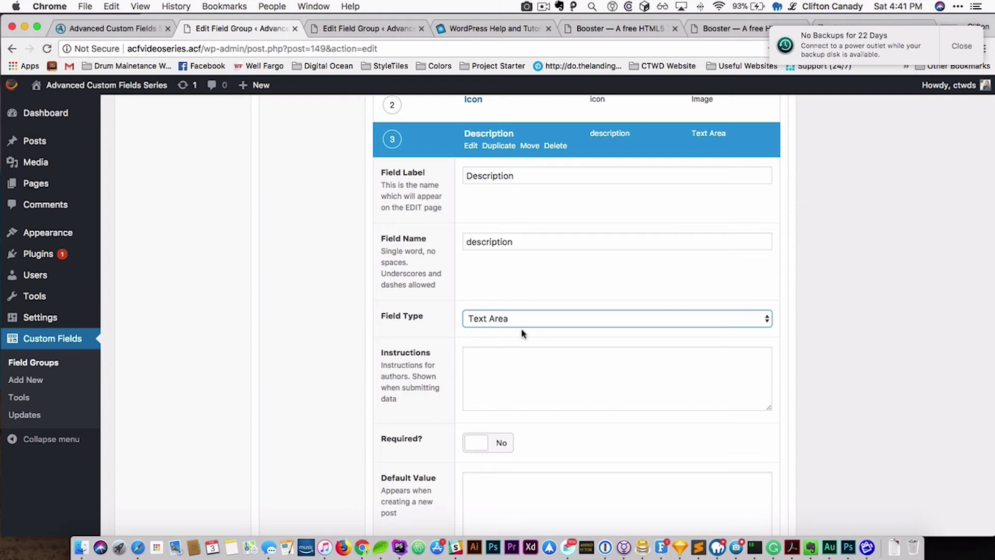
{"action": "scroll", "coordinate": [495, 399], "scroll_direction": "down", "scroll_amount": 5}
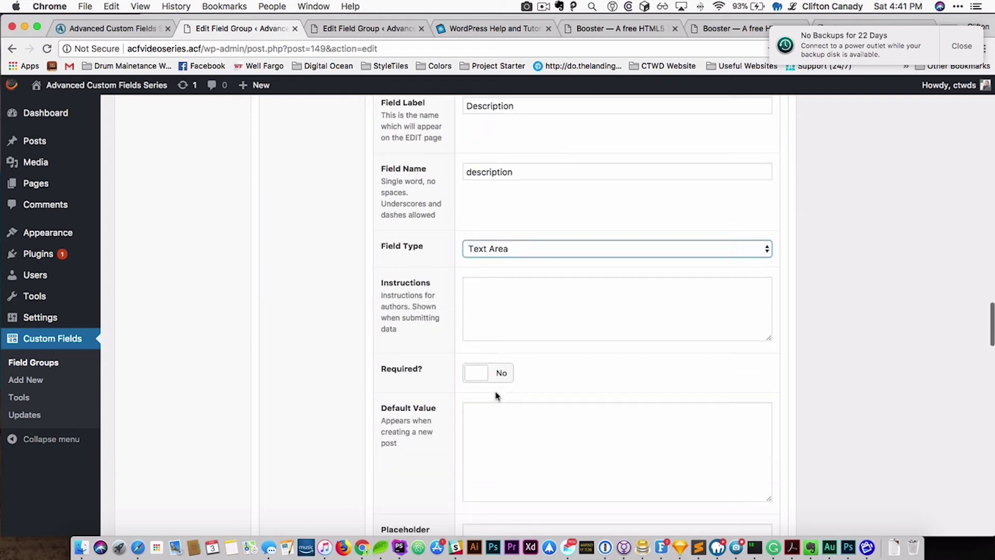
{"action": "scroll", "coordinate": [498, 384], "scroll_direction": "up", "scroll_amount": 8}
{"action": "left_click", "coordinate": [469, 245]}
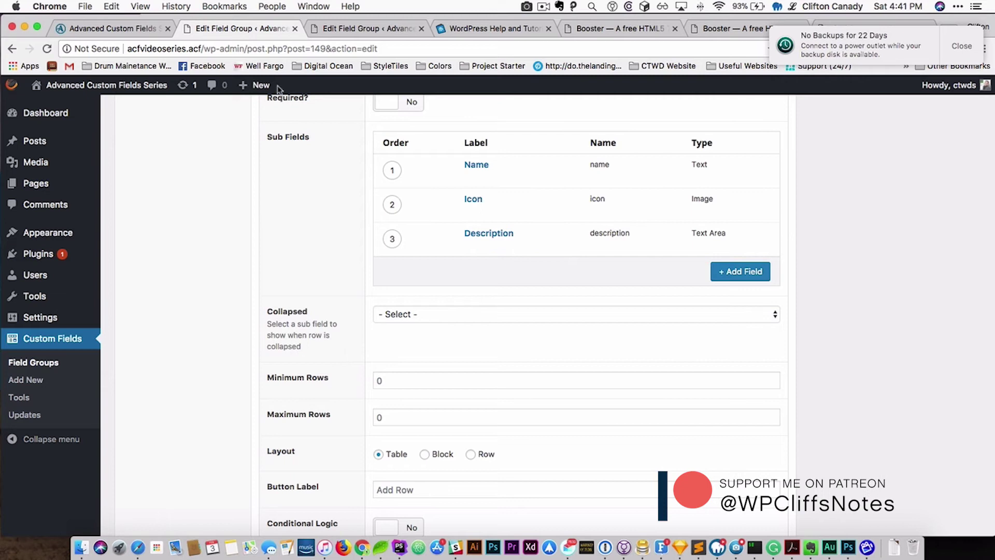
Check the icon feature blocks and their dividing borders on the localhost:4000 page, then return to the field group
{"action": "left_click", "coordinate": [120, 26]}
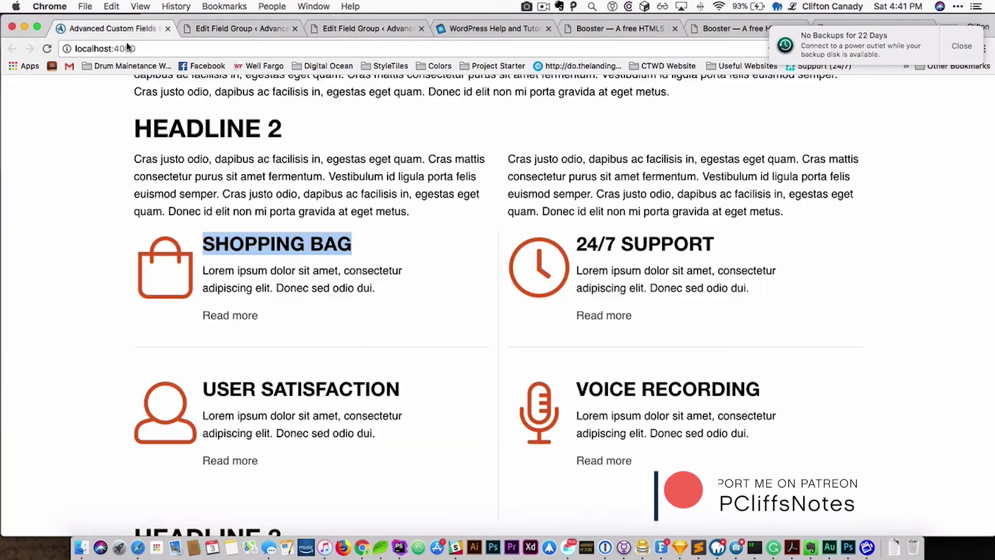
{"action": "scroll", "coordinate": [519, 311], "scroll_direction": "down", "scroll_amount": 2}
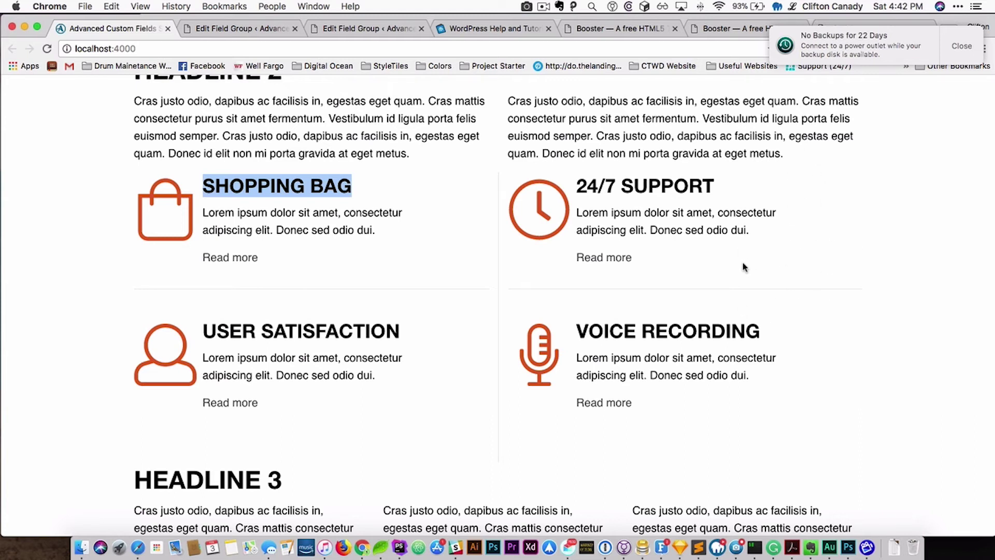
{"action": "left_click", "coordinate": [233, 28]}
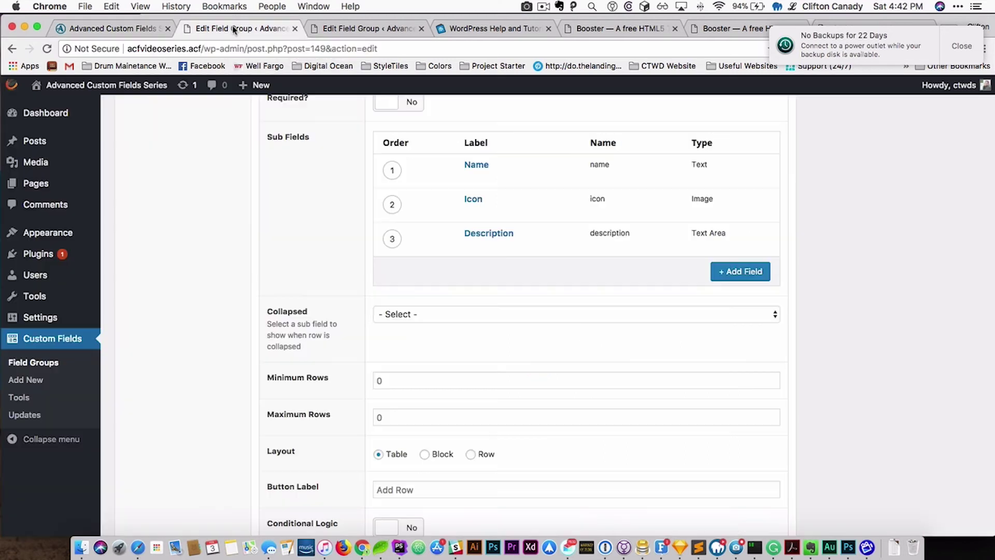
Add a "Bottom Border" sub field with the field type True / False and collapse it
{"action": "left_click", "coordinate": [744, 277]}
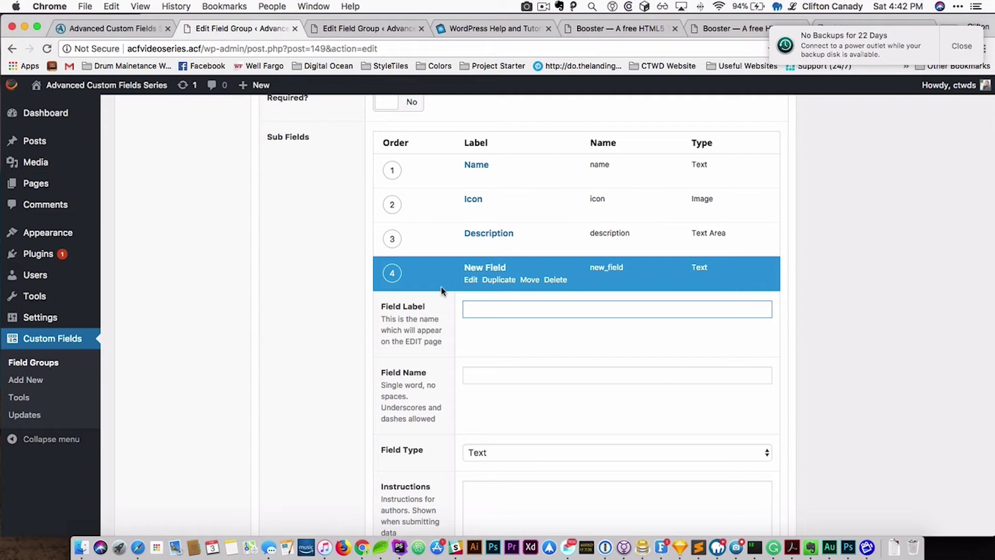
{"action": "type", "text": "Bottom Border"}
{"action": "left_click", "coordinate": [489, 454]}
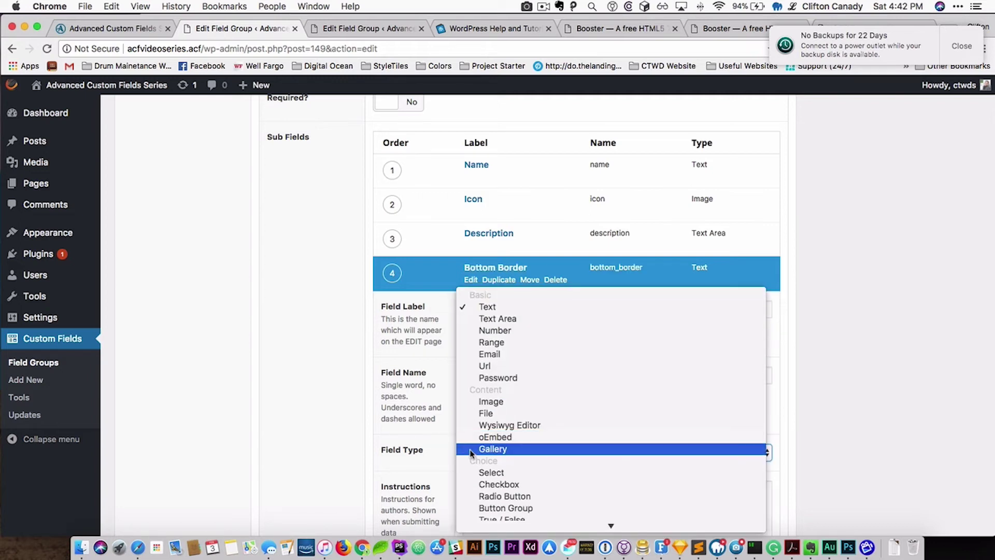
{"action": "left_click", "coordinate": [489, 454]}
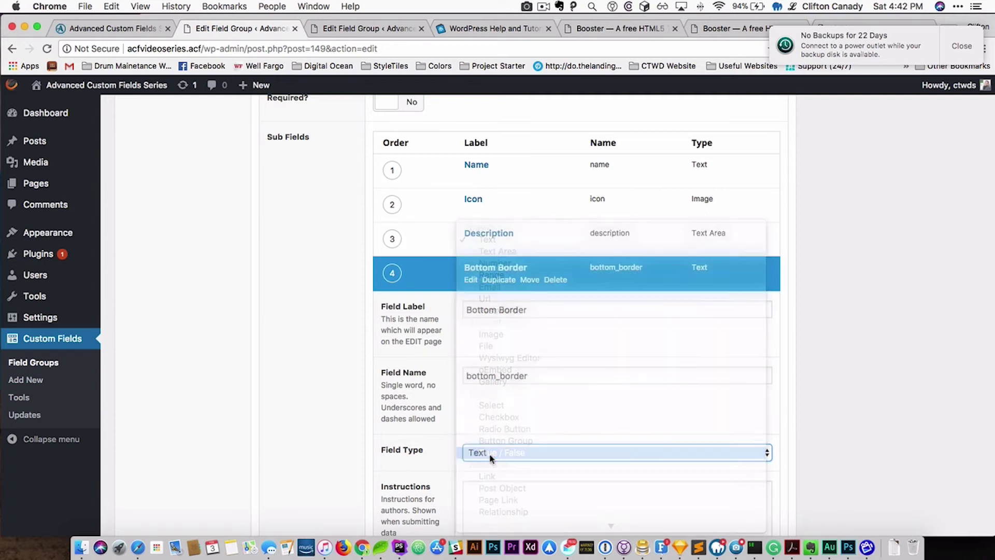
{"action": "left_click", "coordinate": [736, 273]}
Add a sub field labelled "Right Border" and update the Page Builder field group
{"action": "left_click", "coordinate": [740, 304]}
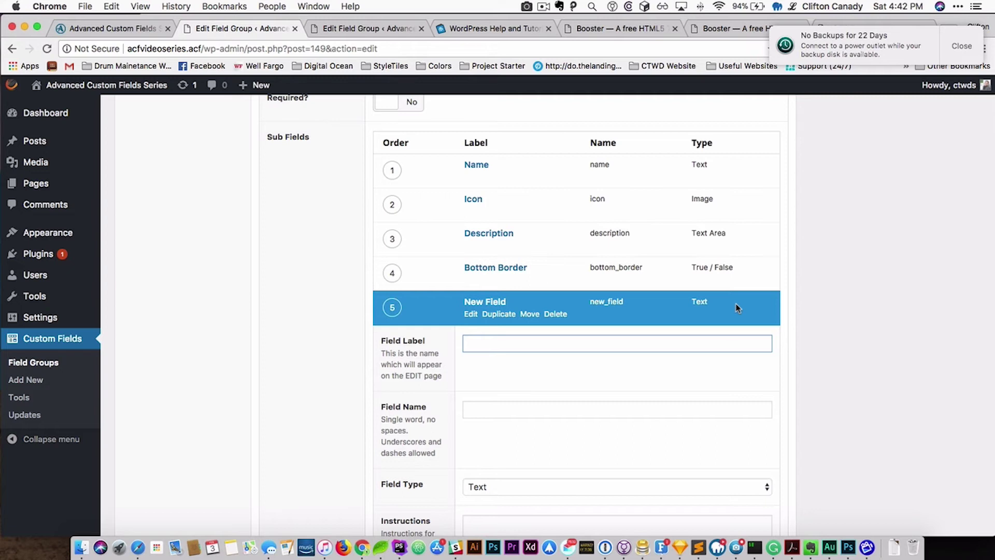
{"action": "type", "text": "Right Border"}
{"action": "key", "text": "Return"}
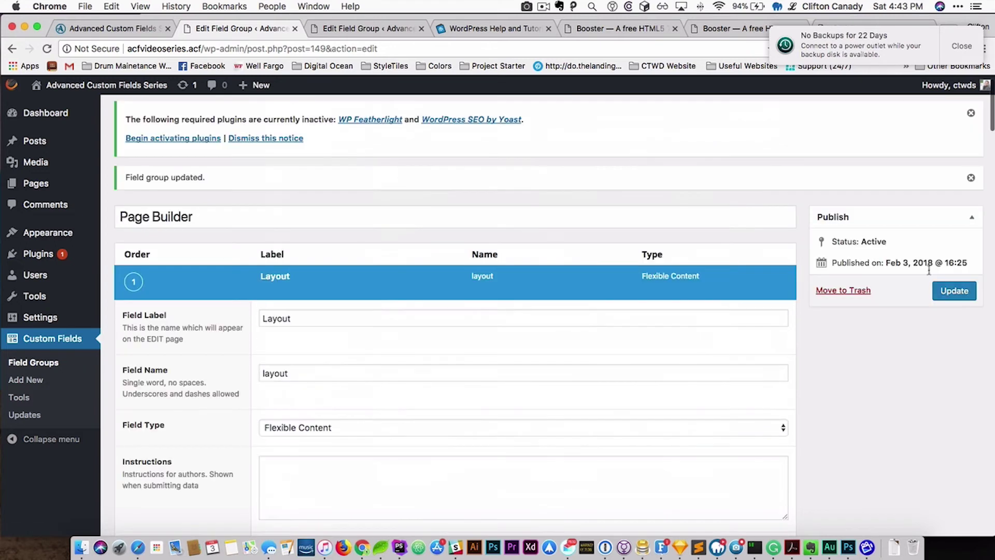
{"action": "left_click", "coordinate": [960, 296]}
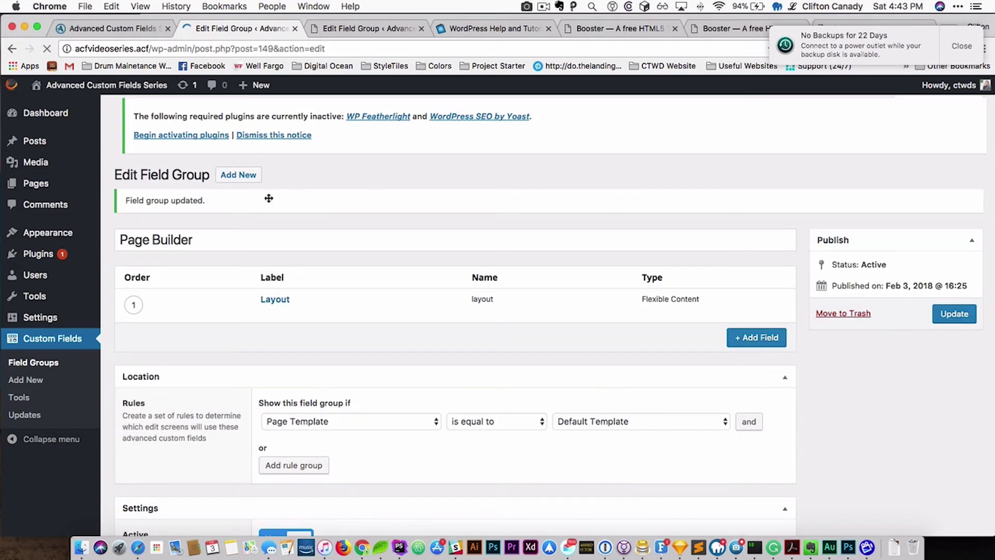
Open the Layout field and its Featured / Services repeater to reach the repeater's sub fields
{"action": "mouse_move", "coordinate": [268, 314]}
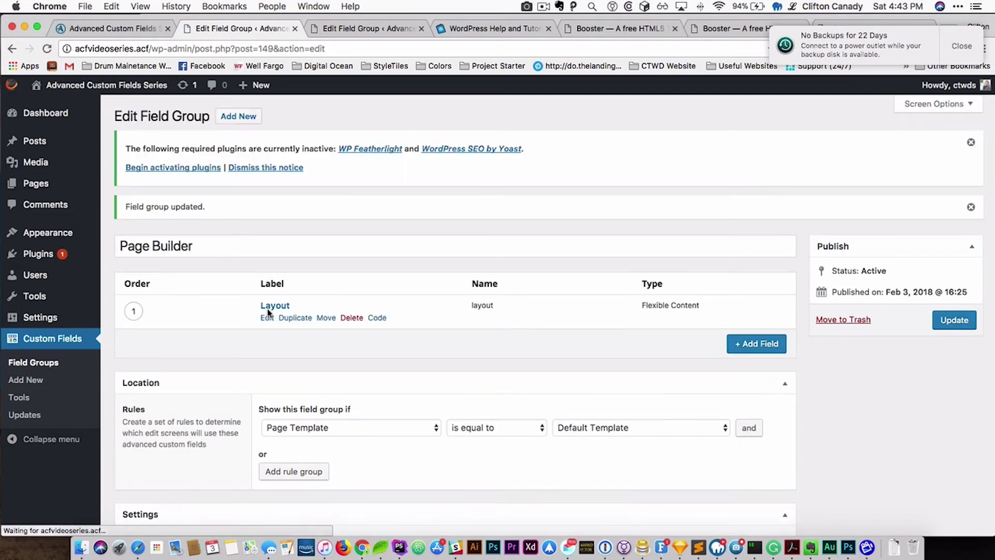
{"action": "left_click", "coordinate": [268, 318]}
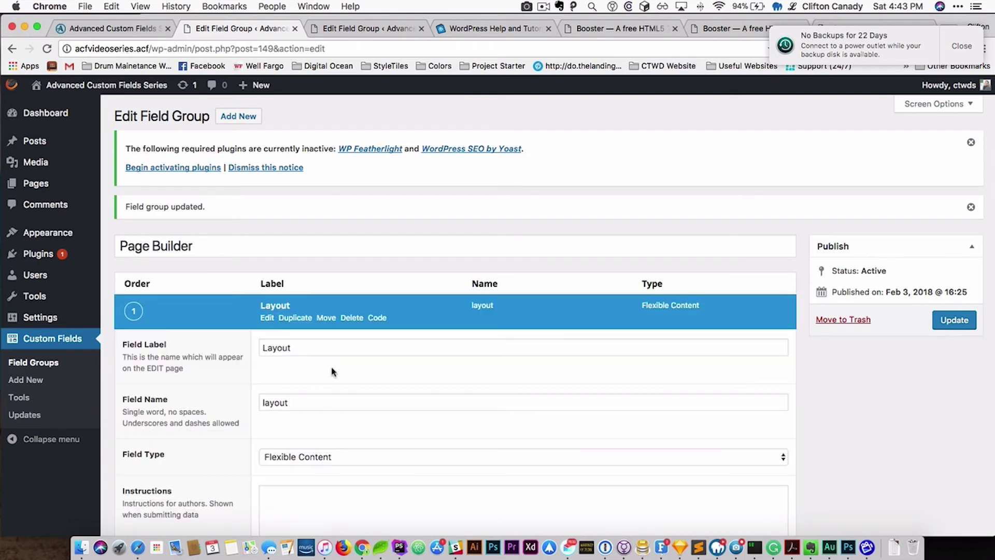
{"action": "scroll", "coordinate": [337, 373], "scroll_direction": "down", "scroll_amount": 10}
{"action": "scroll", "coordinate": [361, 380], "scroll_direction": "down", "scroll_amount": 20}
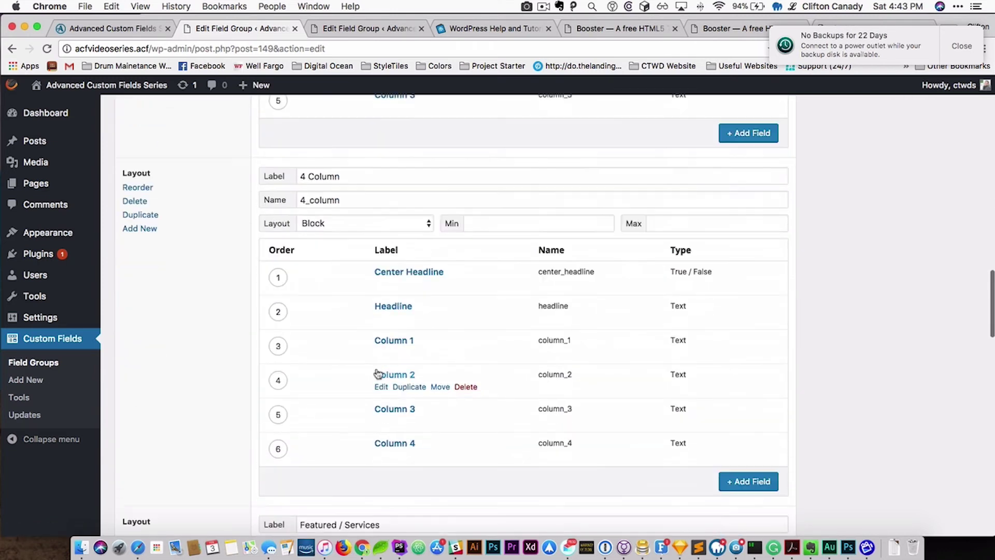
{"action": "left_click", "coordinate": [381, 231]}
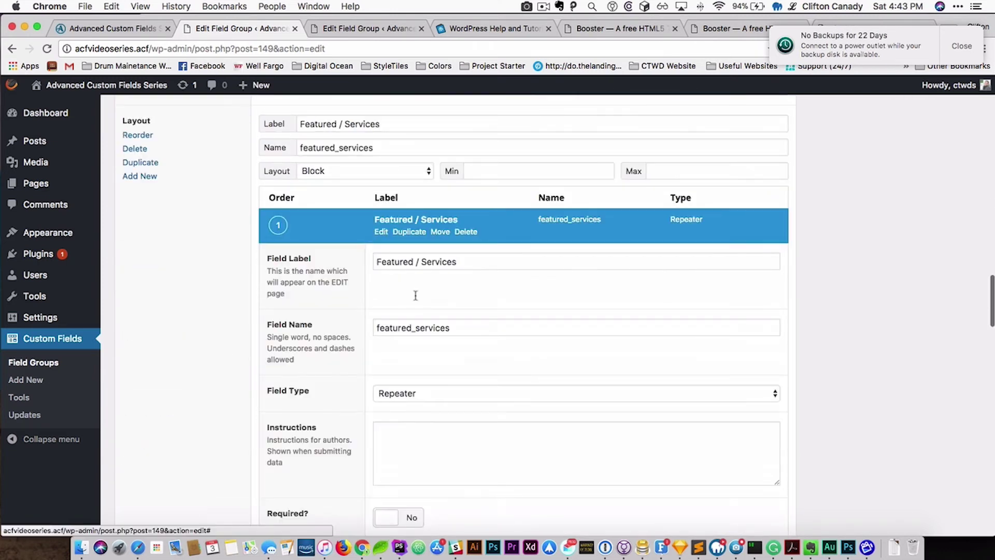
{"action": "scroll", "coordinate": [431, 314], "scroll_direction": "down", "scroll_amount": 10}
{"action": "mouse_move", "coordinate": [440, 310]}
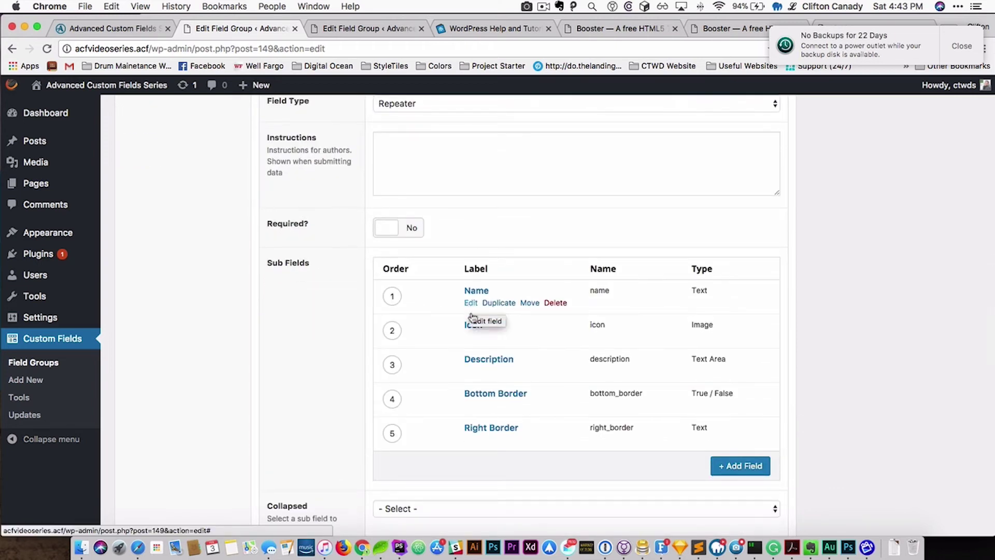
Move Right Border and Bottom Border to the first two sub field positions and set the repeater's layout to Block
{"action": "mouse_move", "coordinate": [406, 421]}
{"action": "left_click_drag", "start_coordinate": [390, 432], "coordinate": [390, 293]}
{"action": "left_click_drag", "start_coordinate": [391, 434], "coordinate": [394, 331]}
{"action": "scroll", "coordinate": [418, 366], "scroll_direction": "down", "scroll_amount": 5}
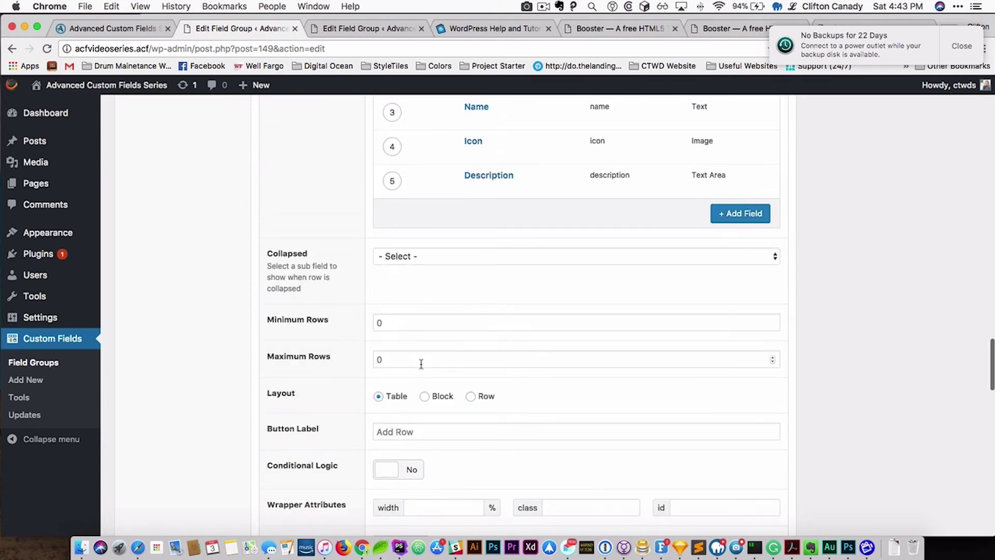
{"action": "left_click", "coordinate": [444, 398]}
Set the wrapper width of the Right Border sub field to 25%
{"action": "scroll", "coordinate": [460, 315], "scroll_direction": "up", "scroll_amount": 6}
{"action": "scroll", "coordinate": [471, 270], "scroll_direction": "down", "scroll_amount": 2}
{"action": "left_click", "coordinate": [472, 250]}
{"action": "scroll", "coordinate": [512, 382], "scroll_direction": "down", "scroll_amount": 8}
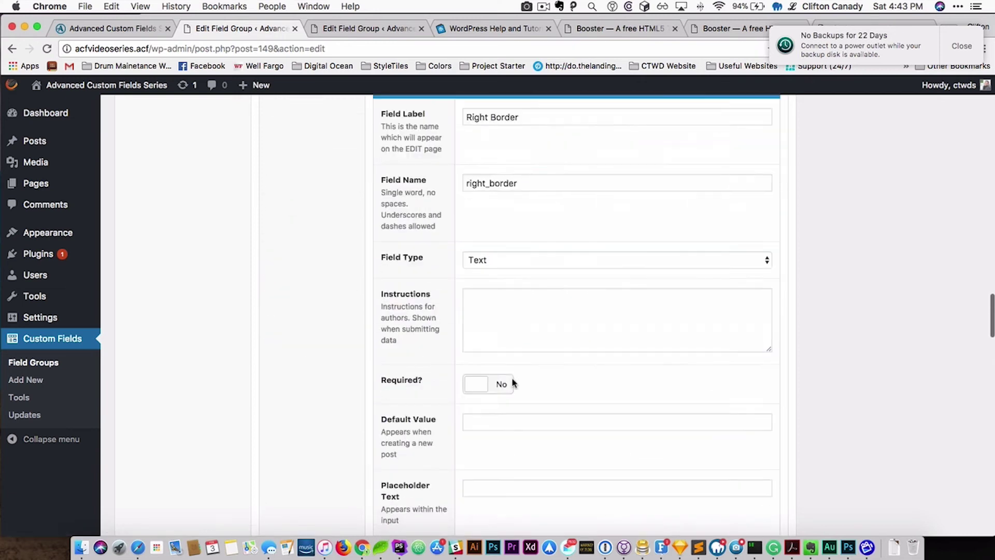
{"action": "scroll", "coordinate": [513, 379], "scroll_direction": "up", "scroll_amount": 5}
{"action": "scroll", "coordinate": [513, 379], "scroll_direction": "down", "scroll_amount": 5}
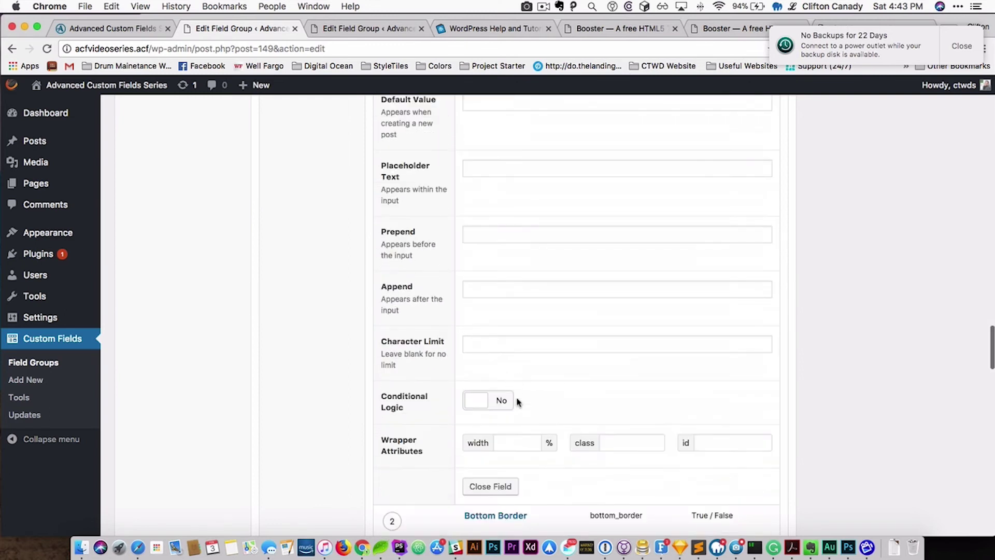
{"action": "left_click", "coordinate": [504, 442]}
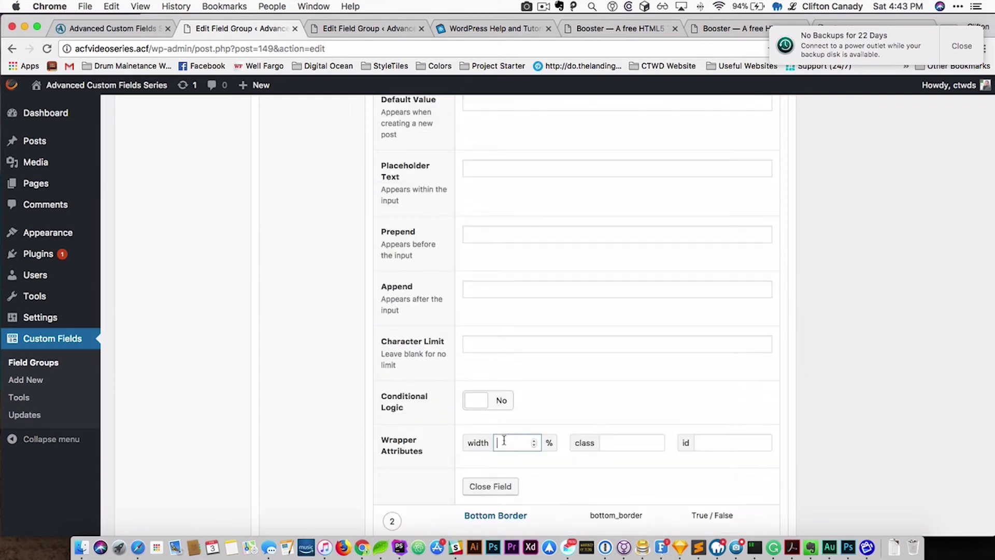
{"action": "type", "text": "25"}
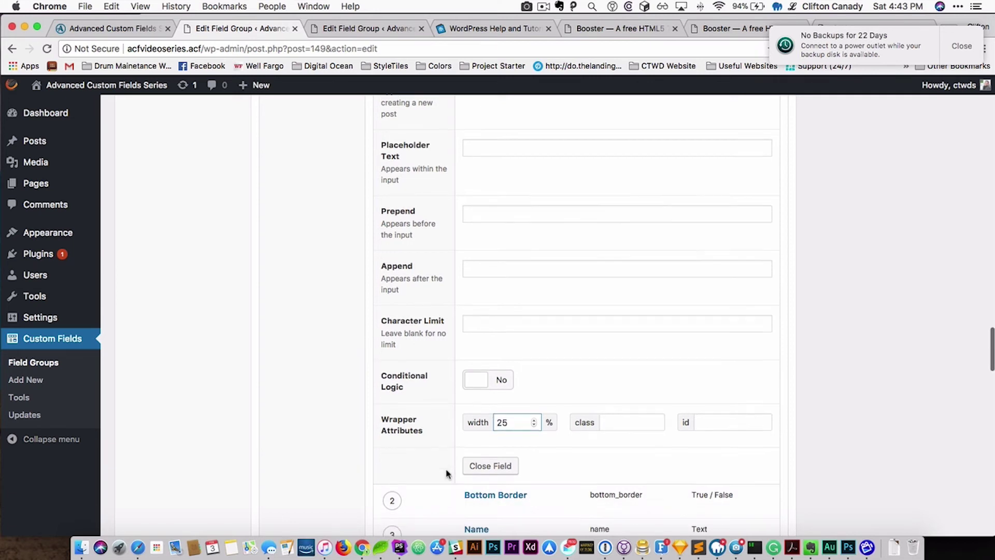
Set the wrapper width of the Bottom Border sub field to 25%
{"action": "scroll", "coordinate": [467, 446], "scroll_direction": "down", "scroll_amount": 4}
{"action": "left_click", "coordinate": [470, 311]}
{"action": "scroll", "coordinate": [473, 322], "scroll_direction": "down", "scroll_amount": 10}
{"action": "left_click", "coordinate": [500, 247]}
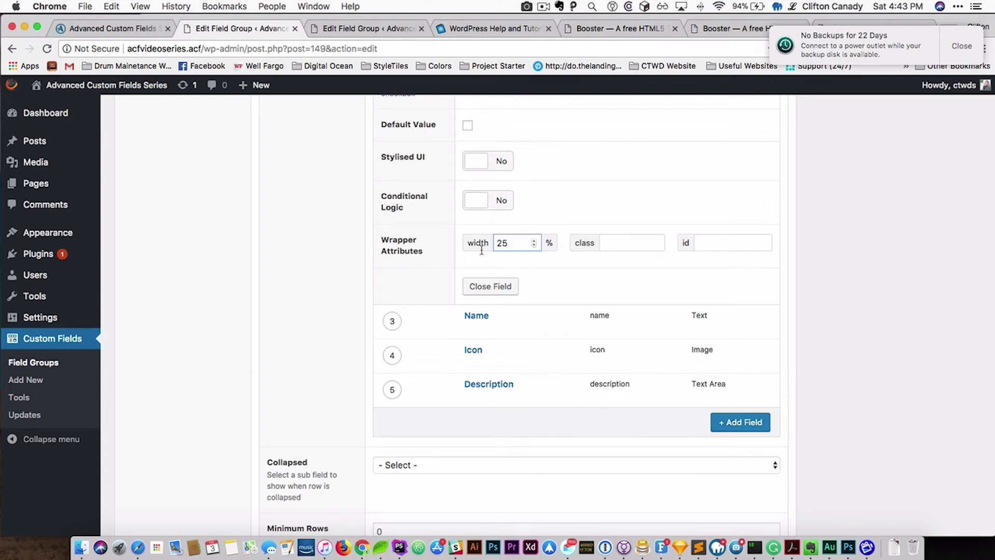
Set the wrapper width of the Name sub field to 100%
{"action": "left_click", "coordinate": [470, 327]}
{"action": "scroll", "coordinate": [496, 377], "scroll_direction": "down", "scroll_amount": 1}
{"action": "scroll", "coordinate": [496, 377], "scroll_direction": "down", "scroll_amount": 9}
{"action": "scroll", "coordinate": [506, 368], "scroll_direction": "down", "scroll_amount": 3}
{"action": "left_click", "coordinate": [509, 338]}
{"action": "type", "text": "100"}
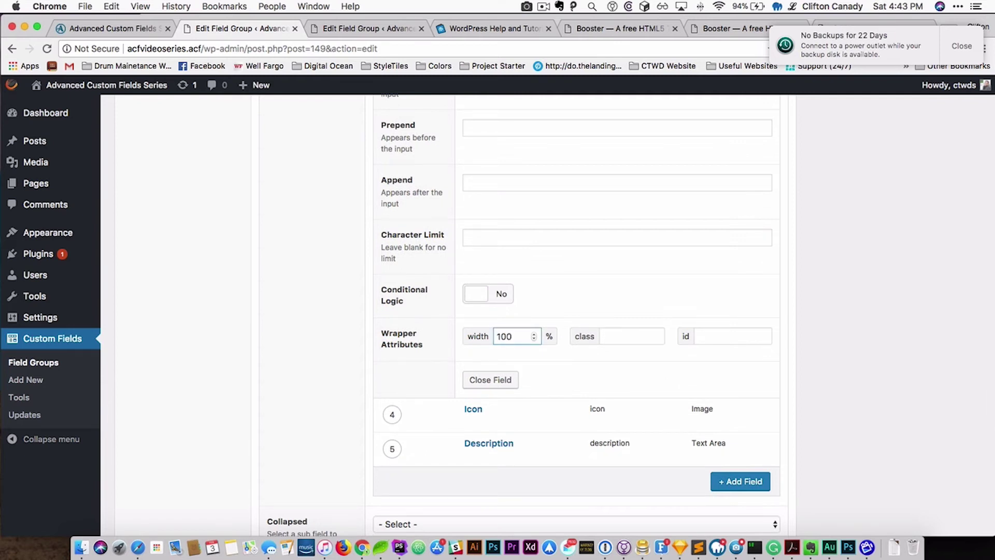
Set the wrapper width of the Icon sub field to 30%
{"action": "left_click", "coordinate": [472, 421]}
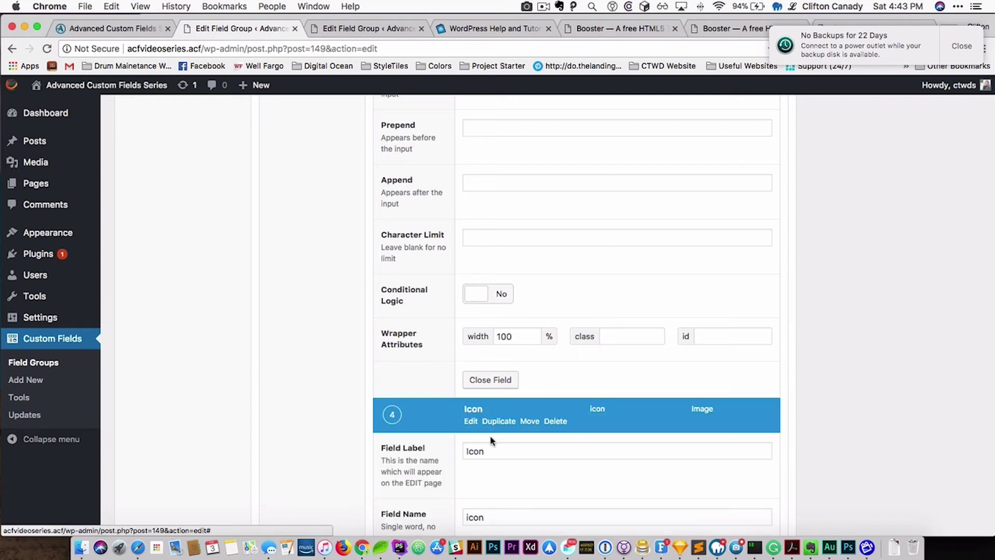
{"action": "scroll", "coordinate": [491, 437], "scroll_direction": "down", "scroll_amount": 6}
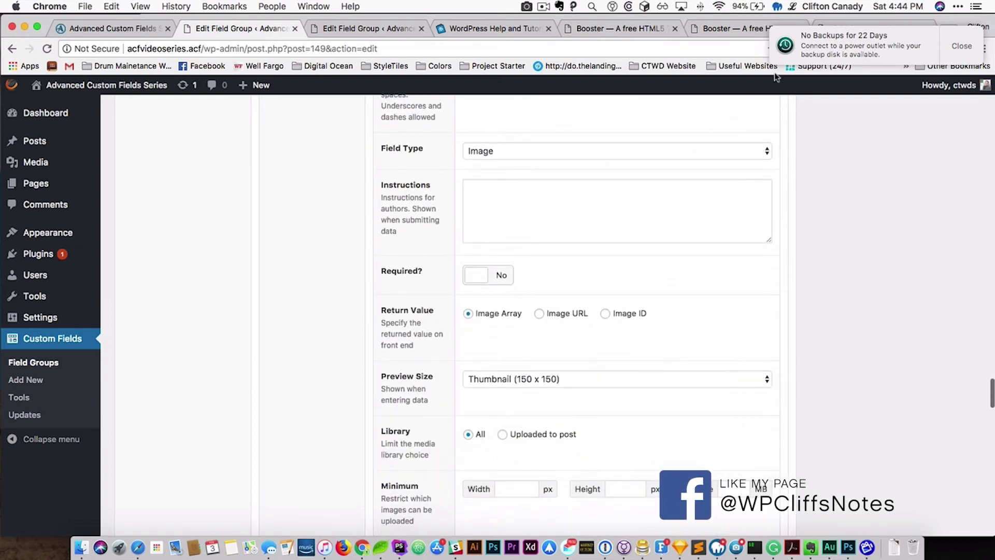
{"action": "scroll", "coordinate": [507, 317], "scroll_direction": "up", "scroll_amount": 1}
{"action": "scroll", "coordinate": [507, 318], "scroll_direction": "down", "scroll_amount": 11}
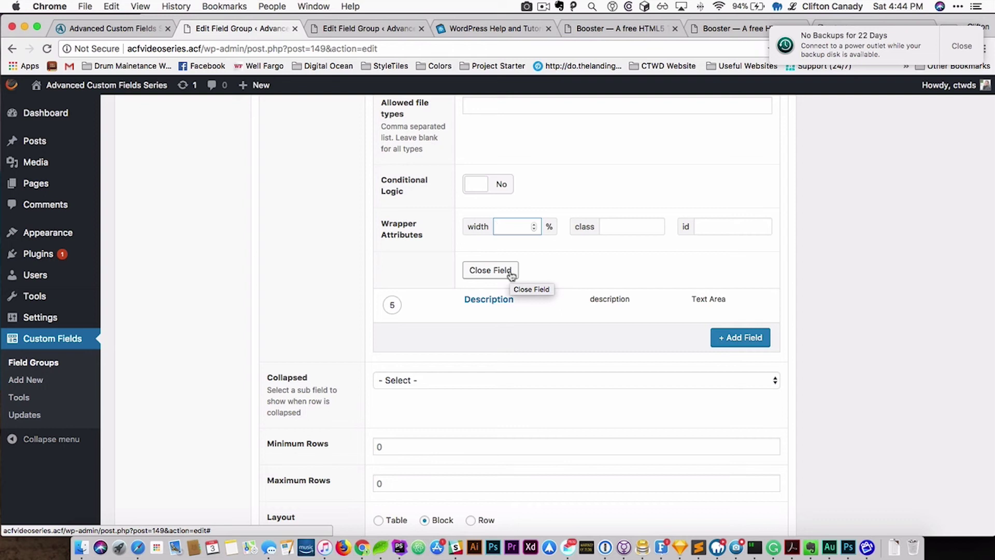
{"action": "type", "text": "39"}
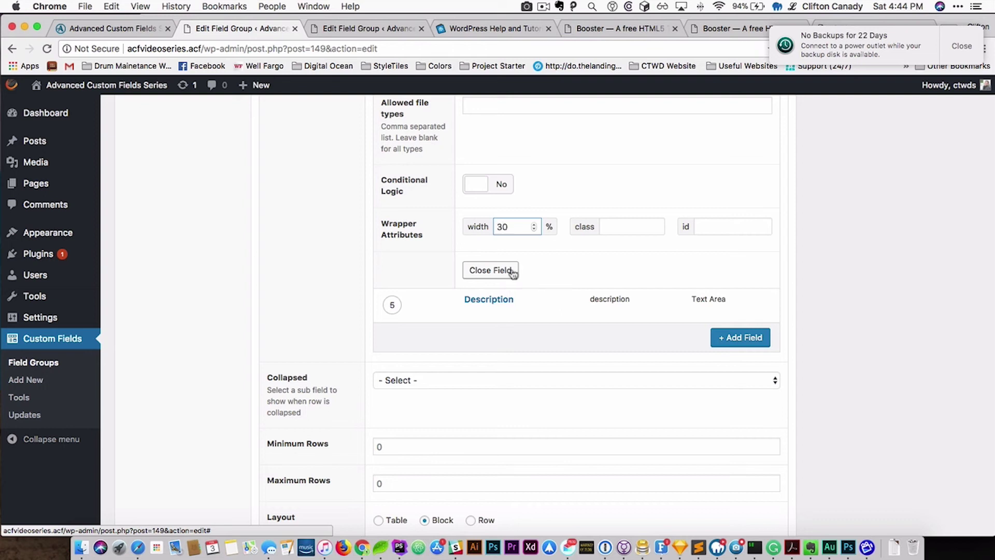
Set the wrapper width of the Description sub field to 75% and update the field group
{"action": "left_click", "coordinate": [470, 311]}
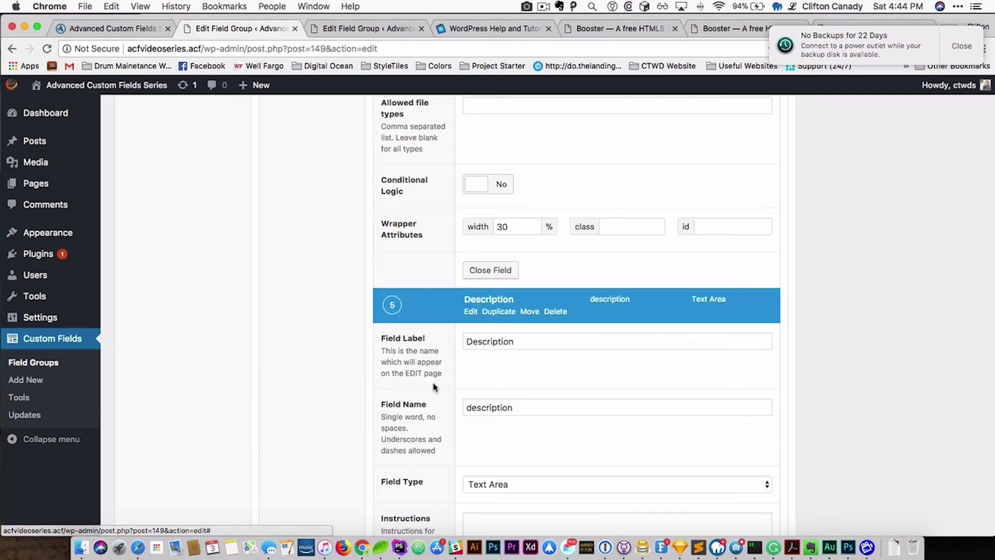
{"action": "scroll", "coordinate": [435, 387], "scroll_direction": "down", "scroll_amount": 3}
{"action": "scroll", "coordinate": [492, 394], "scroll_direction": "down", "scroll_amount": 15}
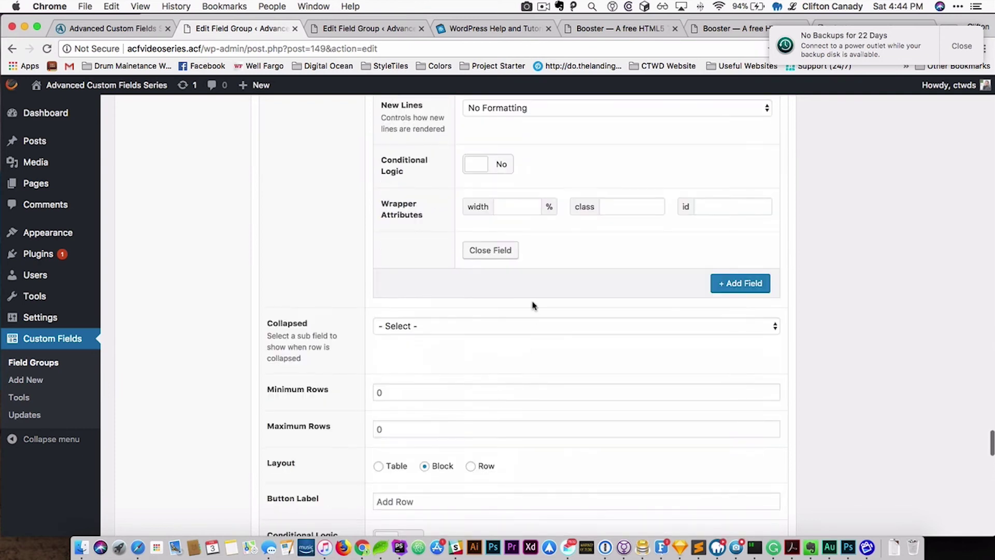
{"action": "left_click", "coordinate": [509, 206]}
{"action": "type", "text": "75"}
{"action": "scroll", "coordinate": [886, 260], "scroll_direction": "up", "scroll_amount": 10}
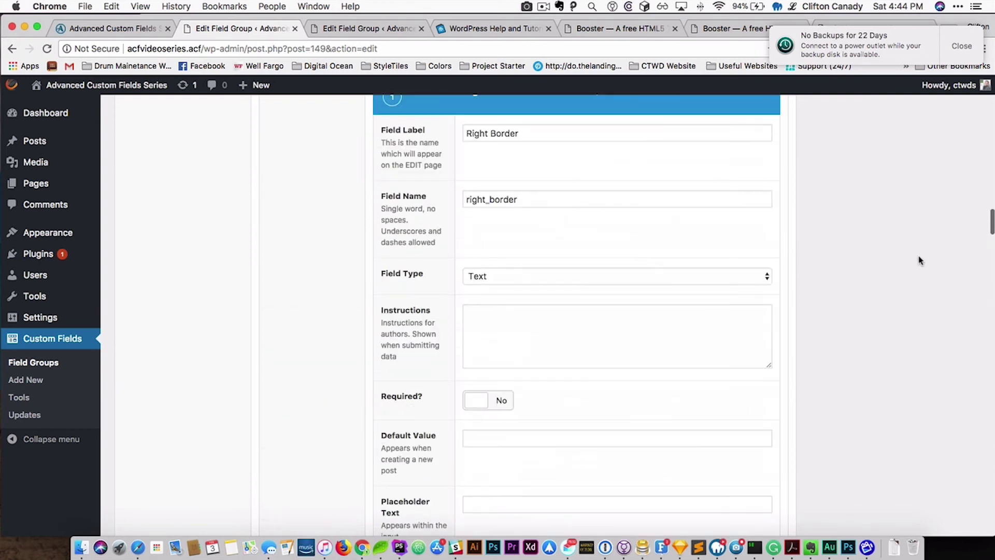
{"action": "scroll", "coordinate": [920, 262], "scroll_direction": "up", "scroll_amount": 10}
{"action": "left_click", "coordinate": [957, 118]}
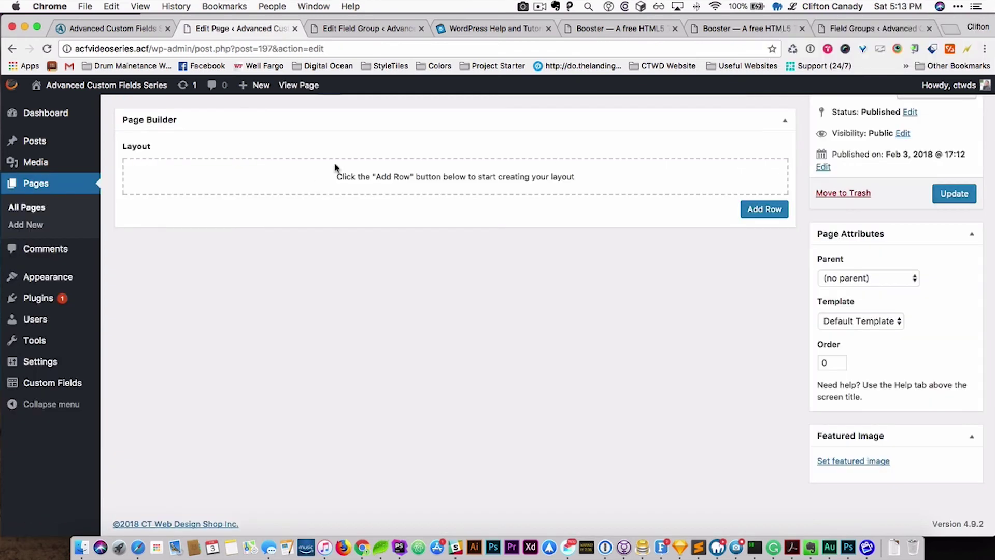
Add a 1 Column row to the empty layout of the Page Builder page
{"action": "scroll", "coordinate": [338, 160], "scroll_direction": "up", "scroll_amount": 4}
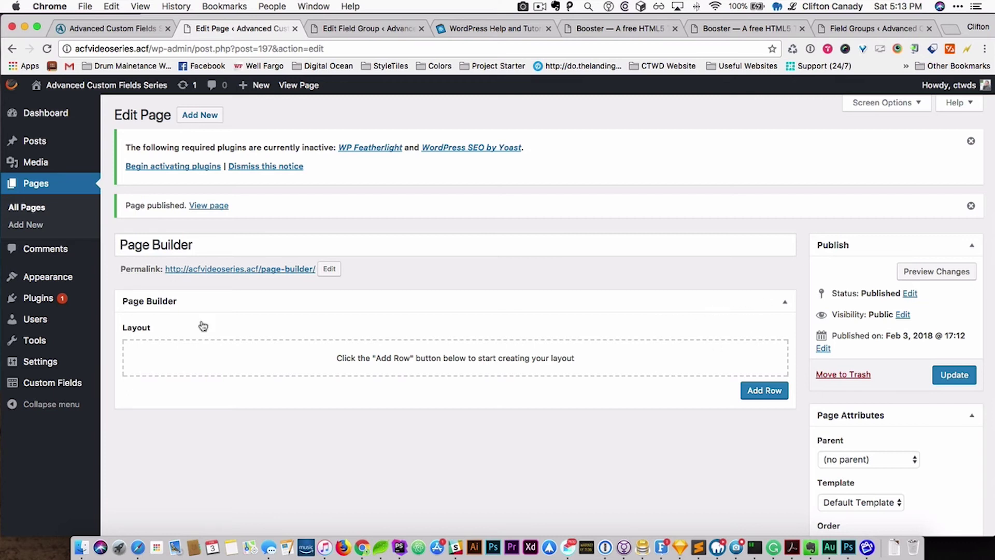
{"action": "scroll", "coordinate": [606, 326], "scroll_direction": "down", "scroll_amount": 3}
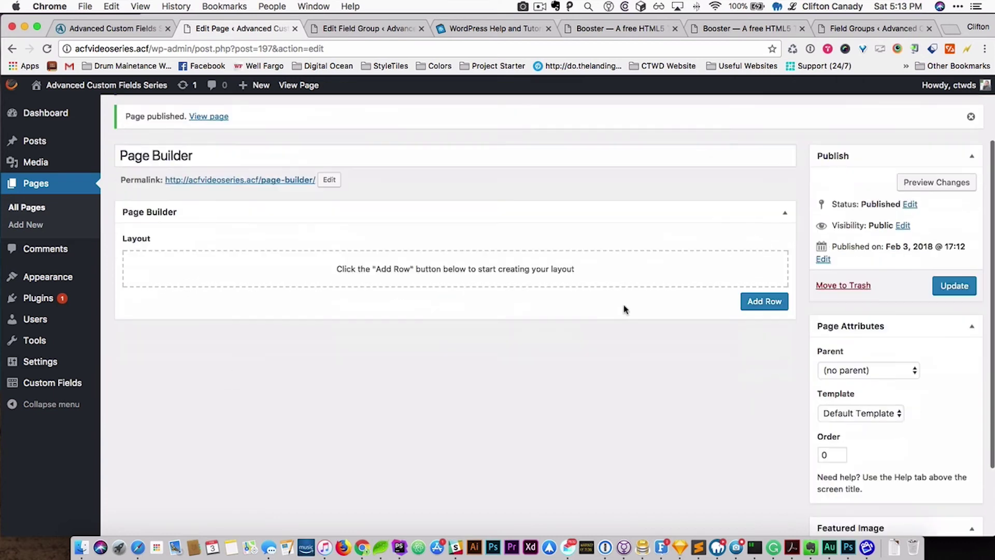
{"action": "left_click", "coordinate": [764, 299]}
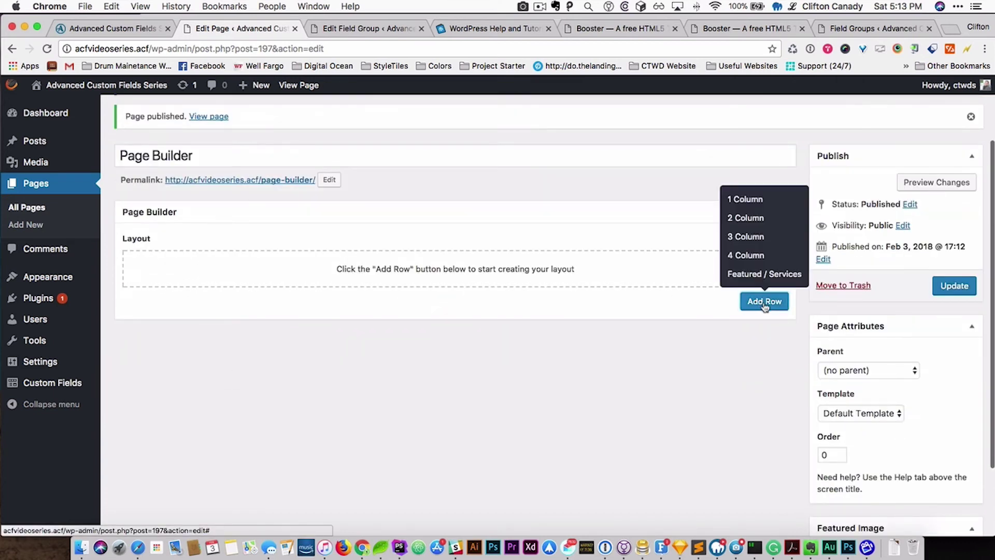
{"action": "left_click", "coordinate": [748, 201]}
{"action": "scroll", "coordinate": [211, 382], "scroll_direction": "down", "scroll_amount": 5}
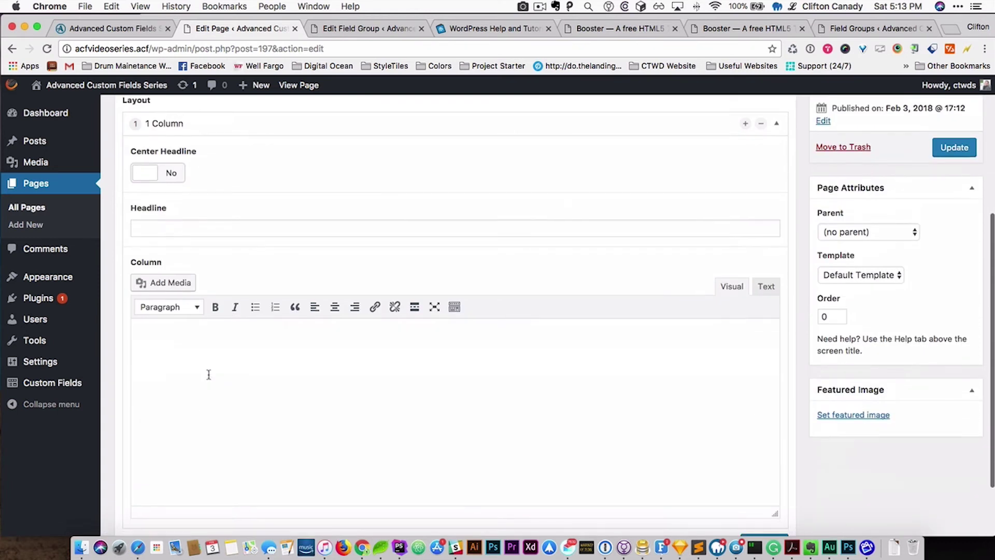
Turn on Center Headline for the 1 Column row and enter "Headline 1" as its headline
{"action": "left_click", "coordinate": [178, 235]}
{"action": "left_click", "coordinate": [136, 177]}
{"action": "left_click", "coordinate": [162, 227]}
{"action": "type", "text": "H"}
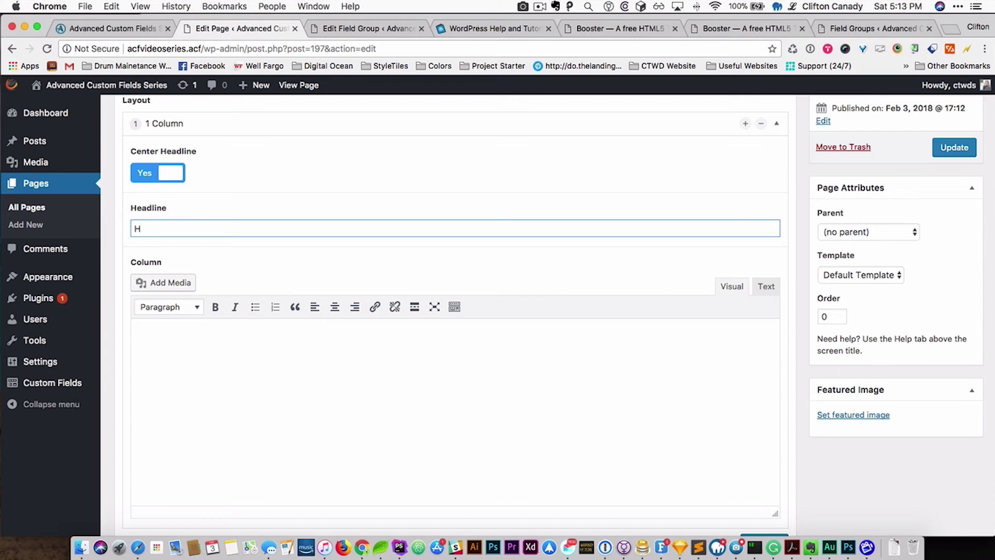
{"action": "type", "text": "eadline 1"}
{"action": "key", "text": "Tab"}
Copy one paragraph of placeholder text from LittleIpsum and paste it twice into the 1 Column row's content
{"action": "left_click", "coordinate": [198, 375]}
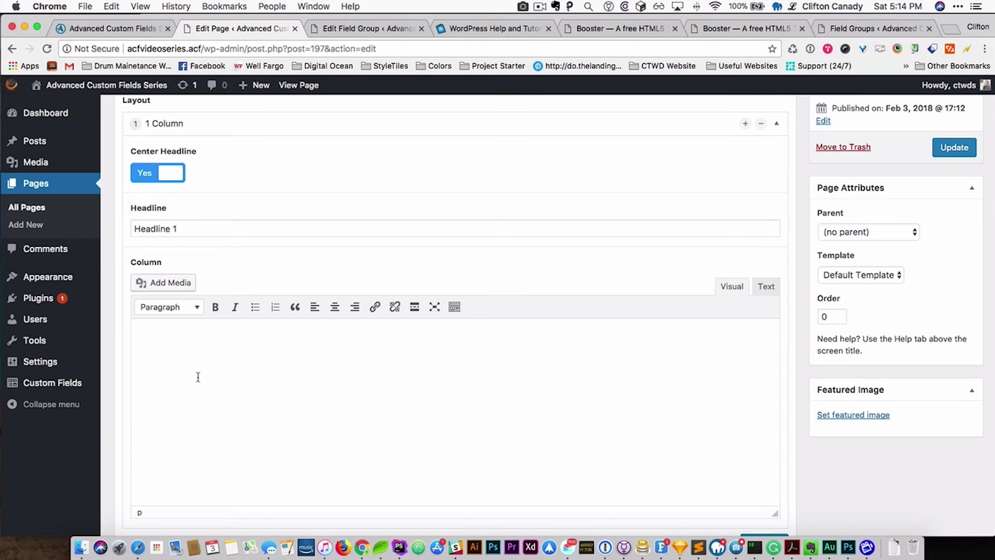
{"action": "left_click", "coordinate": [798, 7]}
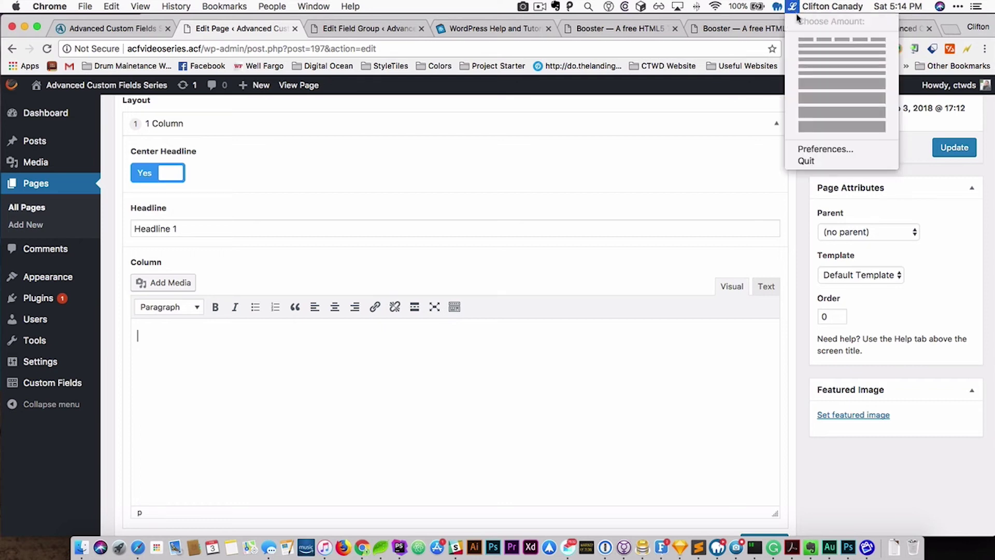
{"action": "left_click", "coordinate": [811, 83]}
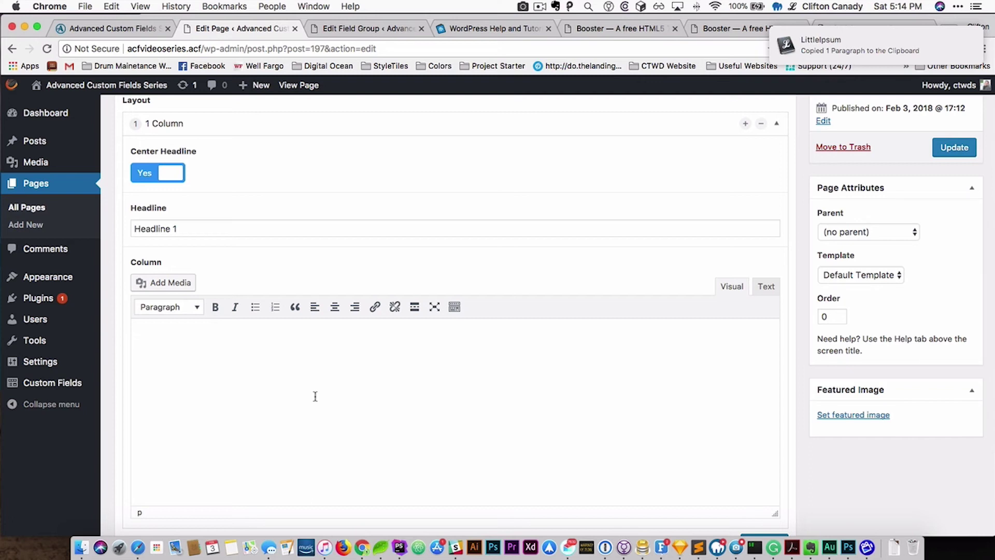
{"action": "scroll", "coordinate": [306, 368], "scroll_direction": "down", "scroll_amount": 3}
{"action": "key", "text": "super+v"}
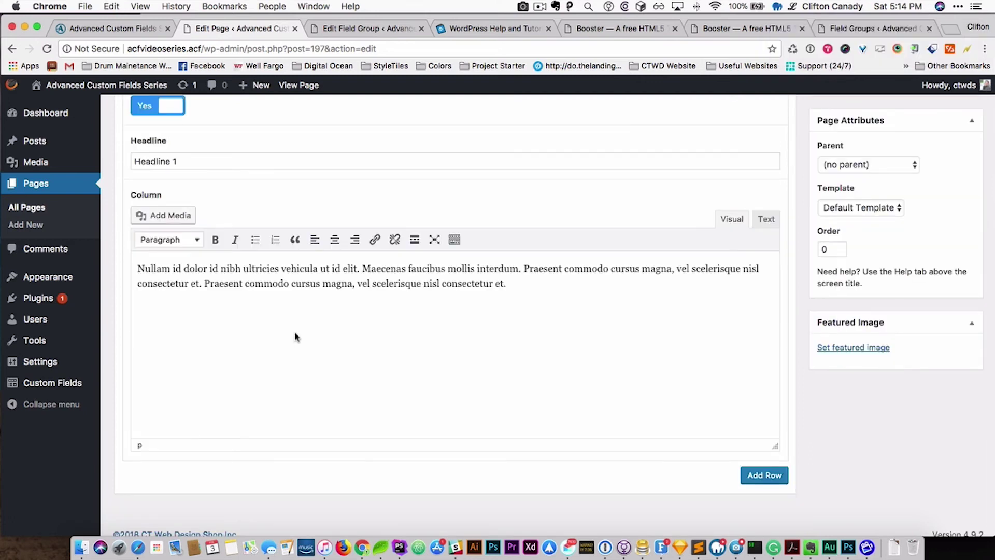
{"action": "key", "text": "super+v"}
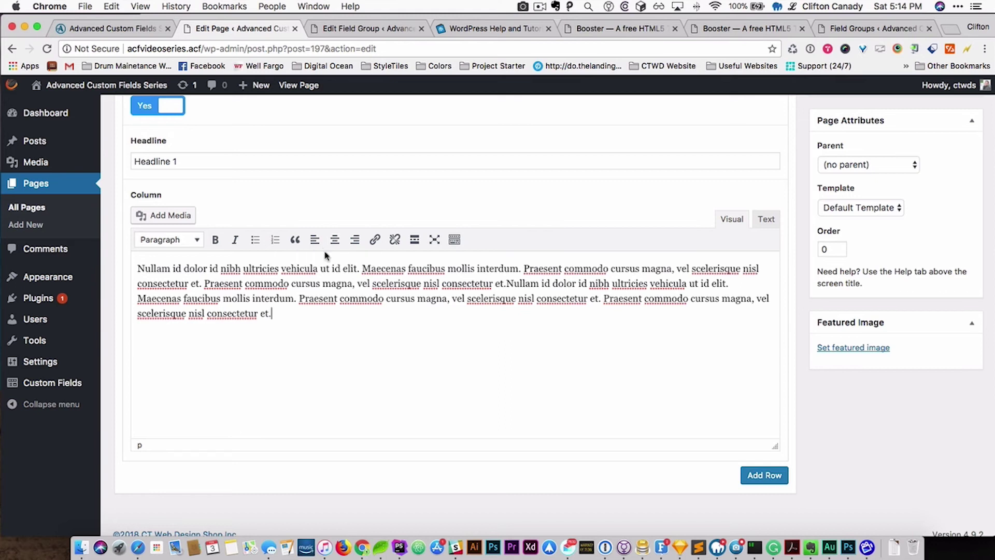
Add a 2 Column row below the first row and enter "Headline 2" as its headline
{"action": "scroll", "coordinate": [360, 318], "scroll_direction": "down", "scroll_amount": 1}
{"action": "left_click", "coordinate": [764, 464]}
{"action": "left_click", "coordinate": [731, 380]}
{"action": "scroll", "coordinate": [413, 359], "scroll_direction": "down", "scroll_amount": 10}
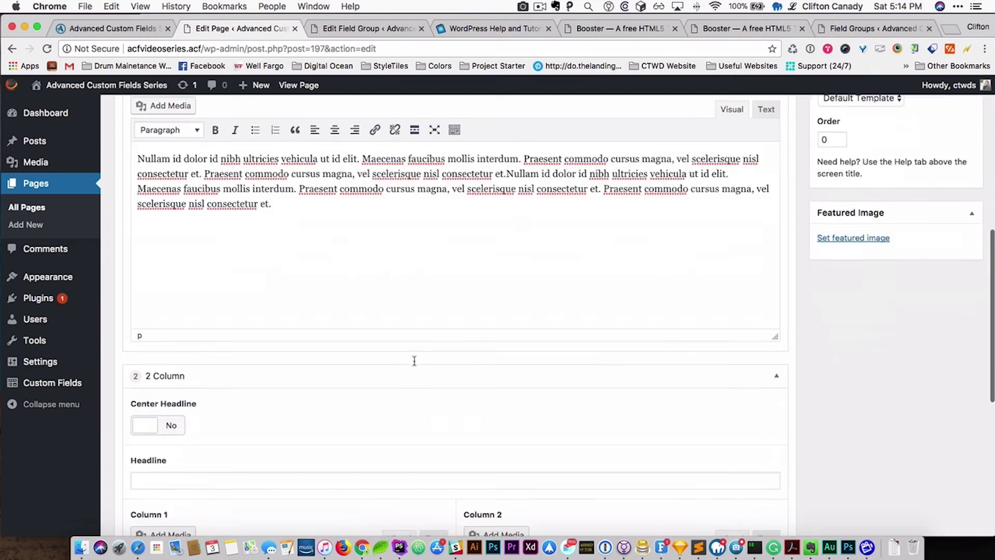
{"action": "left_click", "coordinate": [158, 164]}
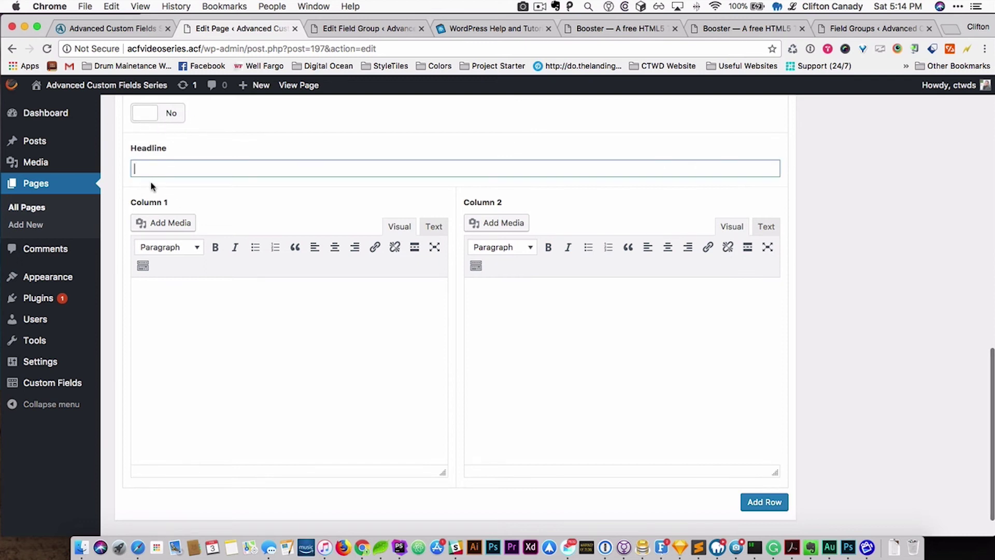
{"action": "type", "text": "Headline 2"}
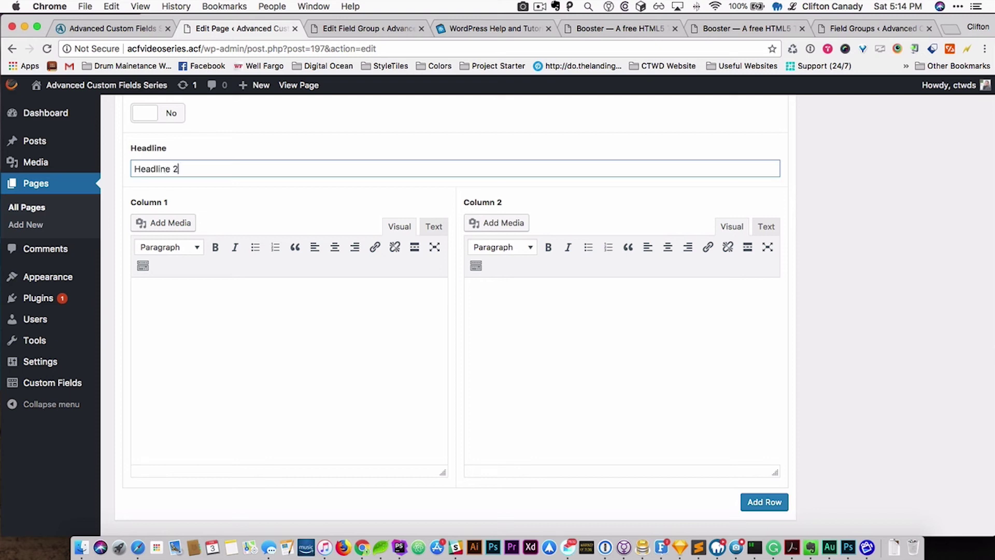
Paste the copied placeholder paragraph into Column 1 and Column 2 of the 2 Column row
{"action": "left_click", "coordinate": [194, 341]}
{"action": "key", "text": "super+v"}
{"action": "left_click", "coordinate": [554, 319]}
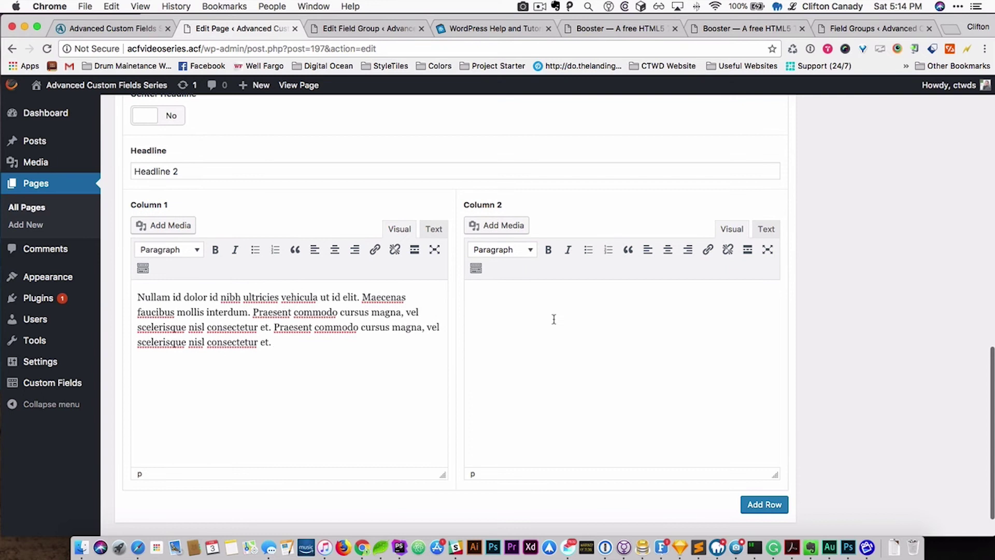
{"action": "key", "text": "super+v"}
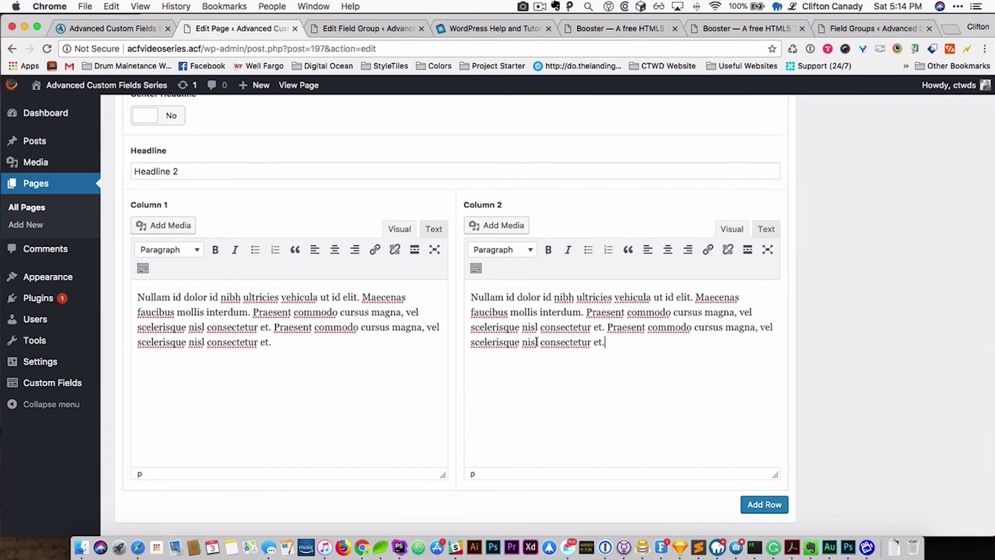
Add a 3 Column row to the layout and enter "Headline 3" as its headline
{"action": "scroll", "coordinate": [536, 342], "scroll_direction": "down", "scroll_amount": 1}
{"action": "left_click", "coordinate": [762, 464]}
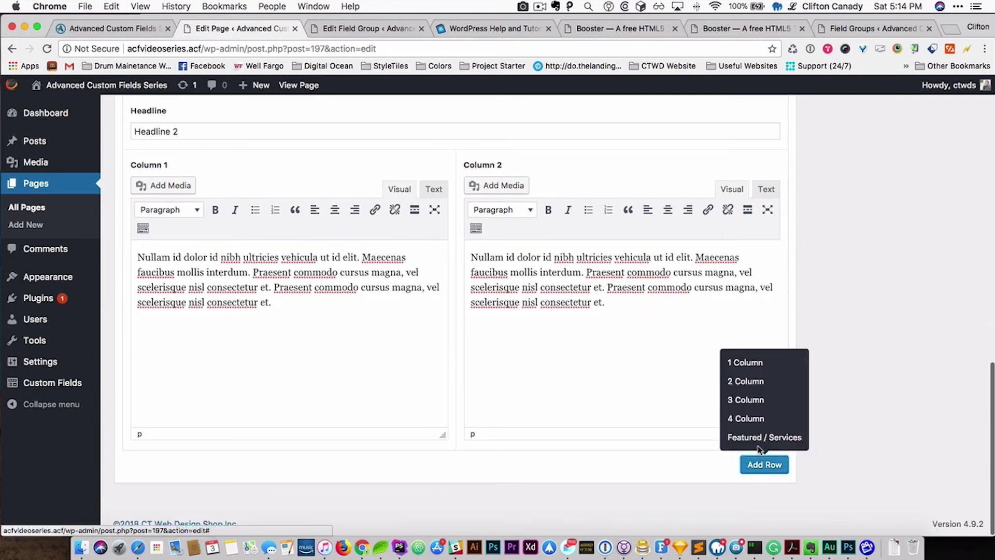
{"action": "left_click", "coordinate": [745, 400]}
{"action": "scroll", "coordinate": [383, 363], "scroll_direction": "down", "scroll_amount": 8}
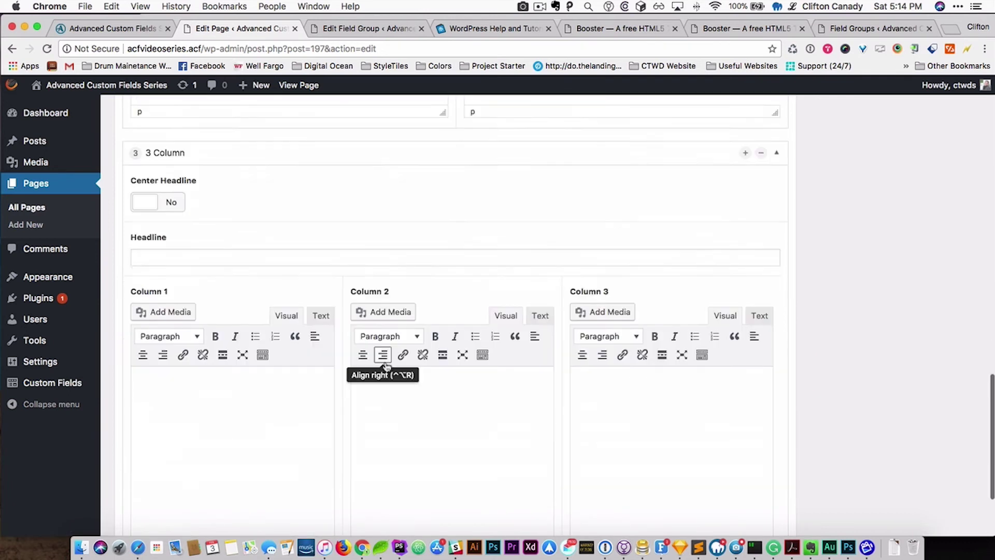
{"action": "scroll", "coordinate": [386, 365], "scroll_direction": "down", "scroll_amount": 4}
{"action": "left_click", "coordinate": [384, 157]}
{"action": "type", "text": "Headline"}
{"action": "key", "text": "Tab"}
Paste the copied placeholder paragraph into all three columns of the 3 Column row
{"action": "left_click", "coordinate": [176, 298]}
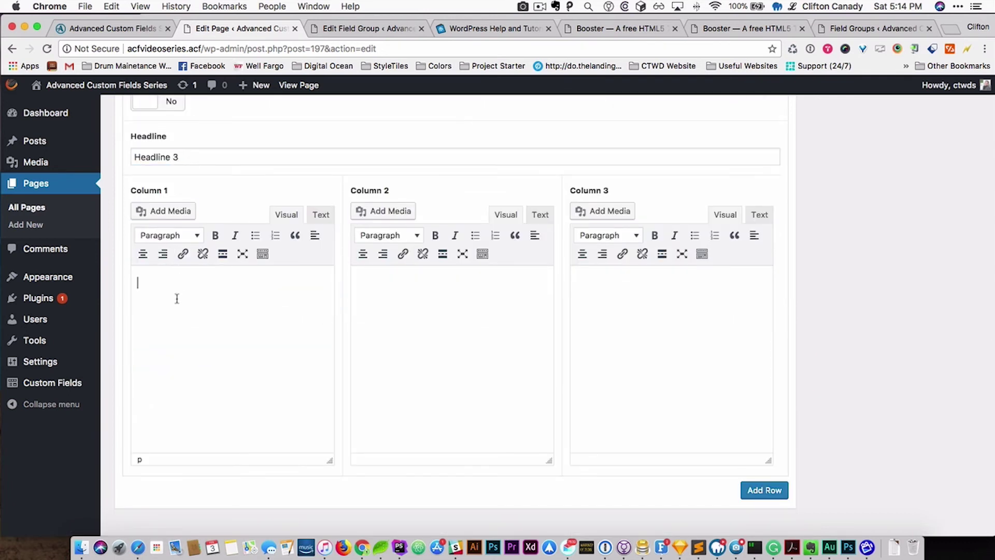
{"action": "key", "text": "super+v"}
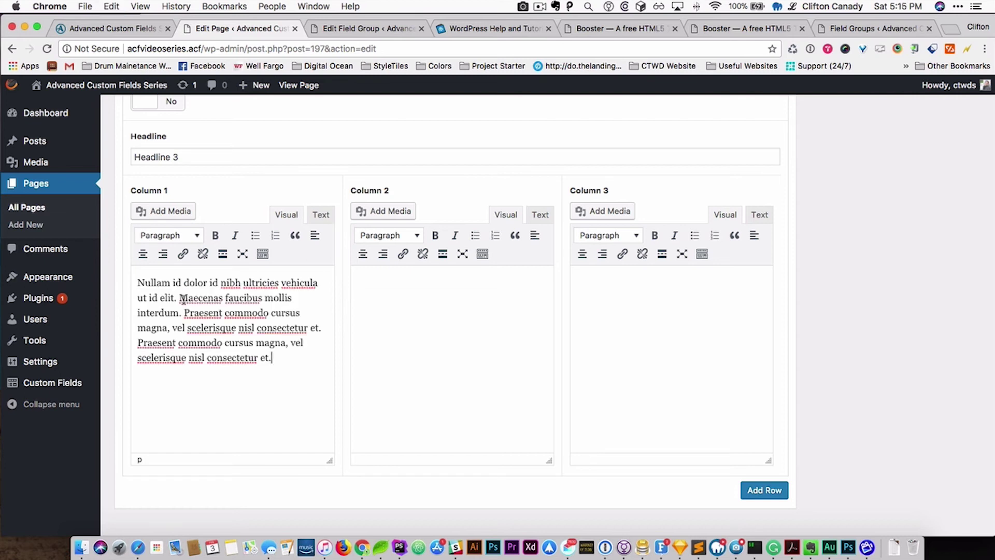
{"action": "left_click", "coordinate": [382, 338]}
{"action": "key", "text": "super+v"}
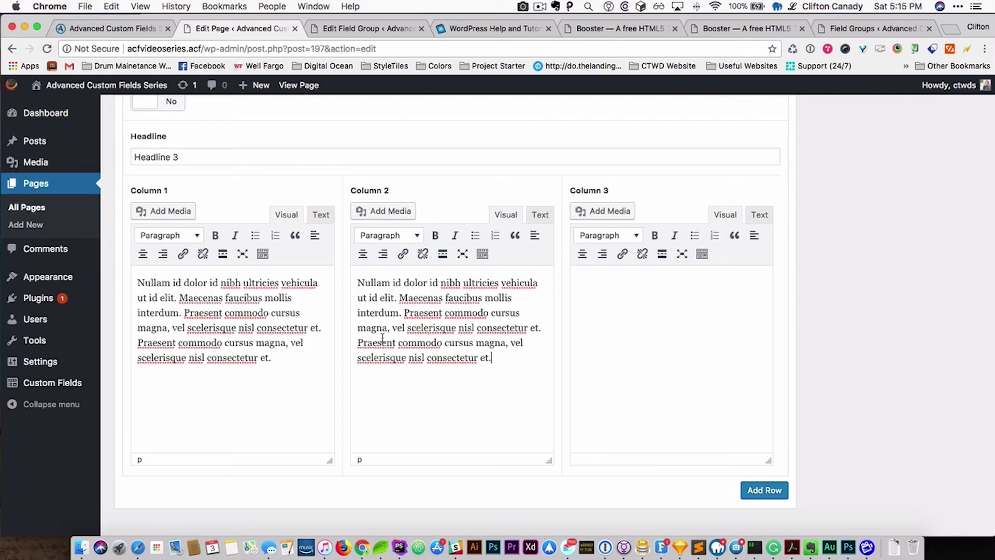
{"action": "left_click", "coordinate": [723, 330]}
{"action": "key", "text": "super+v"}
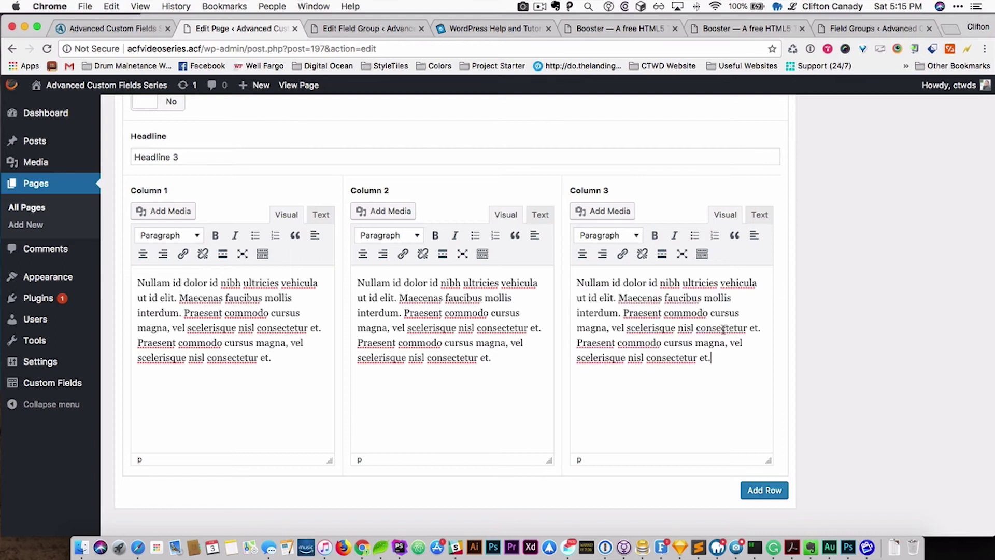
Add a 4 Column row below the 3 Column row
{"action": "scroll", "coordinate": [765, 488], "scroll_direction": "down", "scroll_amount": 1}
{"action": "left_click", "coordinate": [764, 464]}
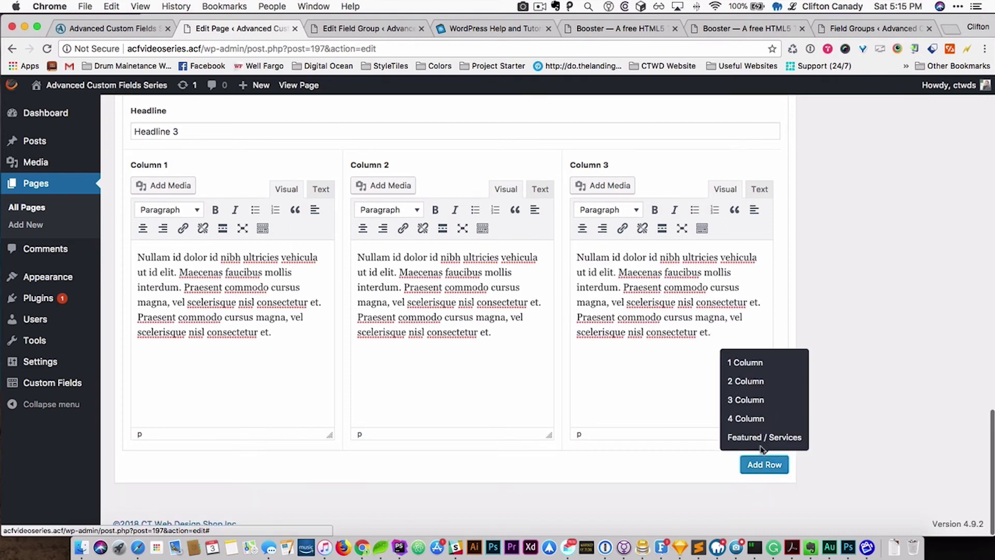
{"action": "left_click", "coordinate": [744, 418]}
{"action": "scroll", "coordinate": [414, 413], "scroll_direction": "down", "scroll_amount": 8}
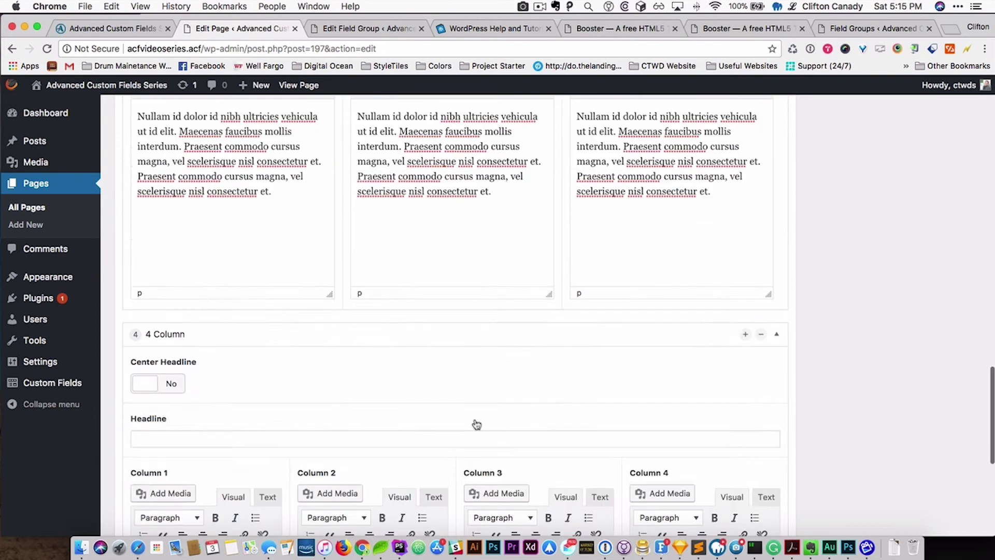
Paste the copied placeholder paragraph into all four columns of the 4 Column row
{"action": "left_click", "coordinate": [207, 284]}
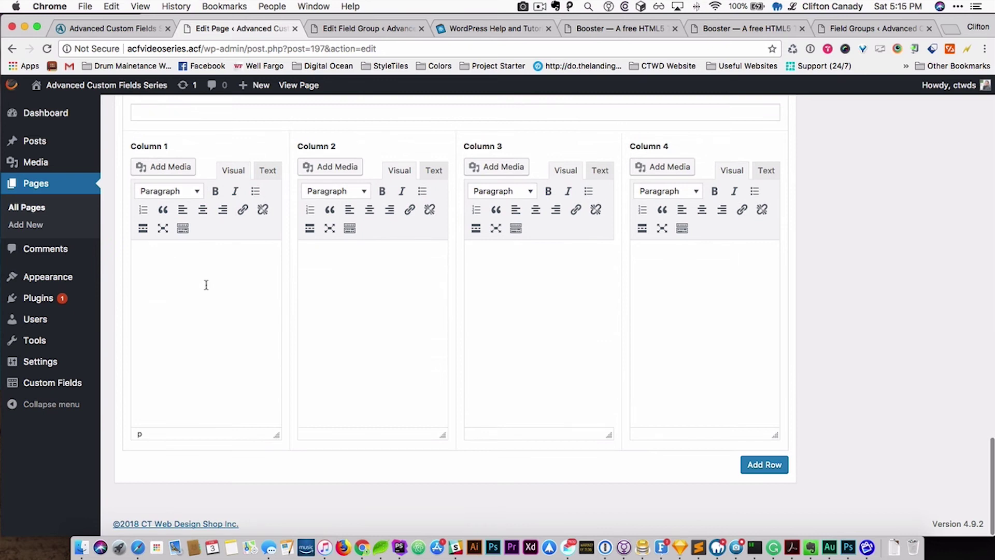
{"action": "type", "text": "Nullam id dolor id nibh ultricies vehicula ut id elit. Maecenas faucibus mollis interdum. Praesent commodo cursus magna, vel scelerisque nisl consectetur et. Praesent commodo cursus magna, vel scelerisque nisl consectetur et."}
{"action": "left_click", "coordinate": [357, 263]}
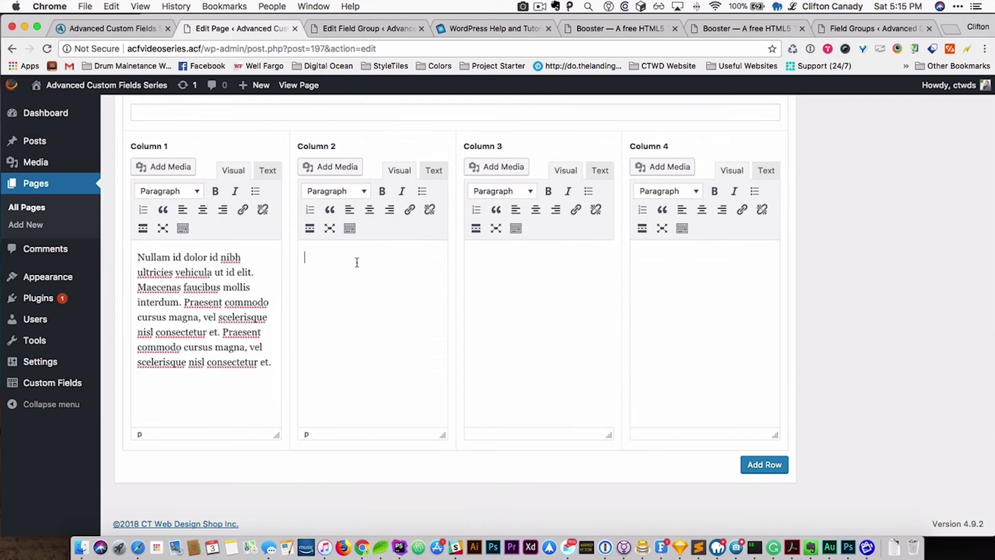
{"action": "type", "text": "Nullam id dolor id nibh ultricies vehicula ut id elit. Maecenas faucibus mollis interdum. Praesent commodo cursus magna, vel scelerisque nisl consectetur et. Praesent commodo cursus magna, vel scelerisque nisl consectetur et."}
{"action": "left_click", "coordinate": [519, 271]}
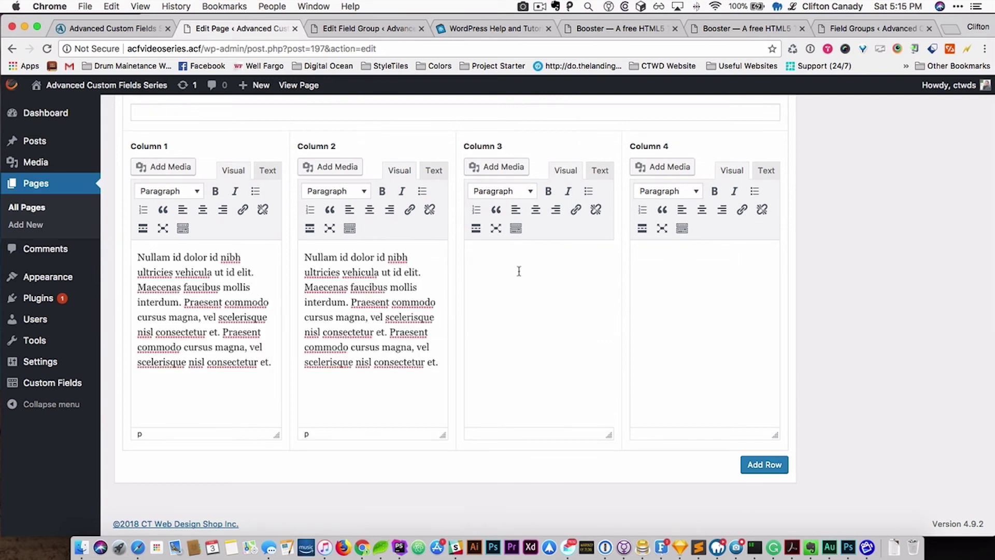
{"action": "type", "text": "Nullam id dolor id nibh ultricies vehicula ut id elit. Maecenas faucibus mollis interdum. Praesent commodo cursus magna, vel scelerisque nisl consectetur et. Praesent commodo cursus magna, vel scelerisque nisl consectetur et."}
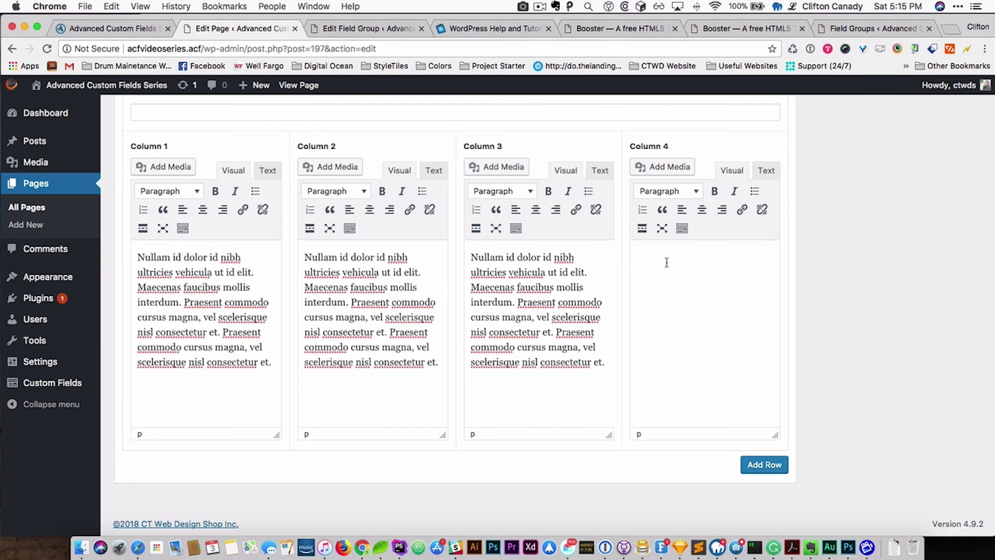
{"action": "left_click", "coordinate": [666, 262]}
{"action": "type", "text": "Nullam id dolor id nibh ultricies vehicula ut id elit. Maecenas faucibus mollis interdum. Praesent commodo cursus magna, vel scelerisque nisl consectetur et. Praesent commodo cursus magna, vel scelerisque nisl consectetur et."}
Enter "Headline 4" as the 4 Column row's headline and update the page
{"action": "scroll", "coordinate": [415, 293], "scroll_direction": "up", "scroll_amount": 4}
{"action": "left_click", "coordinate": [233, 283]}
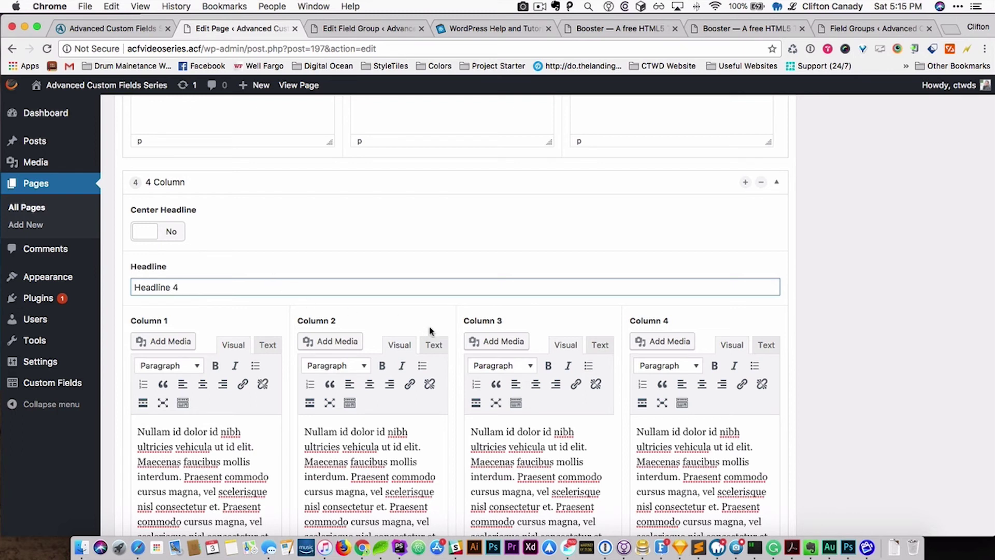
{"action": "scroll", "coordinate": [412, 345], "scroll_direction": "down", "scroll_amount": 5}
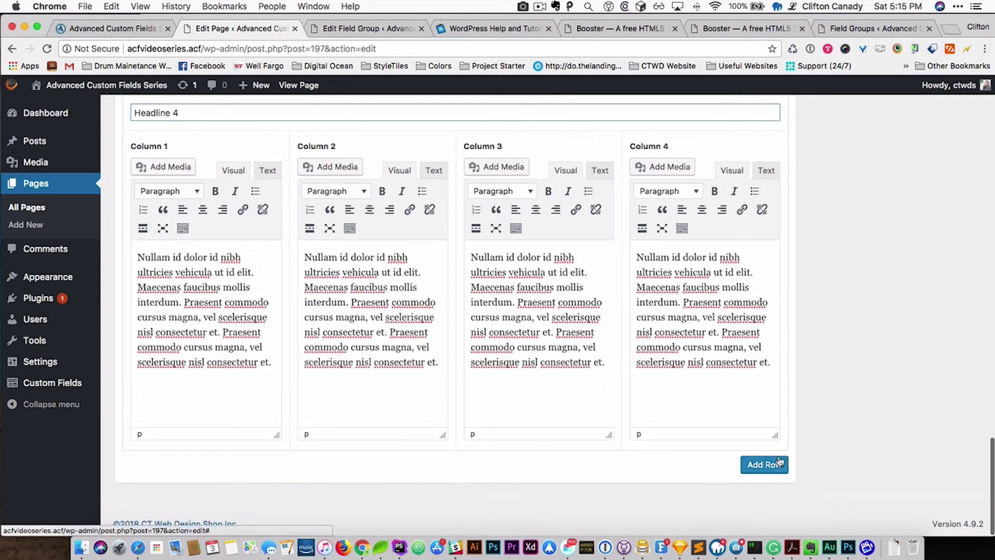
{"action": "scroll", "coordinate": [912, 342], "scroll_direction": "up", "scroll_amount": 10}
{"action": "scroll", "coordinate": [922, 332], "scroll_direction": "up", "scroll_amount": 5}
{"action": "left_click", "coordinate": [954, 376]}
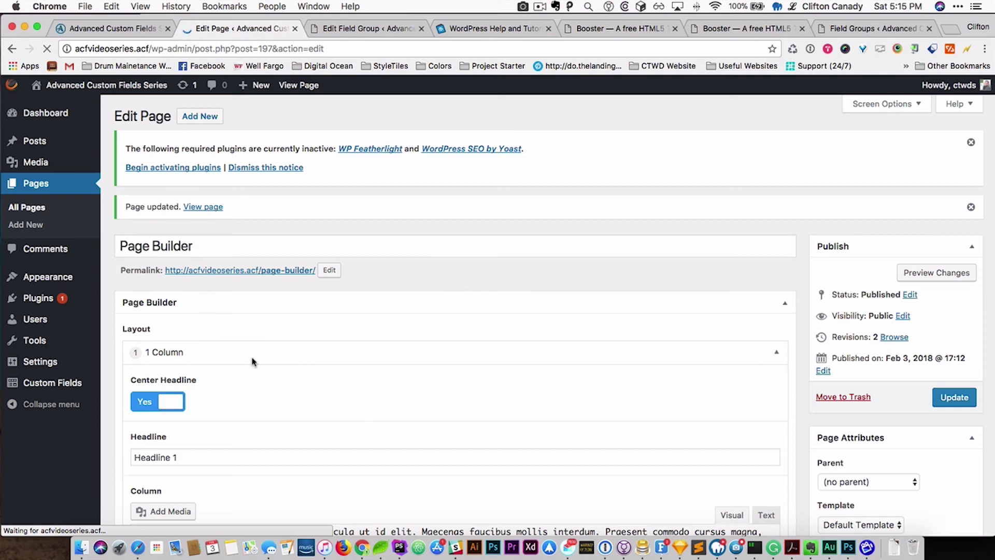
Add a Featured / Services row below the 4 Column row and create its first service entry
{"action": "scroll", "coordinate": [253, 361], "scroll_direction": "down", "scroll_amount": 20}
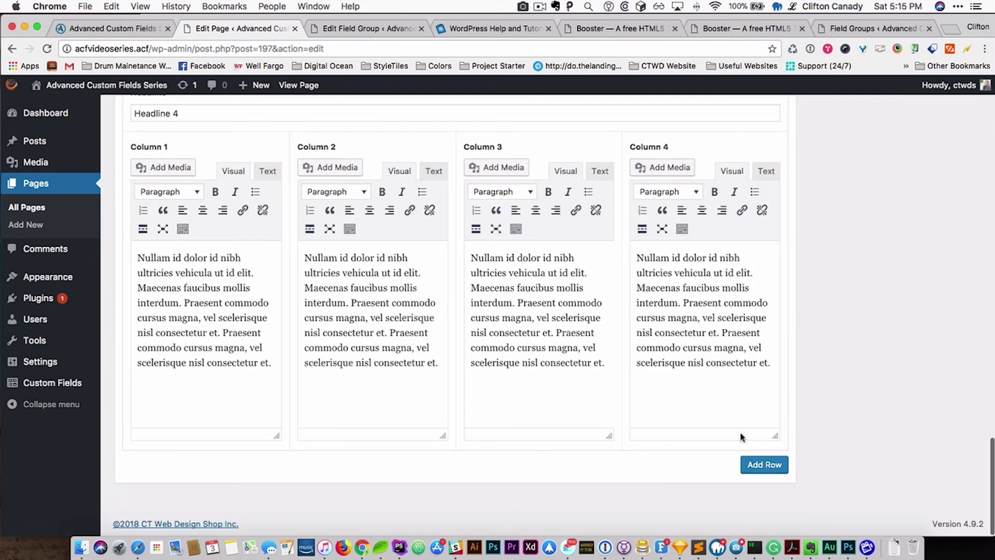
{"action": "left_click", "coordinate": [787, 465]}
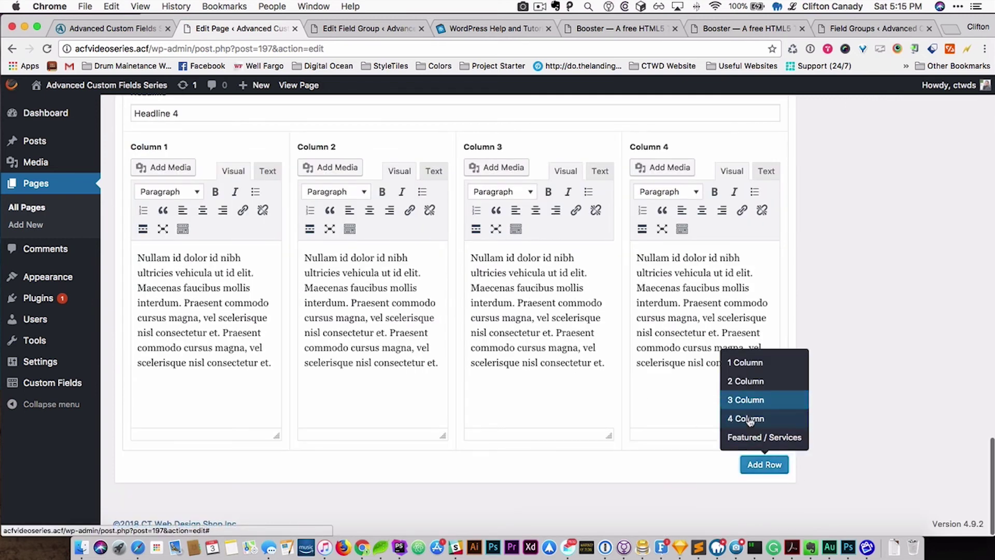
{"action": "left_click", "coordinate": [750, 438]}
{"action": "scroll", "coordinate": [437, 430], "scroll_direction": "down", "scroll_amount": 3}
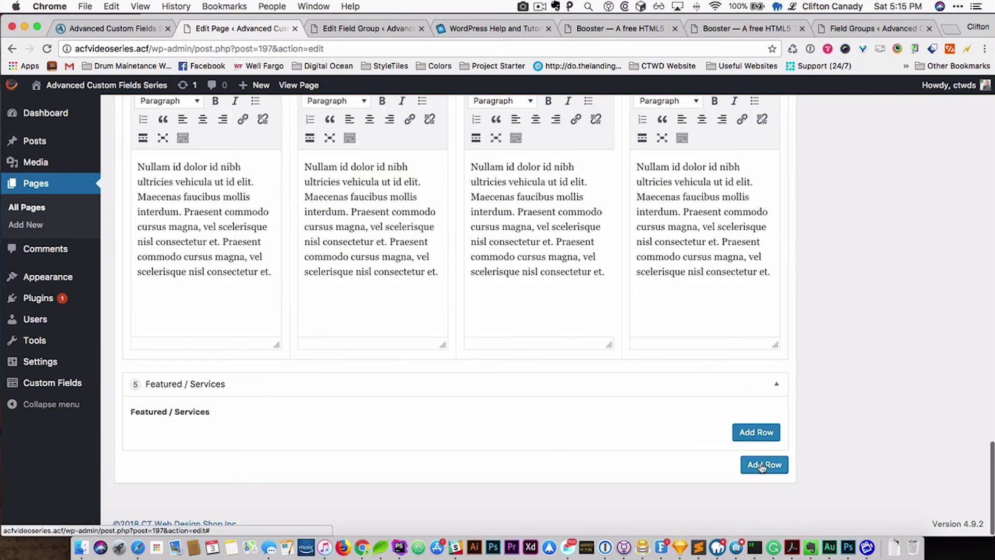
{"action": "left_click", "coordinate": [754, 441]}
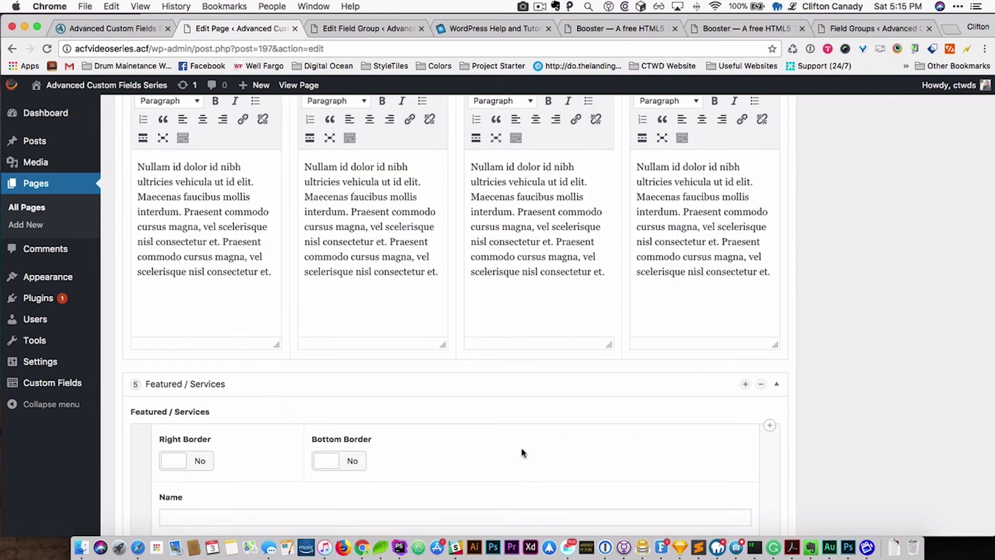
{"action": "scroll", "coordinate": [523, 453], "scroll_direction": "down", "scroll_amount": 5}
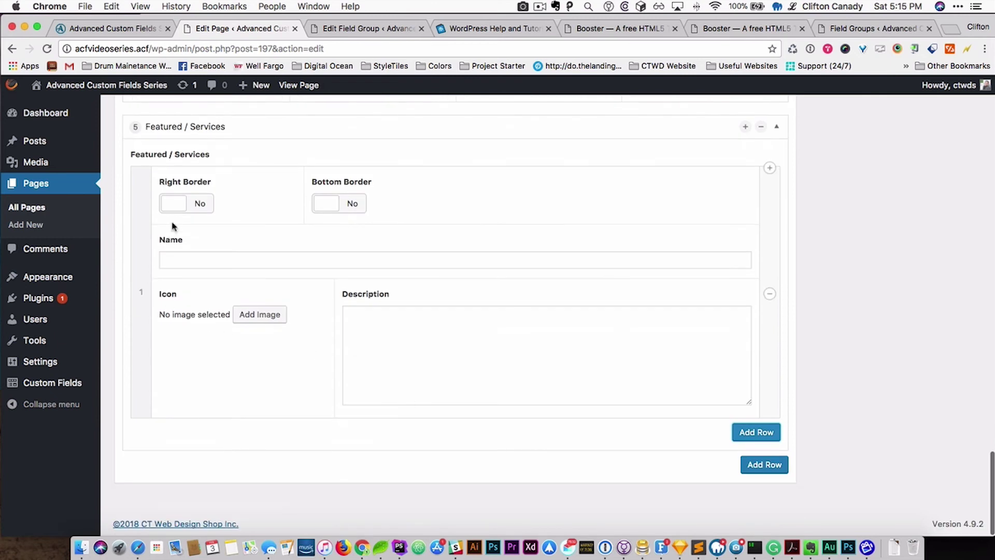
Name the first service entry "Shopping Bag" and set the shopping bag image from the media library as its icon
{"action": "left_click", "coordinate": [199, 261]}
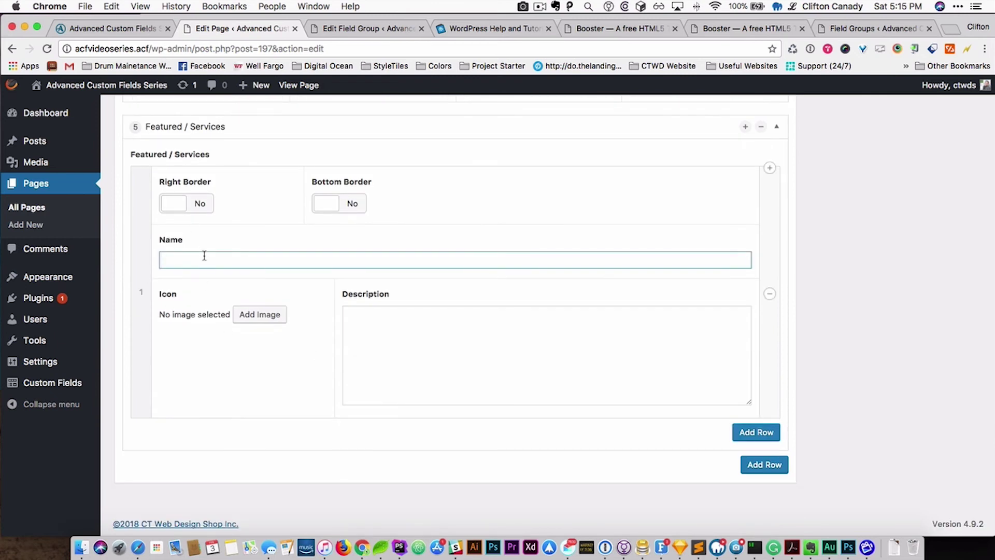
{"action": "left_click", "coordinate": [120, 33]}
{"action": "left_click", "coordinate": [259, 30]}
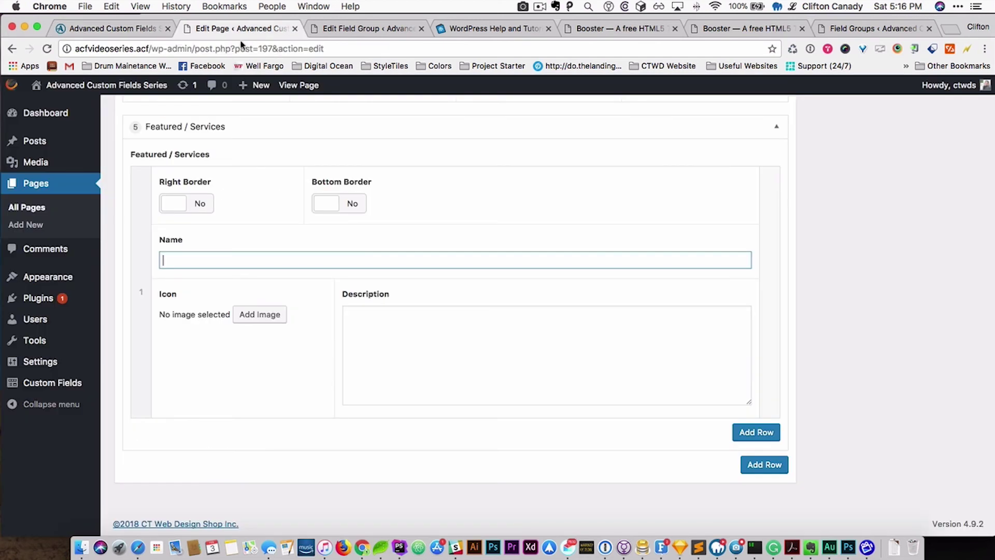
{"action": "type", "text": "Shopping Bag"}
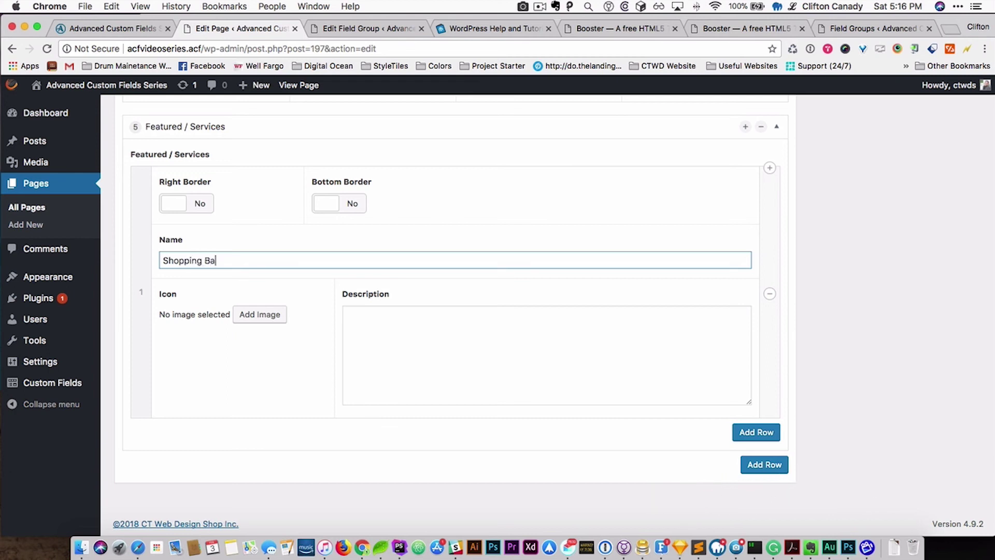
{"action": "left_click", "coordinate": [262, 316]}
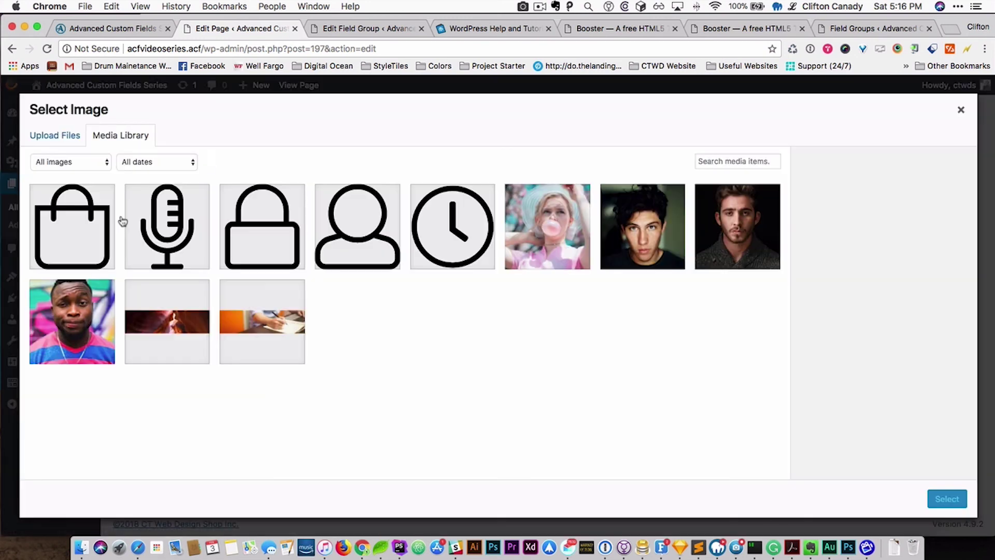
{"action": "left_click", "coordinate": [66, 211]}
{"action": "left_click", "coordinate": [954, 500]}
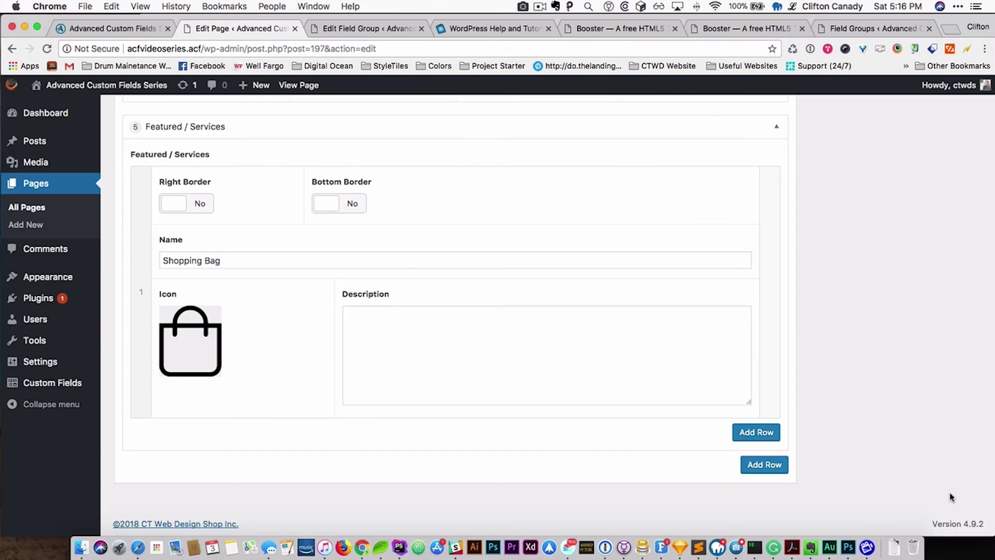
Paste the placeholder paragraph as the Shopping Bag description, shorten it to end at "Praesent commodo.", and add a second service entry
{"action": "left_click", "coordinate": [384, 345]}
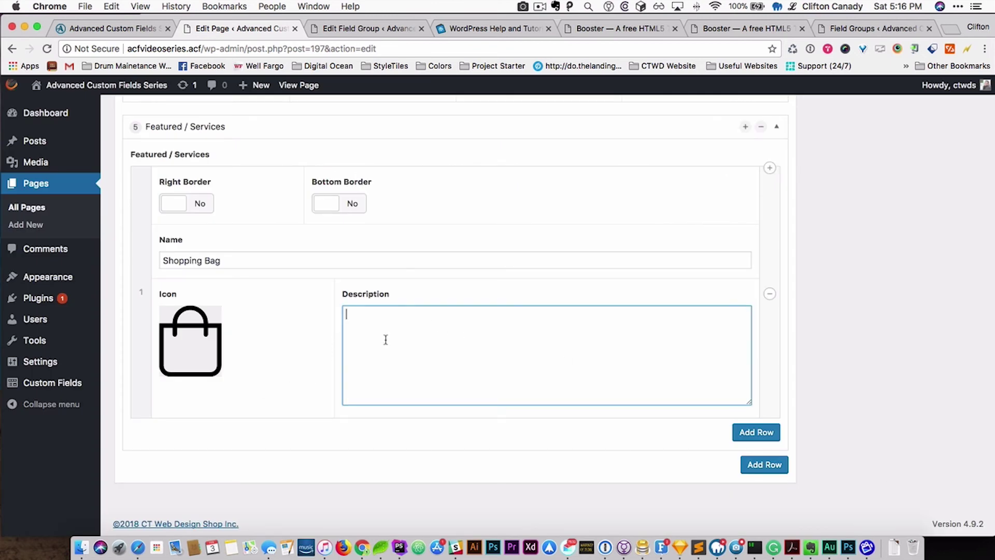
{"action": "type", "text": "Nullam id dolor id nibh ultricies vehicula ut id elit. Maecenas faucibus mollis interdum. Praesent commodo cursus magna, vel scelerisque nisl consectetur et. Praesent commodo cursus magna, vel scelerisque nisl consectetur et."}
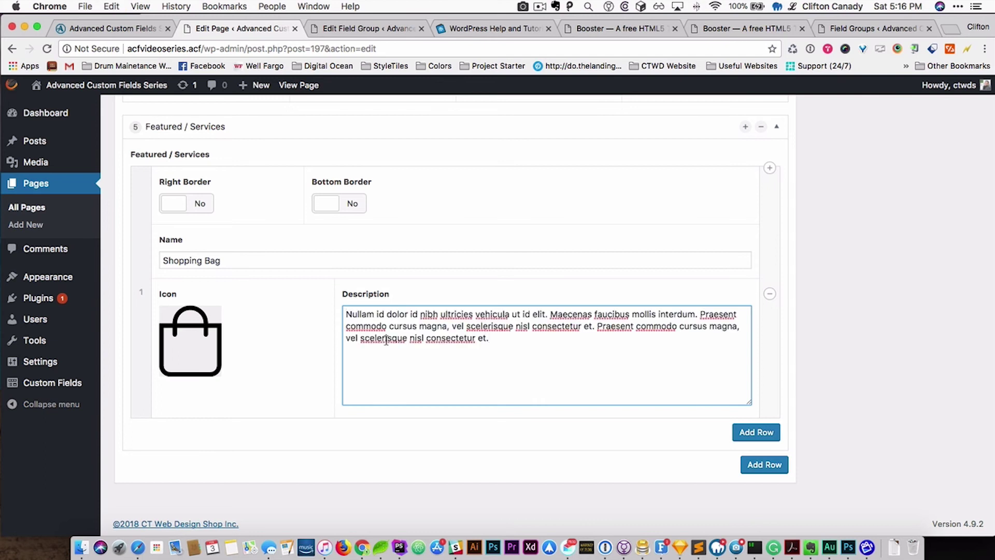
{"action": "left_click_drag", "start_coordinate": [500, 343], "coordinate": [387, 325]}
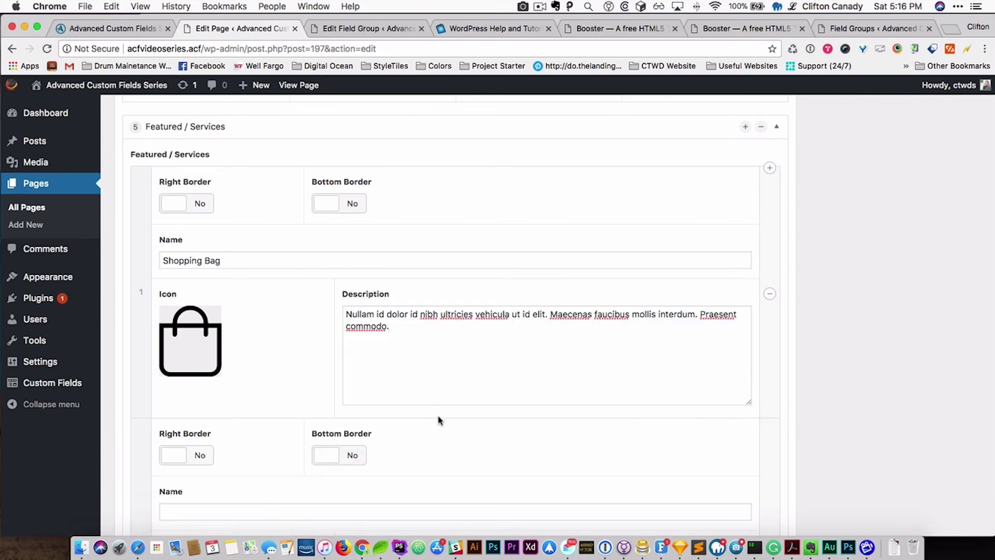
Name the second service entry "24/7 Support" and set the clock image from the media library as its icon
{"action": "scroll", "coordinate": [437, 417], "scroll_direction": "down", "scroll_amount": 4}
{"action": "left_click", "coordinate": [191, 336]}
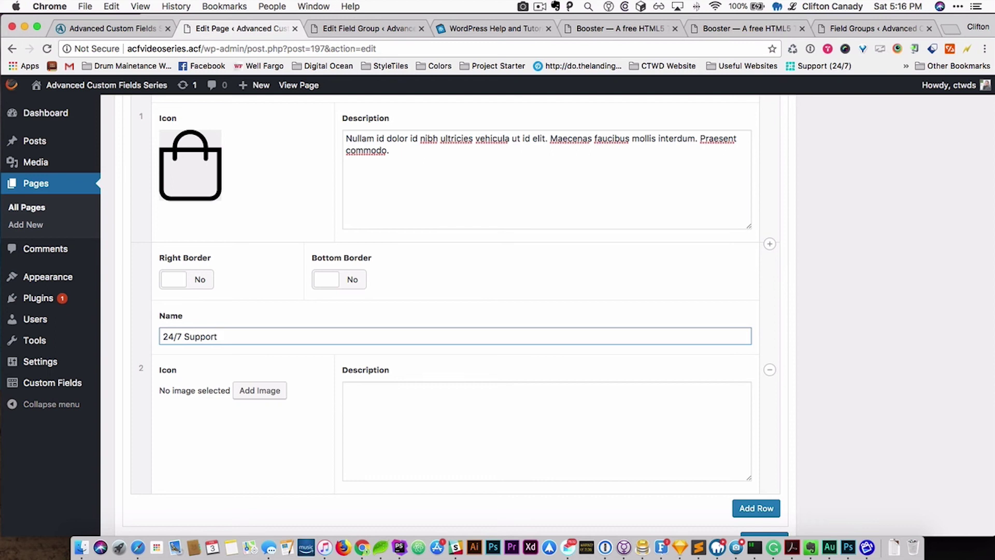
{"action": "left_click", "coordinate": [252, 391]}
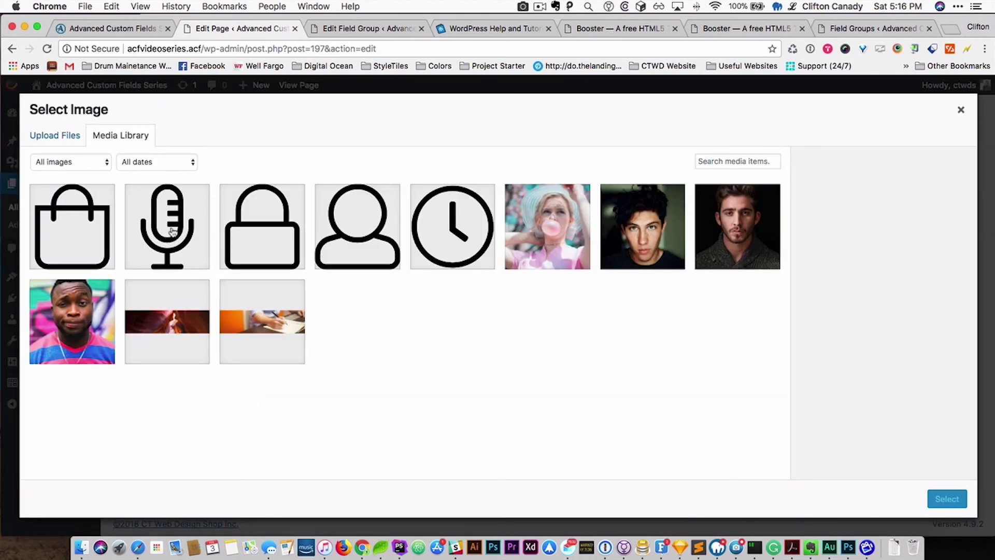
{"action": "left_click", "coordinate": [416, 232]}
{"action": "left_click", "coordinate": [947, 498]}
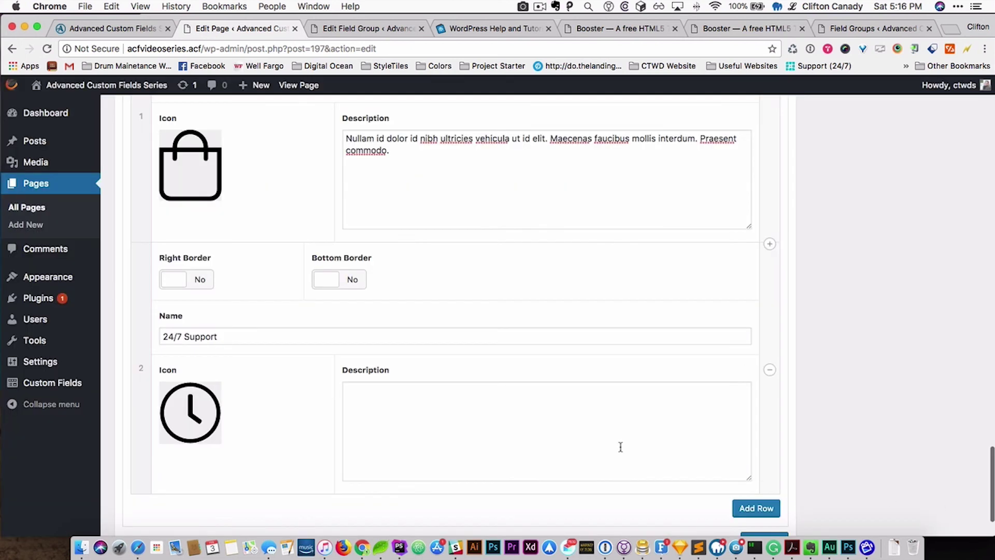
Paste the placeholder paragraph as the 24/7 Support description and shorten it to end at "Praesent commodo."
{"action": "scroll", "coordinate": [342, 366], "scroll_direction": "down", "scroll_amount": 3}
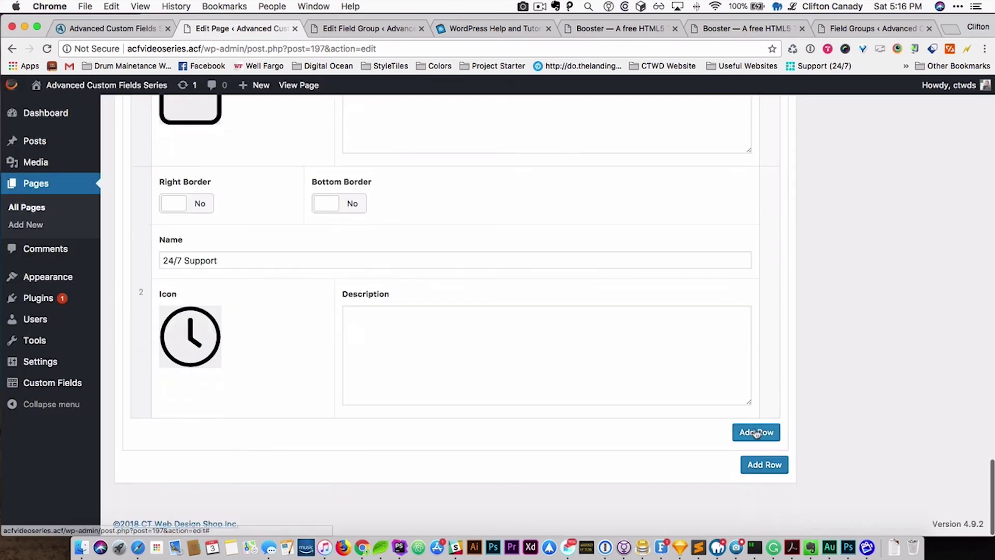
{"action": "left_click", "coordinate": [547, 338]}
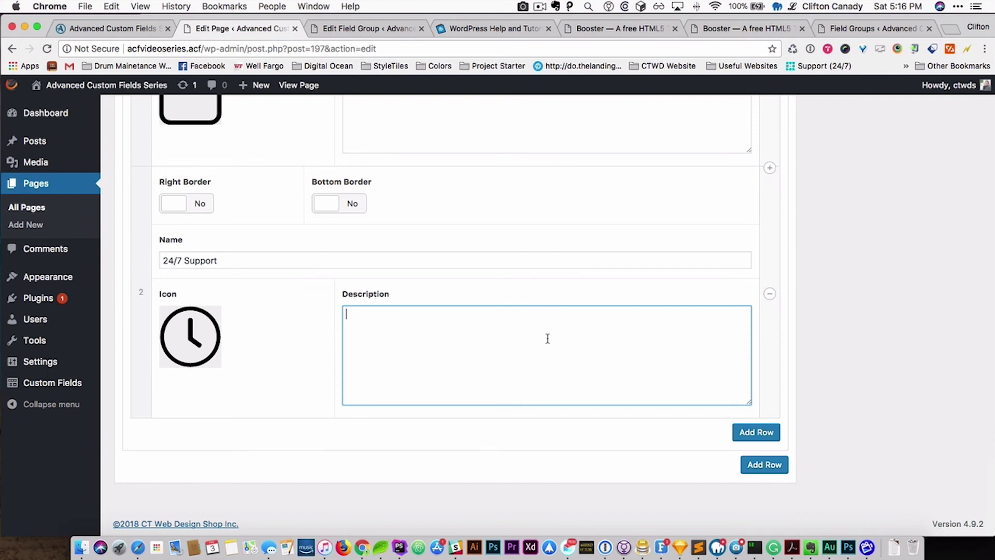
{"action": "type", "text": "Nullam id dolor id nibh ultricies vehicula ut id elit. Maecenas faucibus mollis interdum. Praesent commodo cursus magna, vel scelerisque nisl consectetur et. Praesent commodo cursus magna, vel scelerisque nisl consectetur et."}
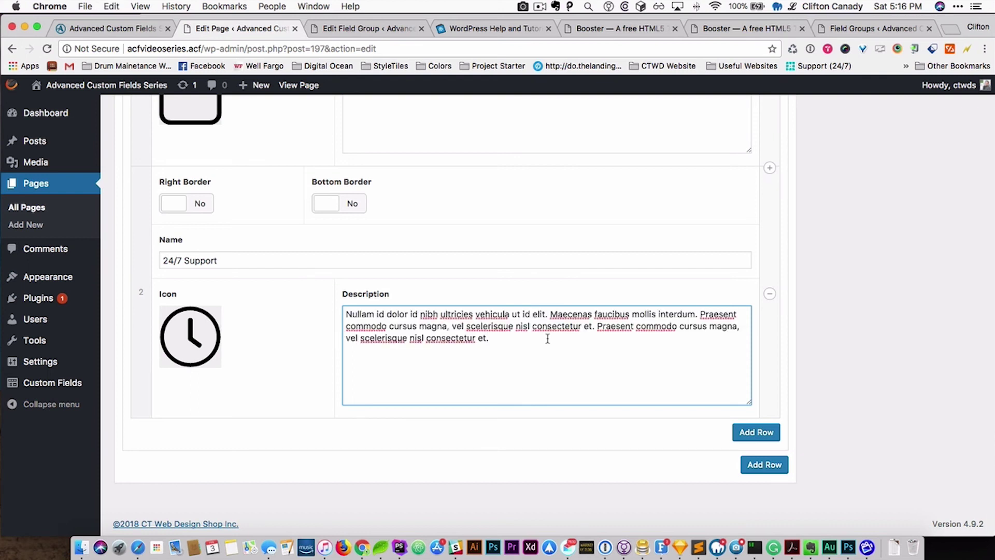
{"action": "left_click_drag", "start_coordinate": [505, 338], "coordinate": [387, 326]}
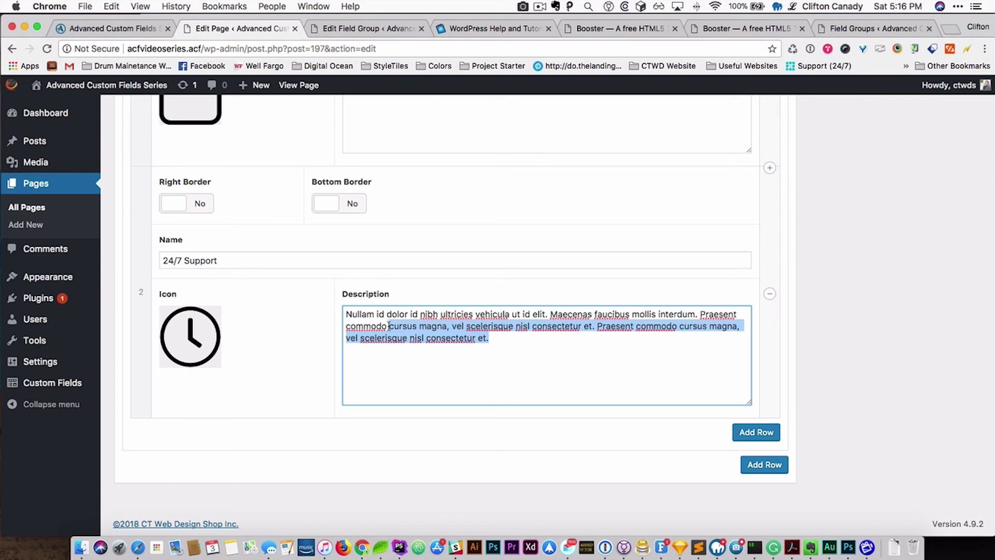
{"action": "key", "text": "BackSpace"}
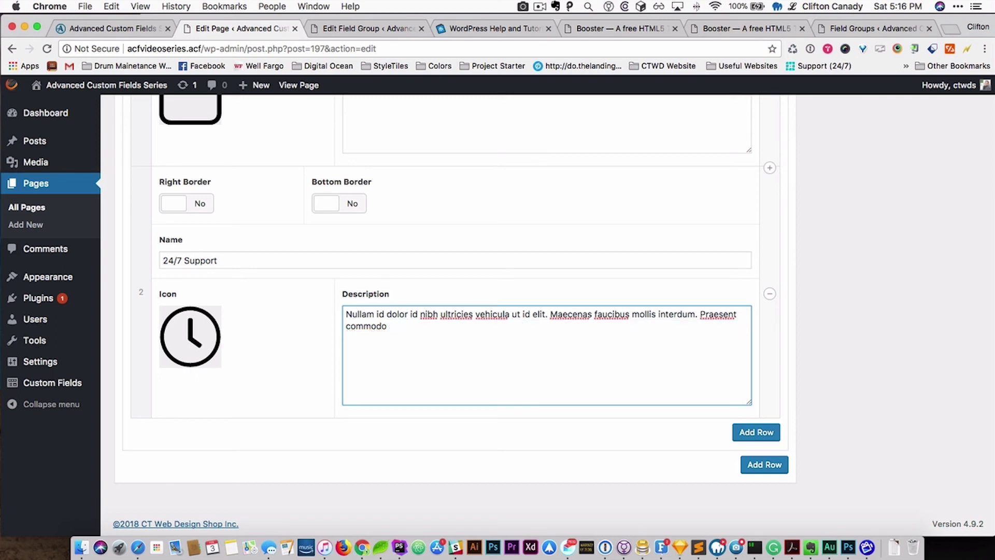
{"action": "key", "text": "super+a"}
Add a third service entry and set the person outline image from the media library as its icon
{"action": "left_click", "coordinate": [756, 432]}
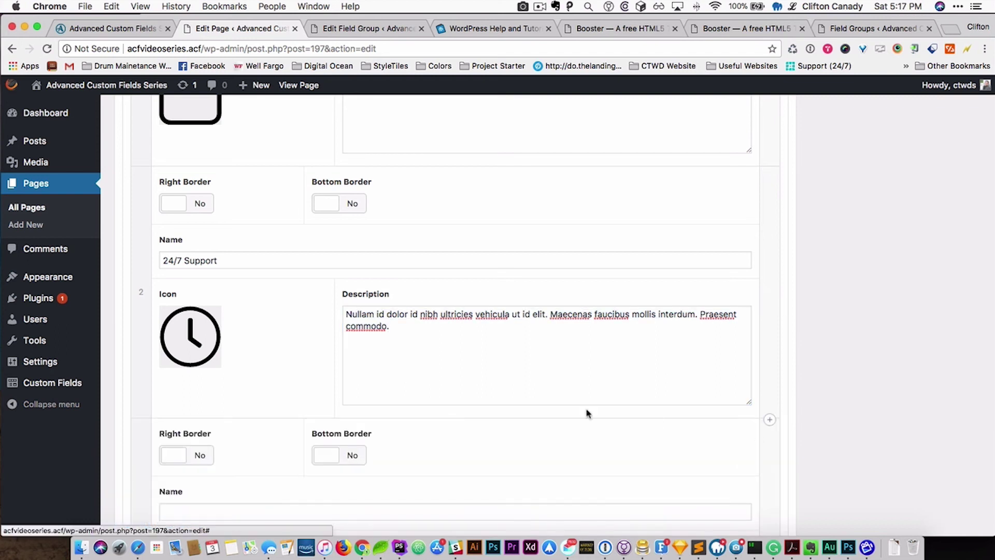
{"action": "scroll", "coordinate": [493, 403], "scroll_direction": "down", "scroll_amount": 5}
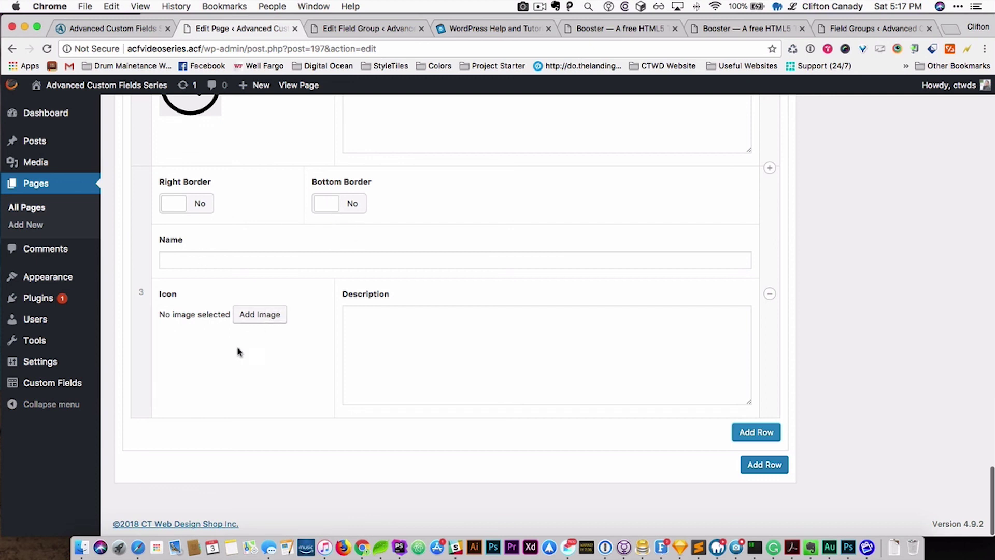
{"action": "left_click", "coordinate": [255, 313]}
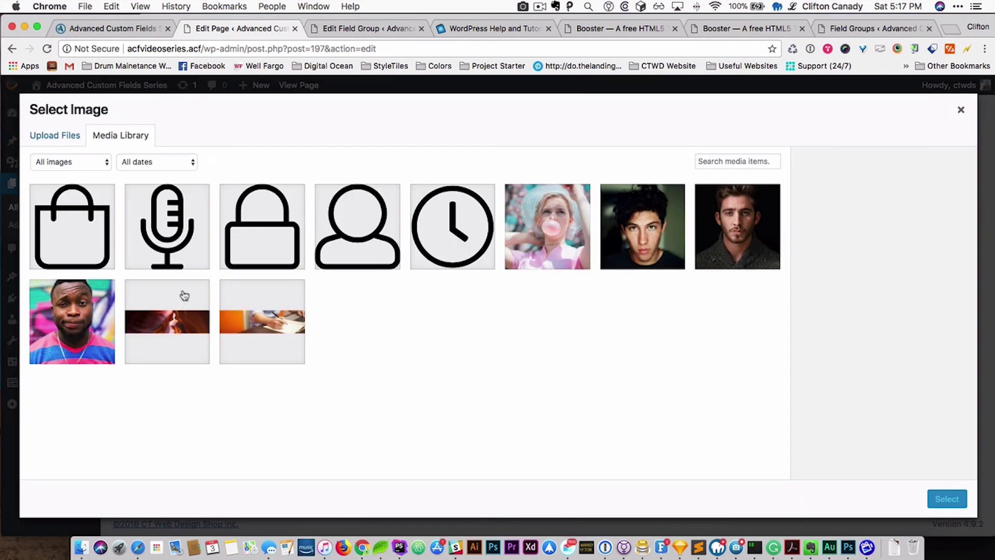
{"action": "left_click", "coordinate": [349, 233]}
{"action": "left_click", "coordinate": [944, 499]}
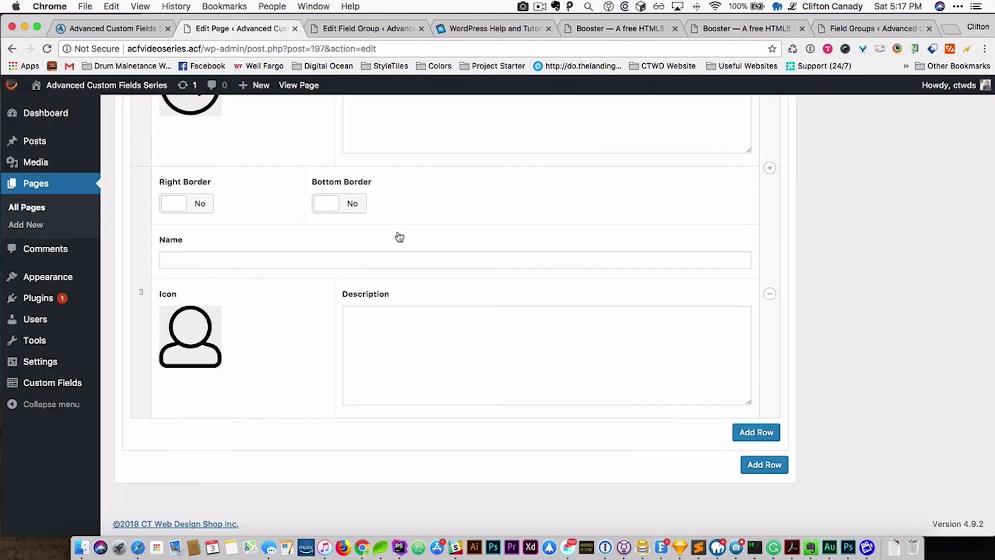
Name the third service entry "User Satifaction" and paste the shortened placeholder paragraph ending at "Praesent commodo." as its description
{"action": "left_click", "coordinate": [112, 29]}
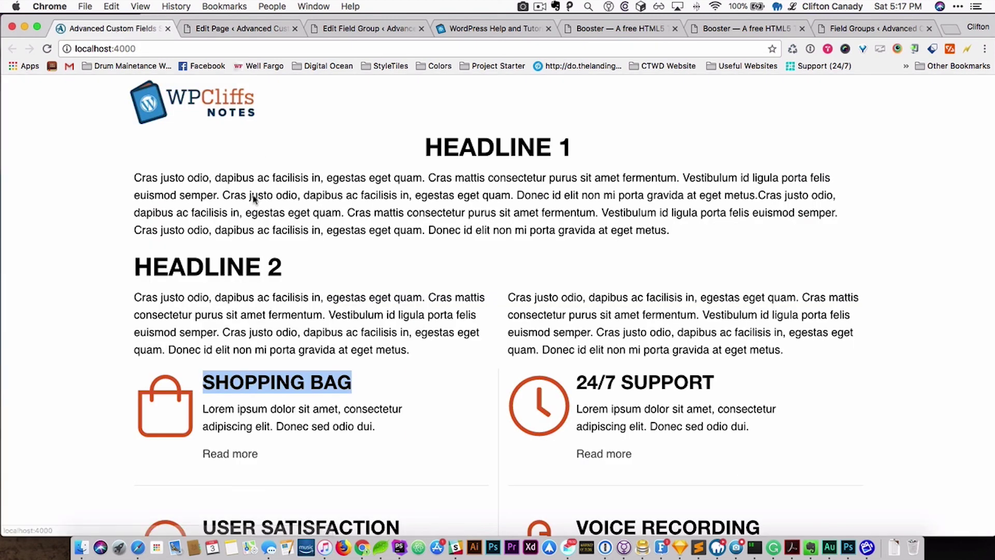
{"action": "left_click", "coordinate": [251, 28]}
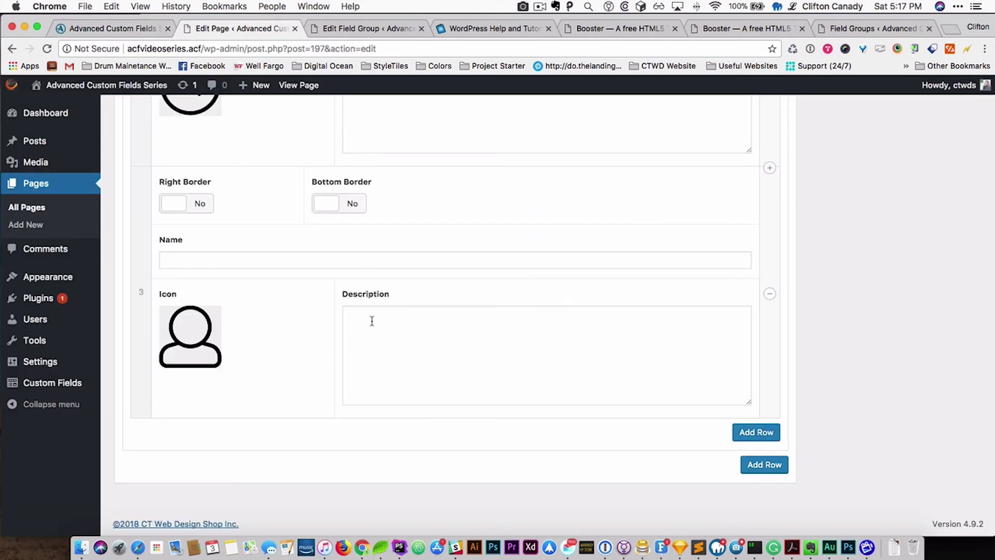
{"action": "left_click", "coordinate": [321, 264]}
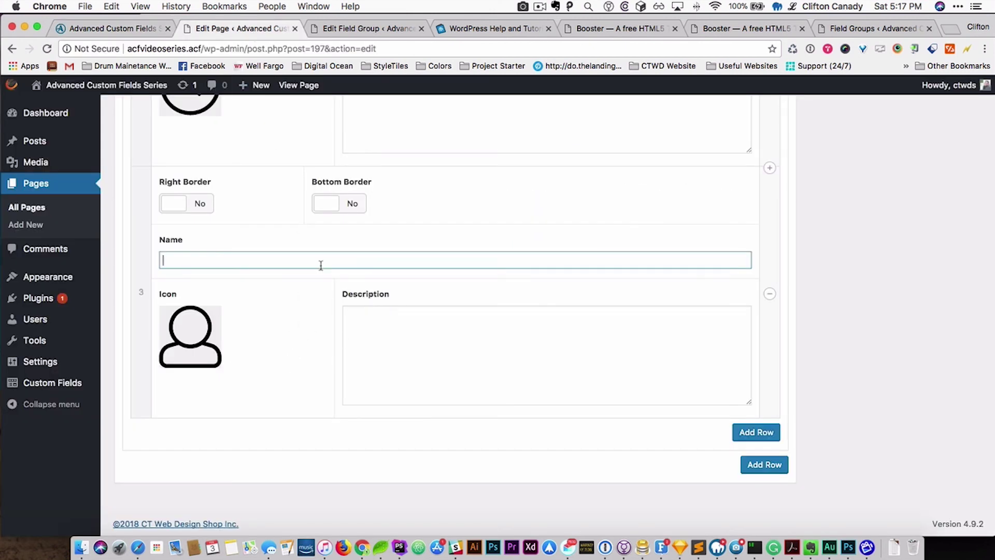
{"action": "type", "text": "User Satifaction"}
{"action": "left_click", "coordinate": [444, 375]}
{"action": "type", "text": "Nullam id dolor id nibh ultricies vehicula ut id elit. Maecenas faucibus mollis interdum. Praesent commodo."}
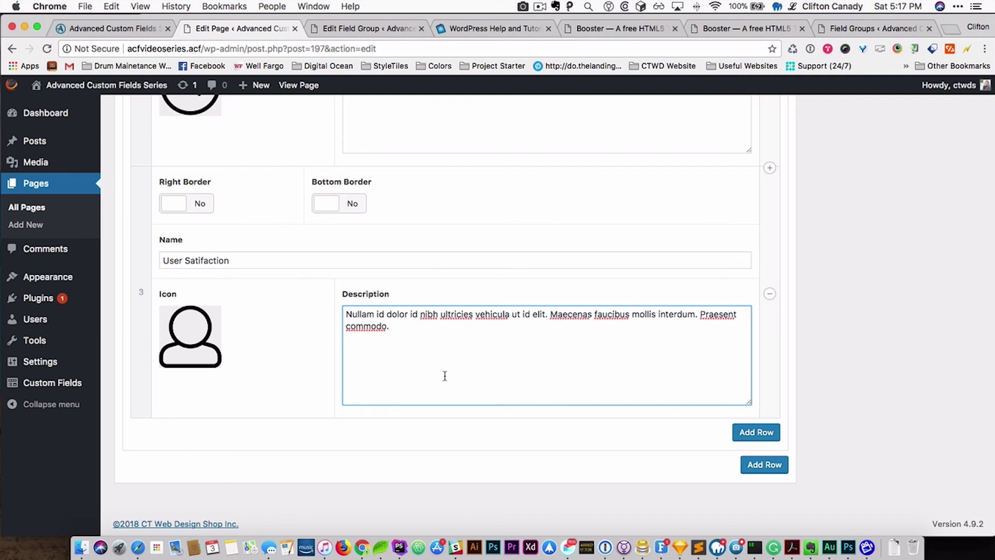
Add a fourth service entry named "Voice Recording" and set the microphone-alt.svg image from the media library as its icon
{"action": "left_click", "coordinate": [746, 436]}
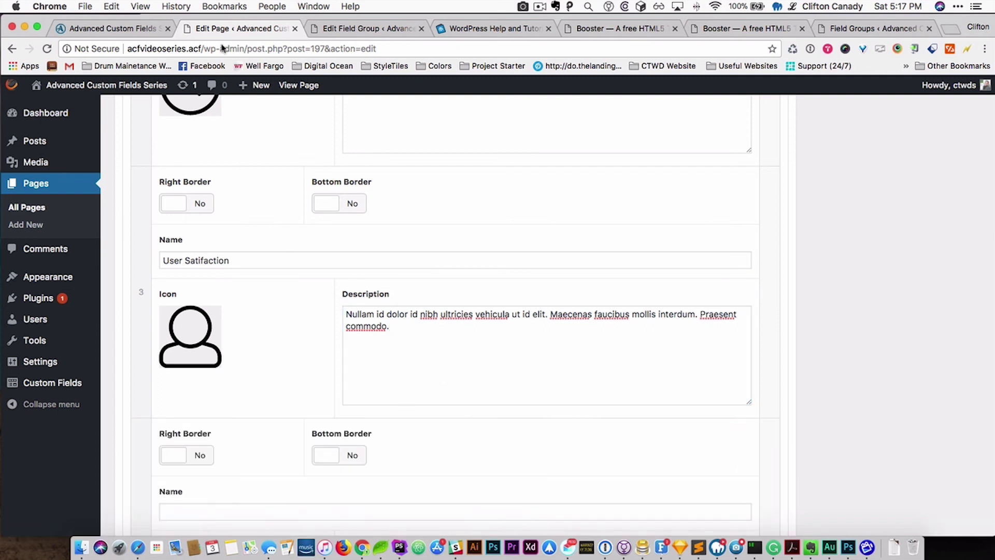
{"action": "left_click", "coordinate": [108, 31]}
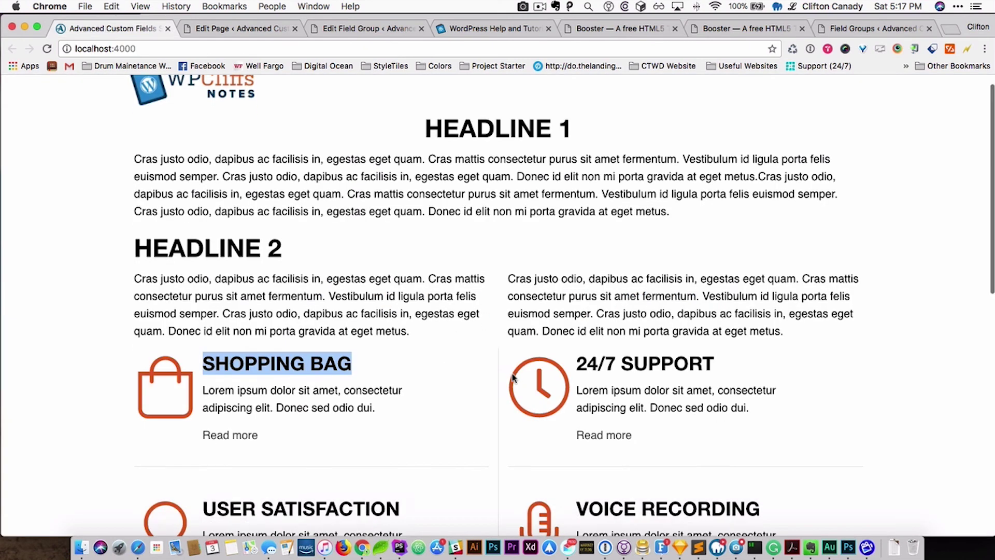
{"action": "left_click", "coordinate": [215, 29]}
{"action": "scroll", "coordinate": [264, 347], "scroll_direction": "down", "scroll_amount": 5}
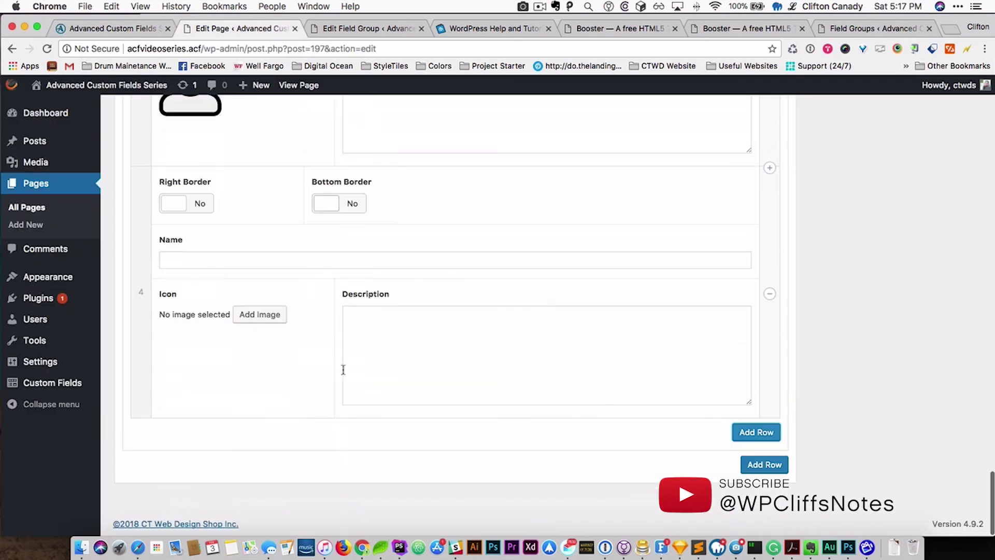
{"action": "left_click", "coordinate": [232, 261]}
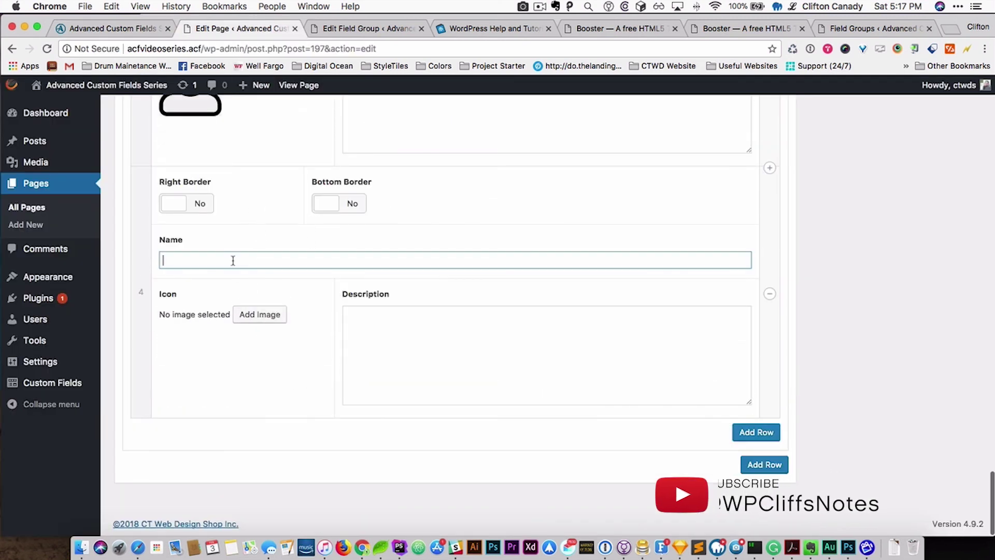
{"action": "type", "text": "ce Recording"}
{"action": "left_click", "coordinate": [262, 317]}
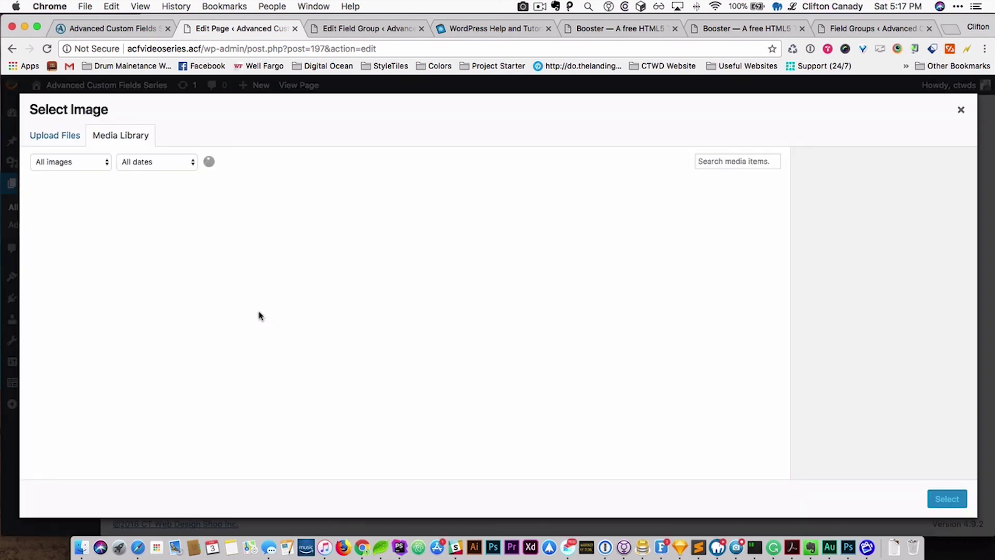
{"action": "left_click", "coordinate": [207, 214]}
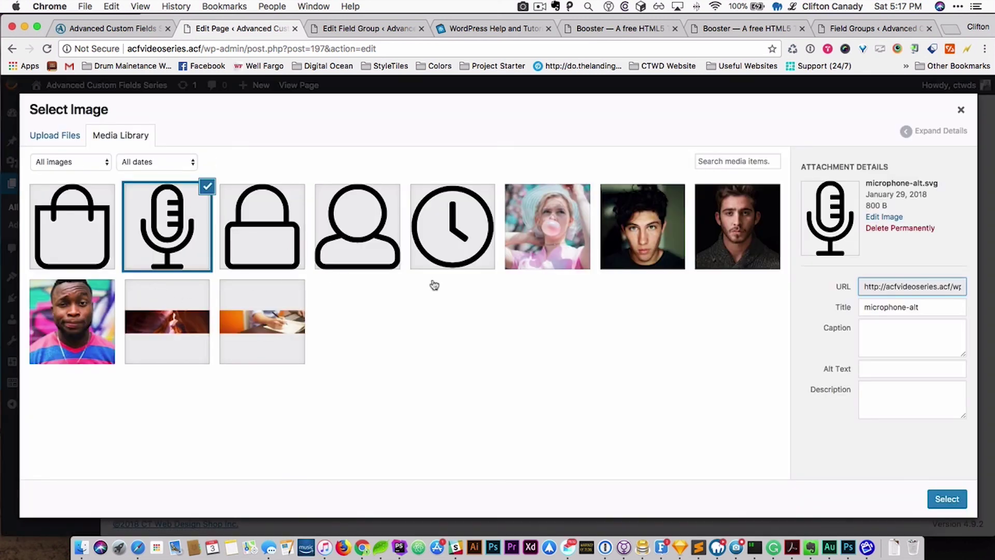
{"action": "left_click", "coordinate": [947, 499]}
Paste the shortened placeholder paragraph ending at "Praesent commodo." as the Voice Recording description and update the page
{"action": "left_click", "coordinate": [432, 325]}
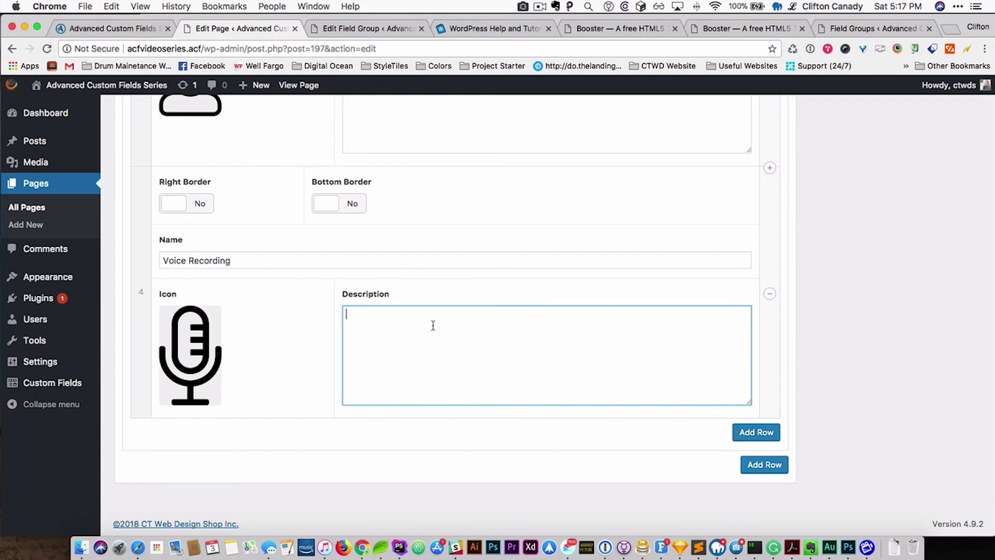
{"action": "type", "text": "Nullam id dolor id nibh ultricies vehicula ut id elit. Maecenas faucibus mollis interdum. Praesent commodo."}
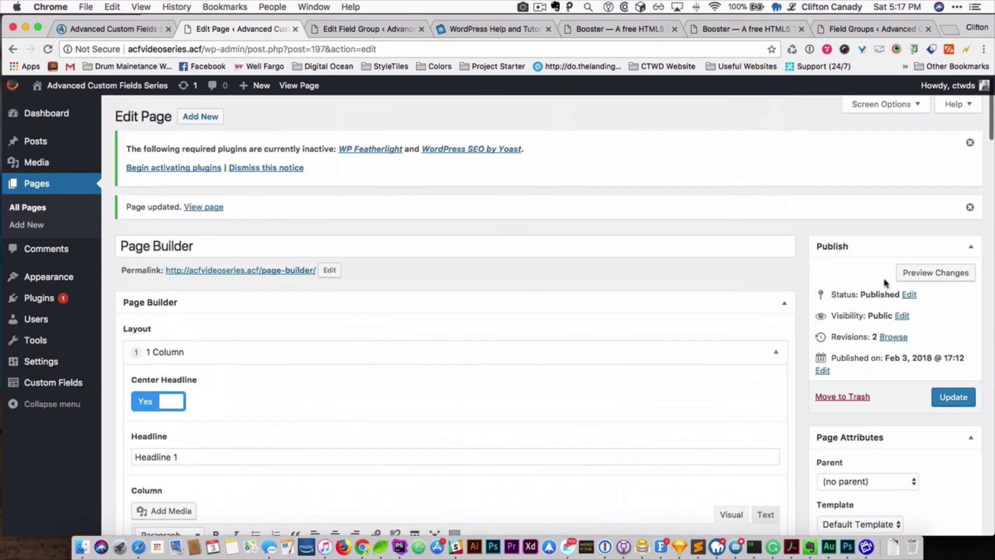
{"action": "left_click", "coordinate": [951, 395]}
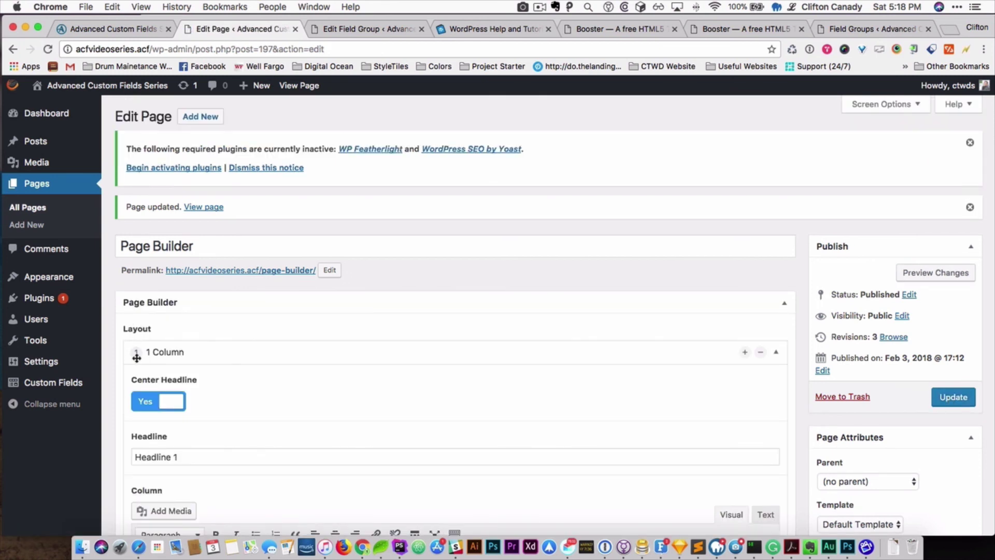
Collapse the 1 Column, 2 Column, 3 Column, 4 Column and Featured / Services layout rows
{"action": "left_click", "coordinate": [136, 355]}
{"action": "left_click", "coordinate": [138, 388]}
{"action": "scroll", "coordinate": [159, 422], "scroll_direction": "down", "scroll_amount": 2}
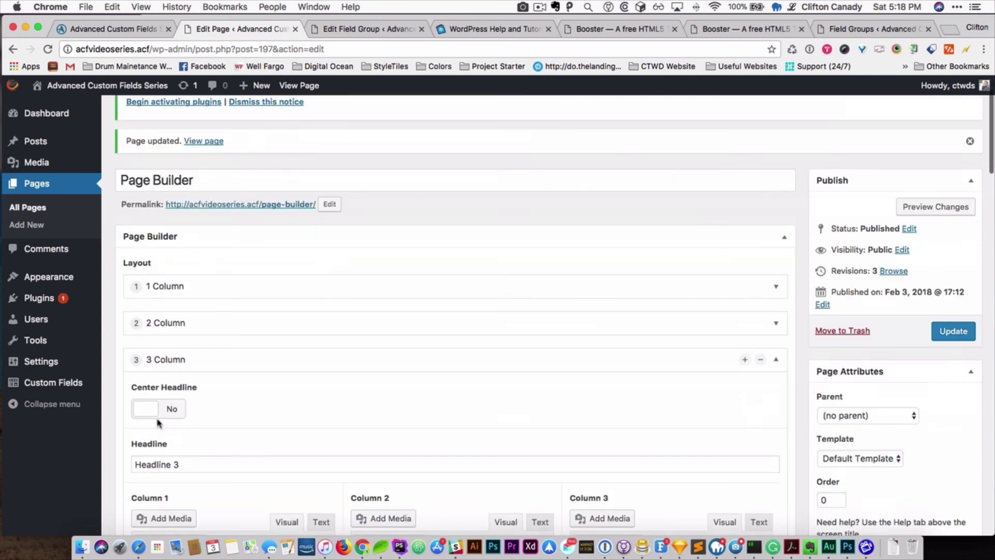
{"action": "left_click", "coordinate": [136, 360]}
{"action": "scroll", "coordinate": [146, 384], "scroll_direction": "down", "scroll_amount": 1}
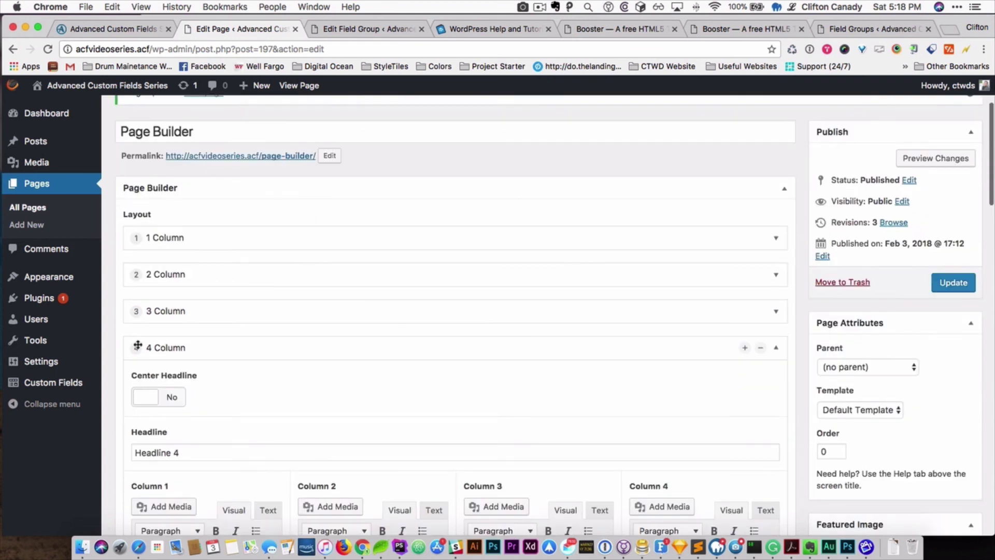
{"action": "scroll", "coordinate": [138, 346], "scroll_direction": "down", "scroll_amount": 1}
{"action": "left_click", "coordinate": [138, 296]}
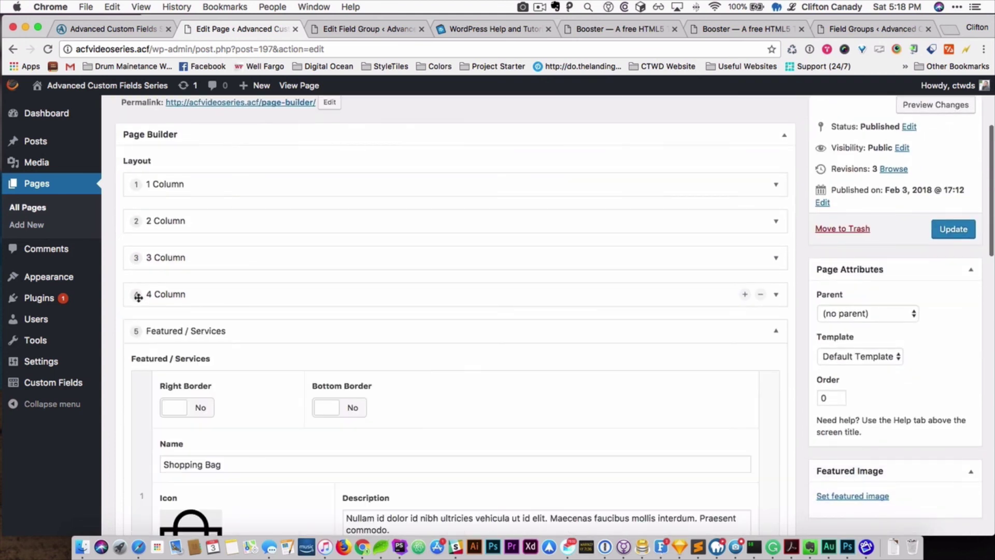
{"action": "left_click", "coordinate": [138, 333]}
Move the Featured / Services row to second place, directly below 1 Column, and update the page
{"action": "left_click_drag", "start_coordinate": [136, 333], "coordinate": [140, 258]}
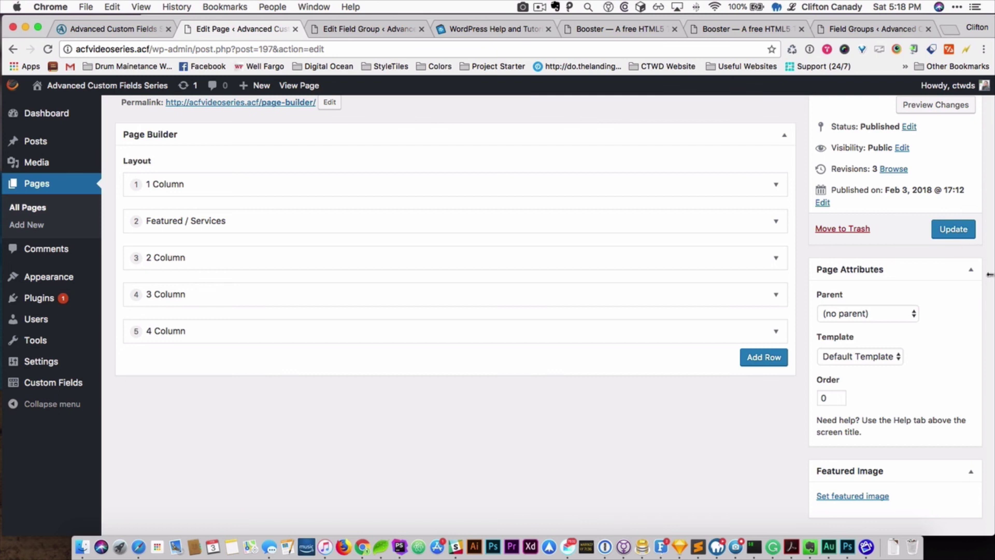
{"action": "left_click", "coordinate": [952, 233]}
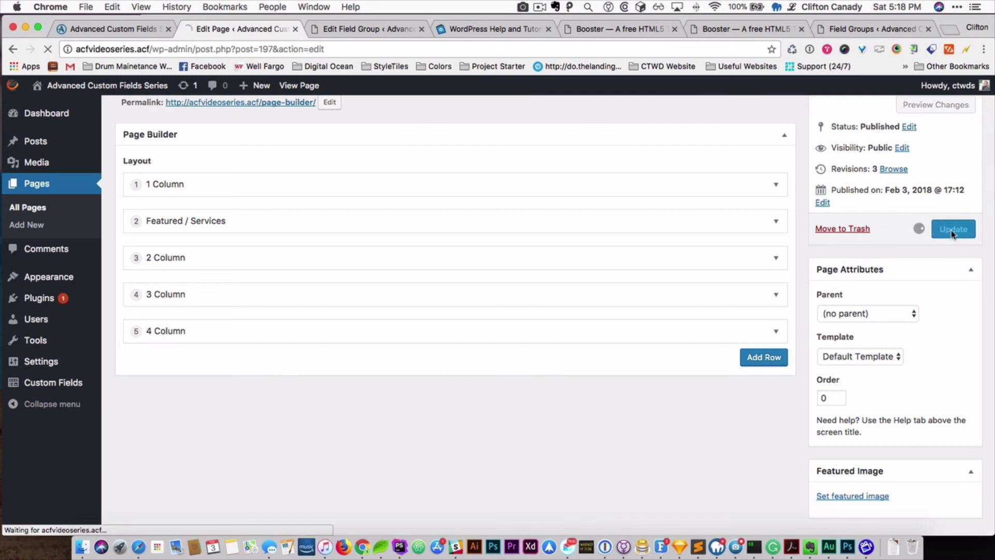